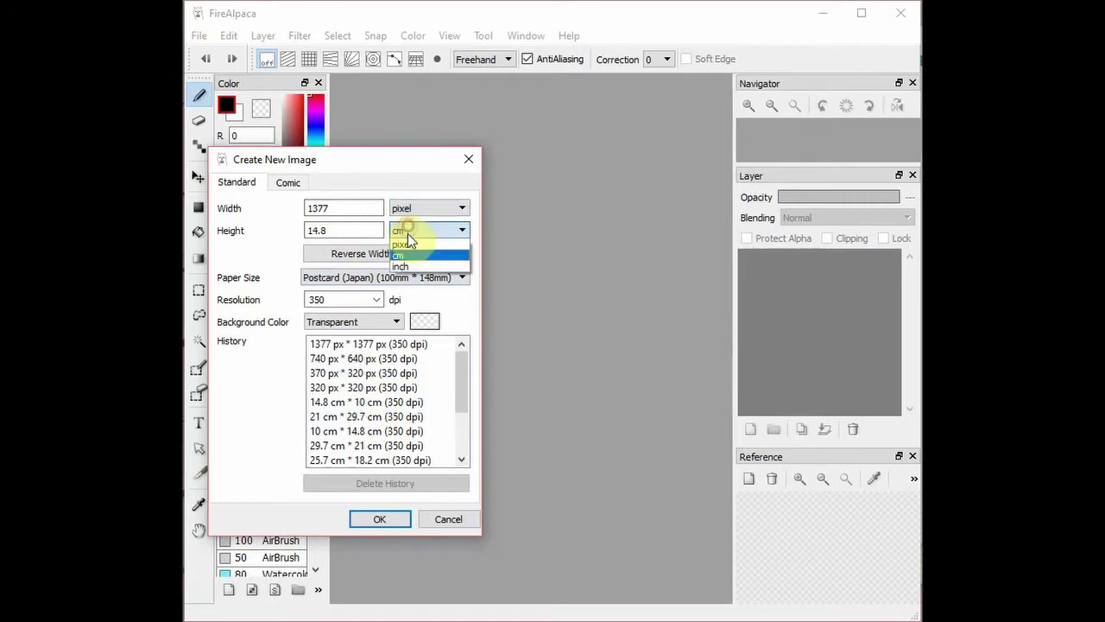
# Create a new 1377 × 1377 pixel image at 350 dpi with a transparent background.
pyautogui.click(406, 244)
pyautogui.moveTo(345, 231); pyautogui.dragTo(256, 217)
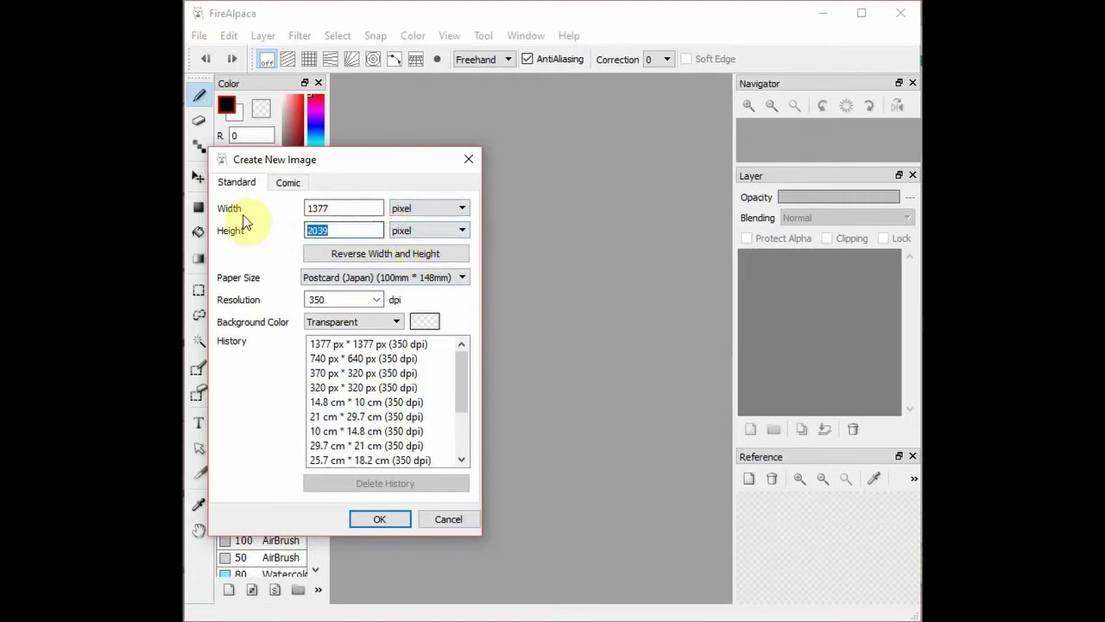
pyautogui.write('1377')
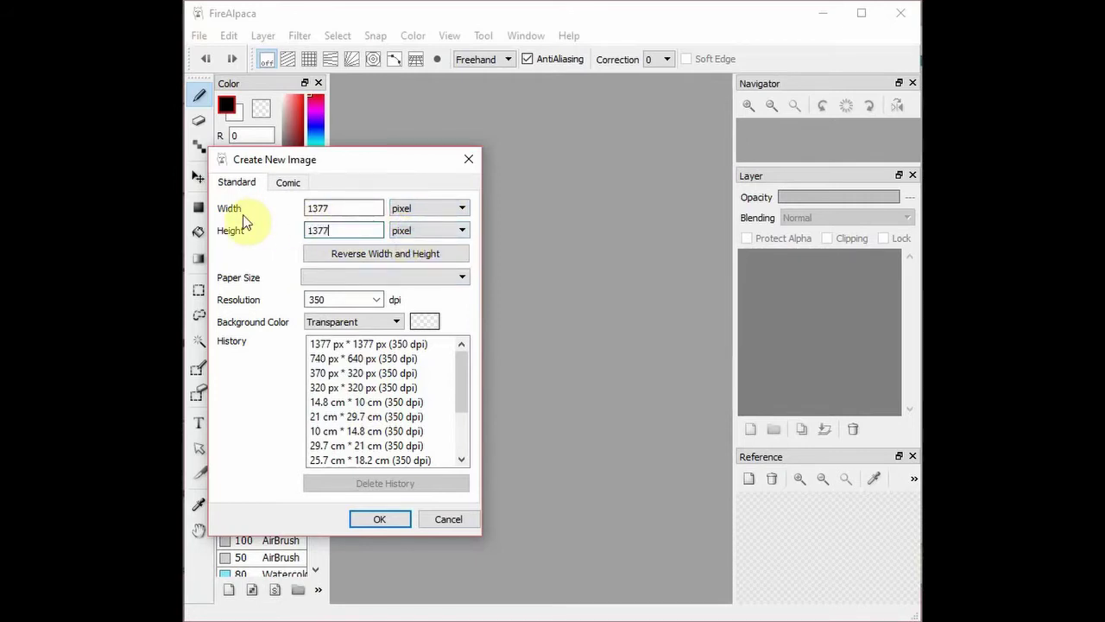
pyautogui.click(381, 520)
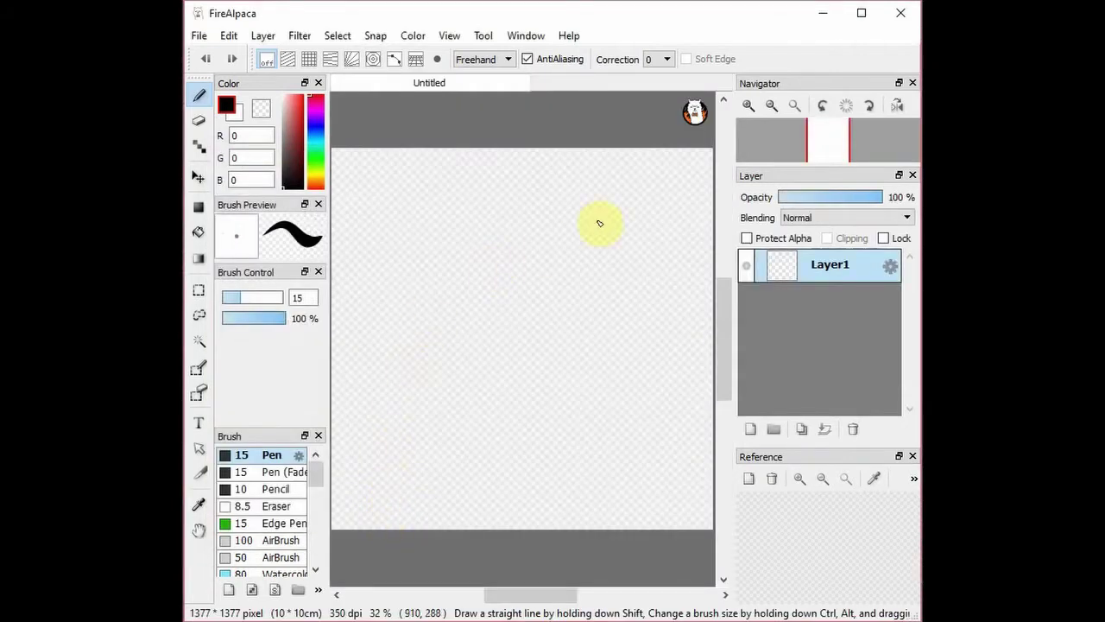
# Fill the whole canvas with salmon pink (RGB 239, 147, 147) using the Bucket tool.
pyautogui.click(197, 232)
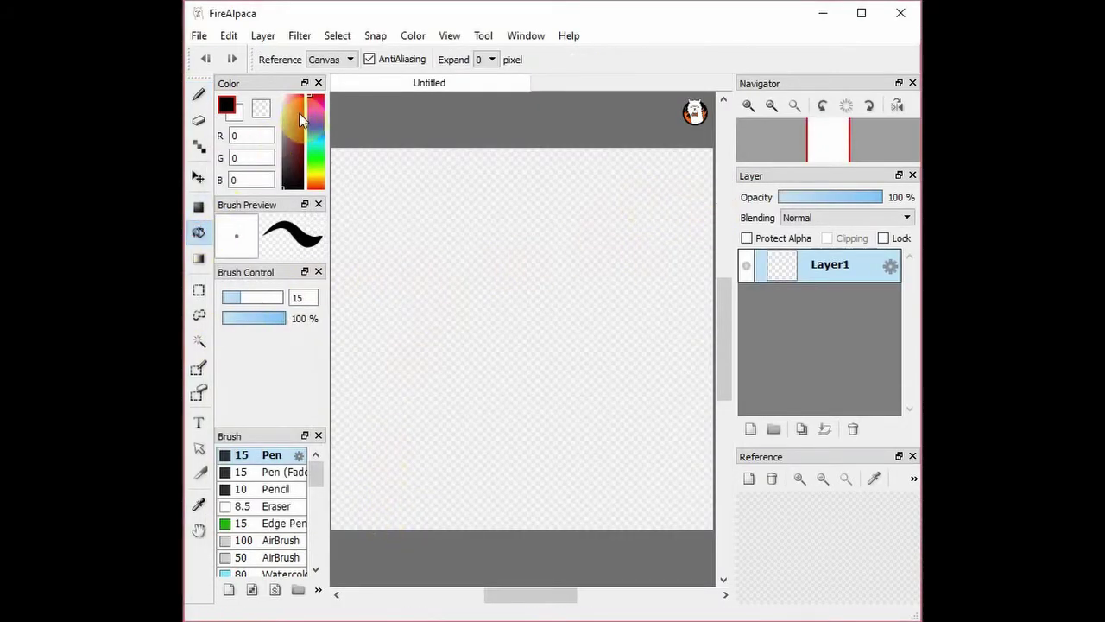
pyautogui.click(297, 97)
pyautogui.moveTo(299, 97)
pyautogui.mouseDown()
pyautogui.moveTo(295, 110)
pyautogui.moveTo(290, 101)
pyautogui.mouseUp()
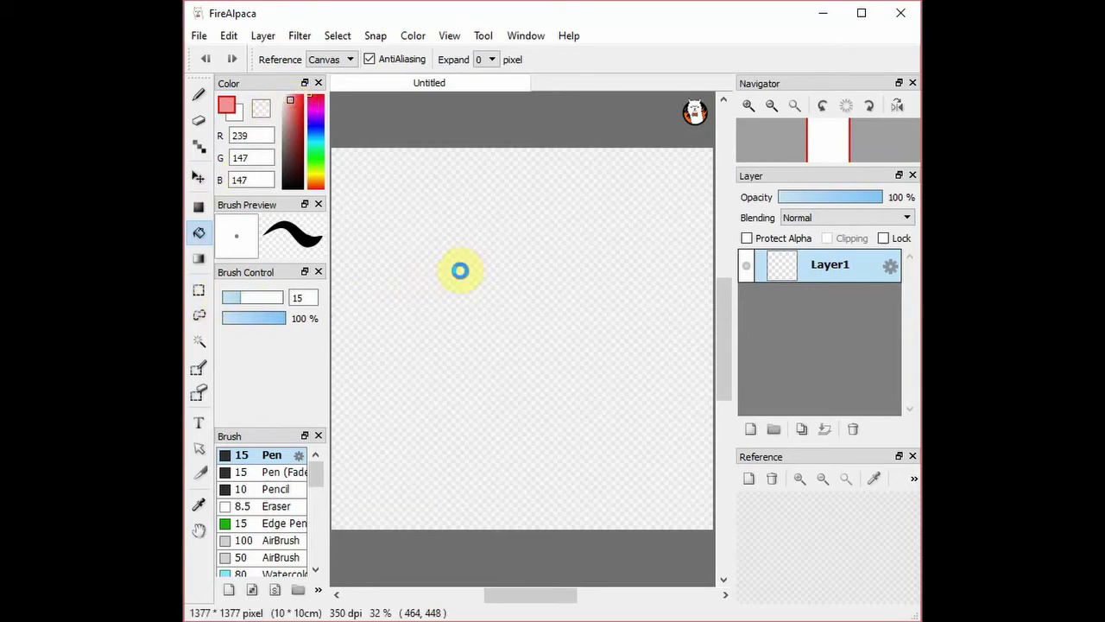
pyautogui.click(460, 270)
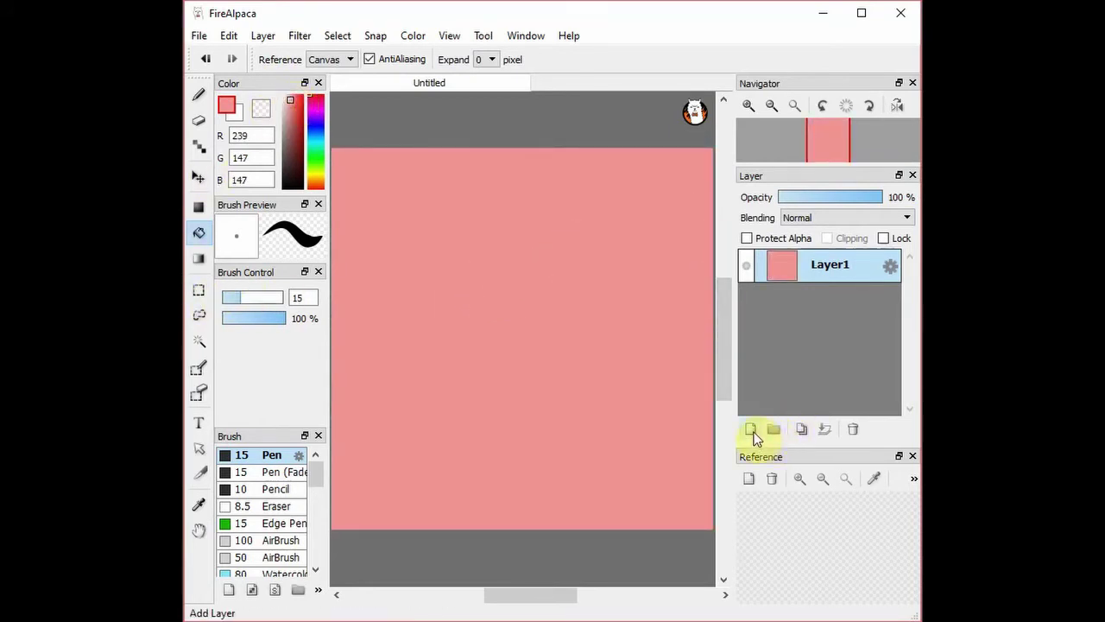
# Rename the pink-filled layer as "background".
pyautogui.doubleClick(821, 269)
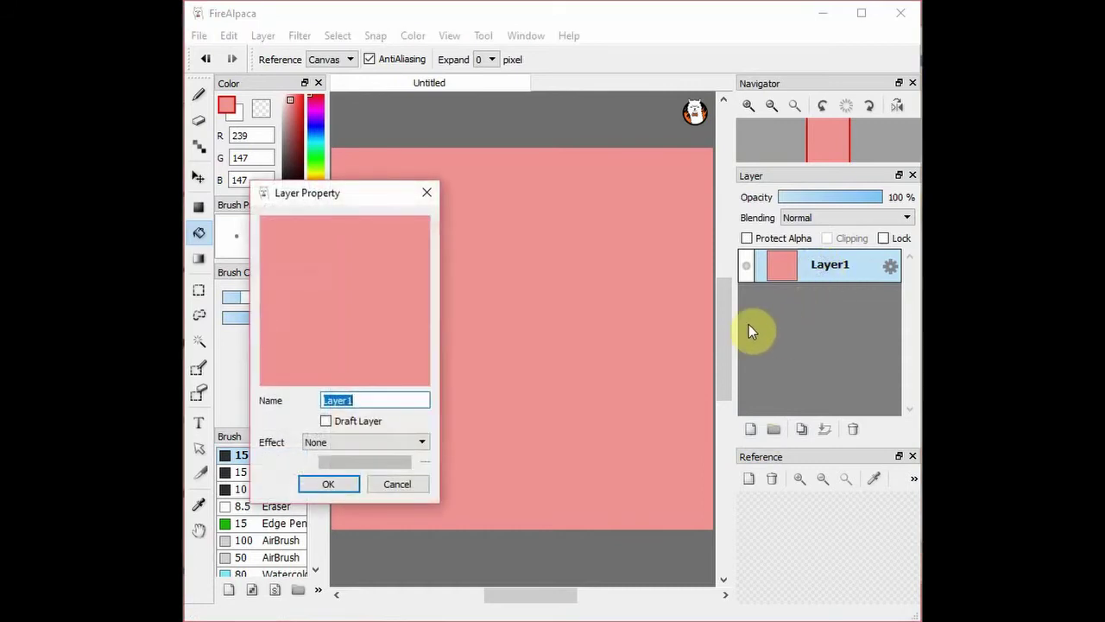
pyautogui.write('background')
pyautogui.press('Return')
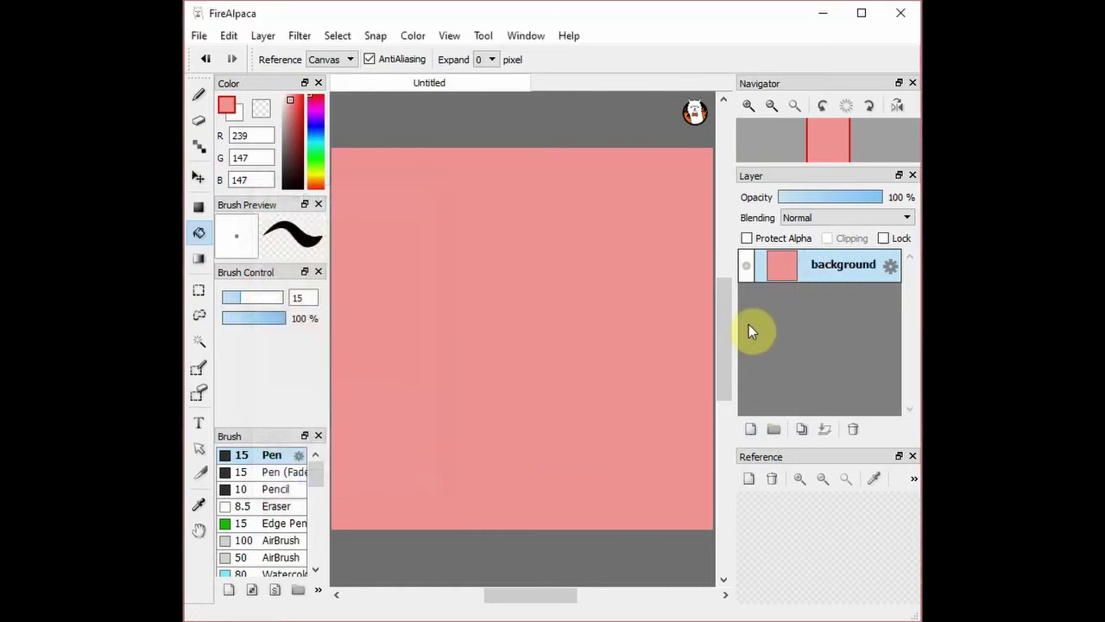
# Add a new layer above the background and set the Pen brush size to about 83.
pyautogui.click(752, 429)
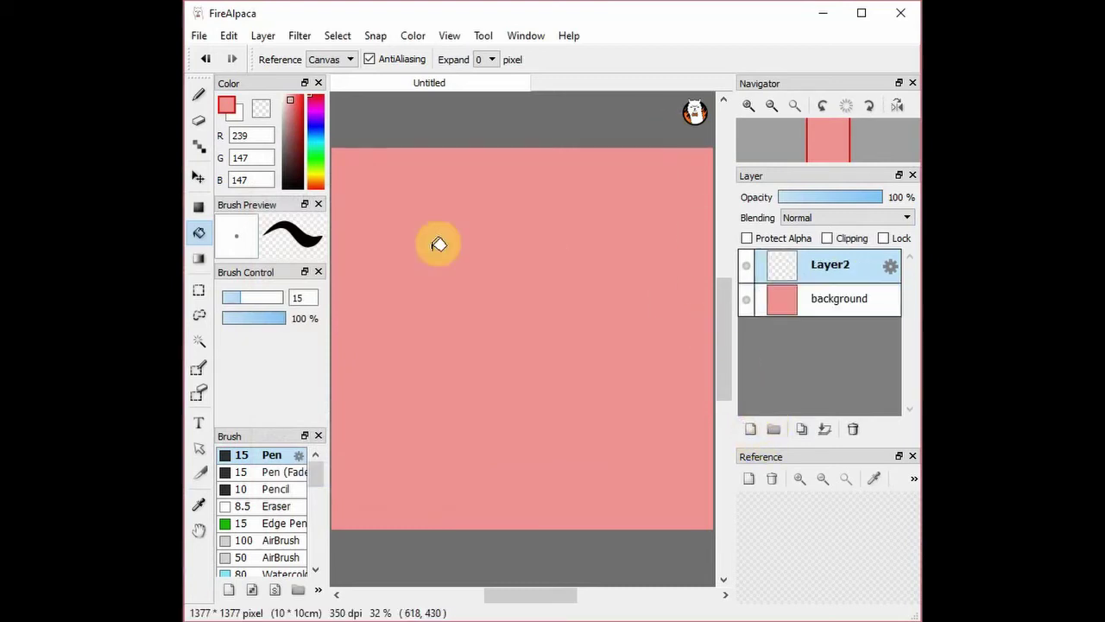
pyautogui.click(199, 93)
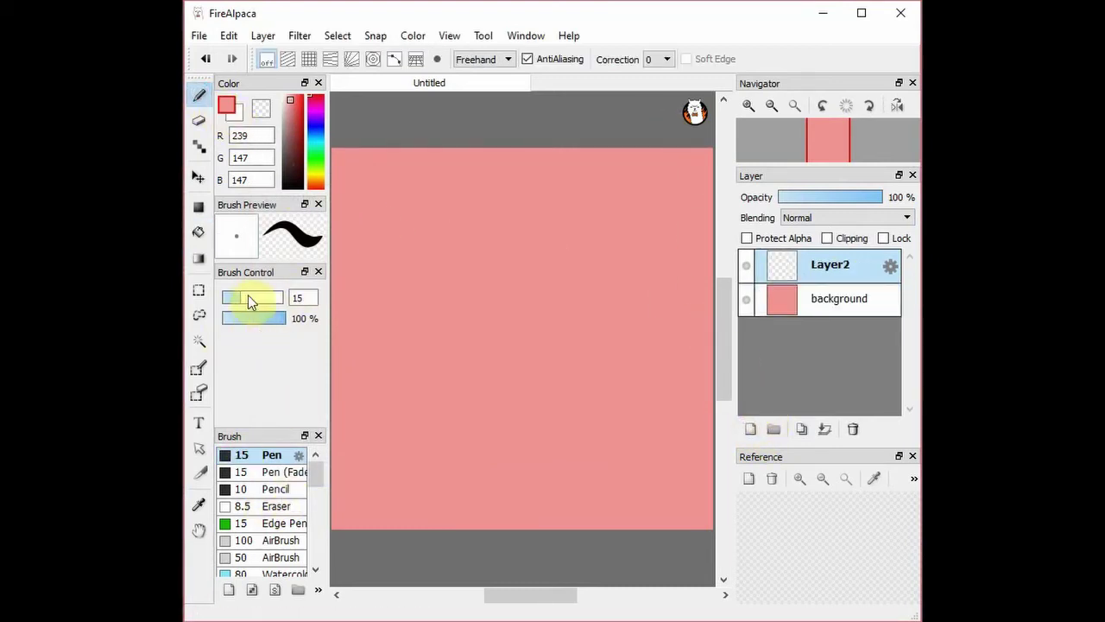
pyautogui.moveTo(248, 294); pyautogui.dragTo(274, 303)
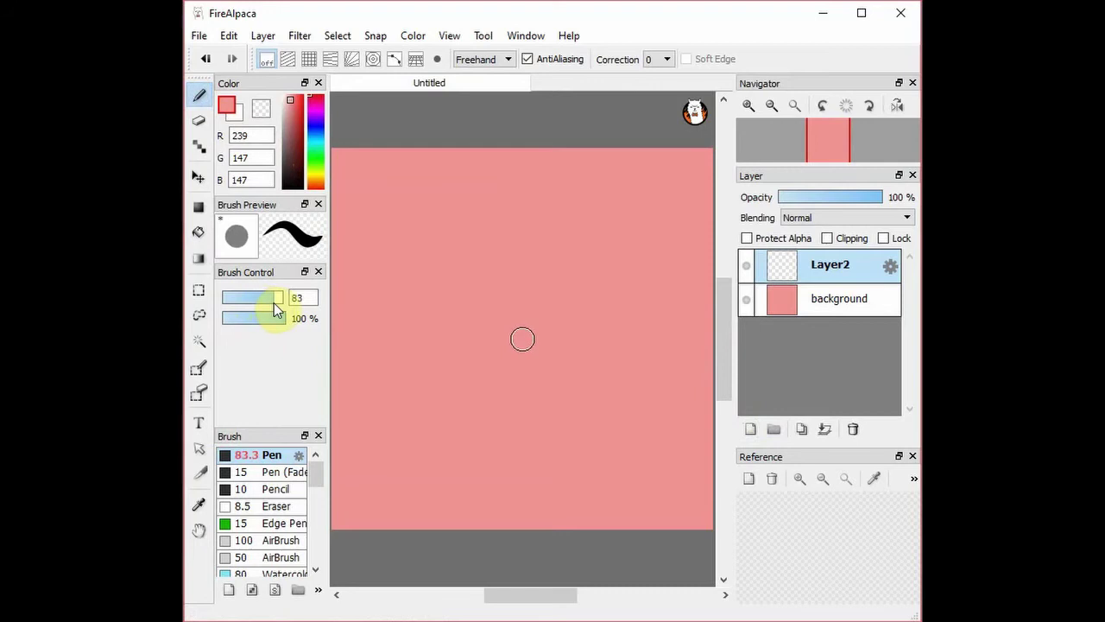
pyautogui.click(273, 302)
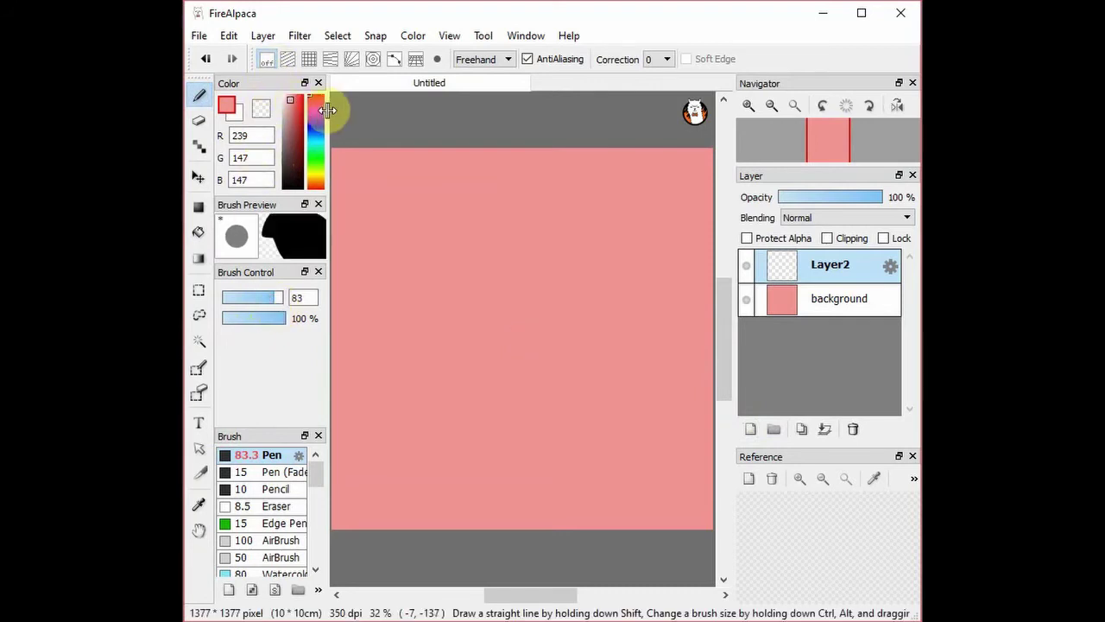
# Paint a round cream swatch (RGB 255, 245, 230) near the canvas's upper-left corner.
pyautogui.moveTo(330, 104); pyautogui.dragTo(380, 110)
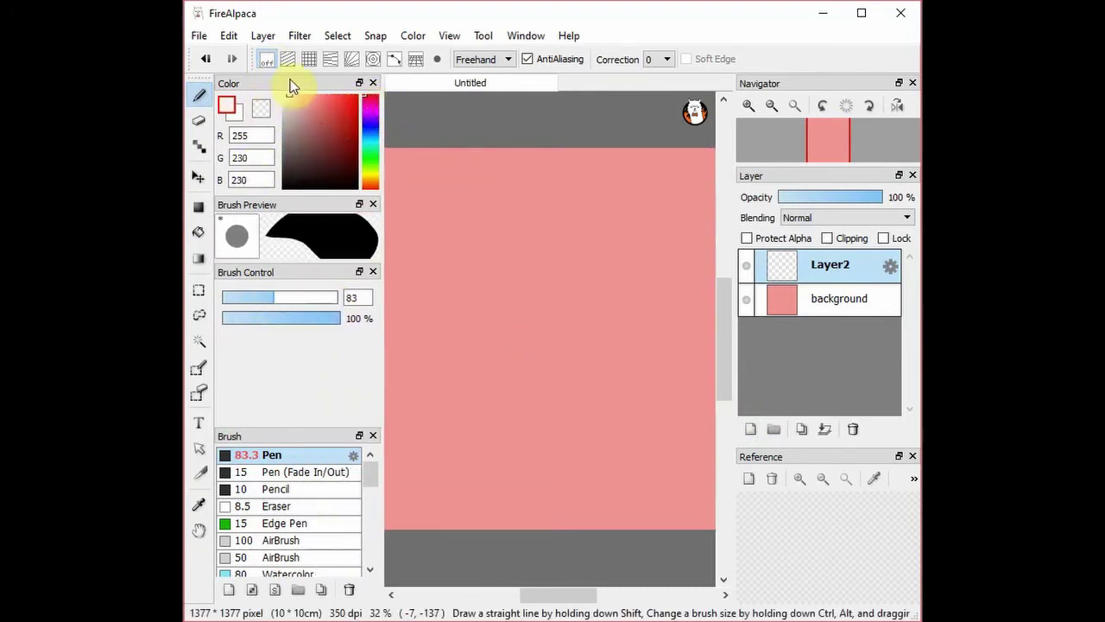
pyautogui.click(367, 181)
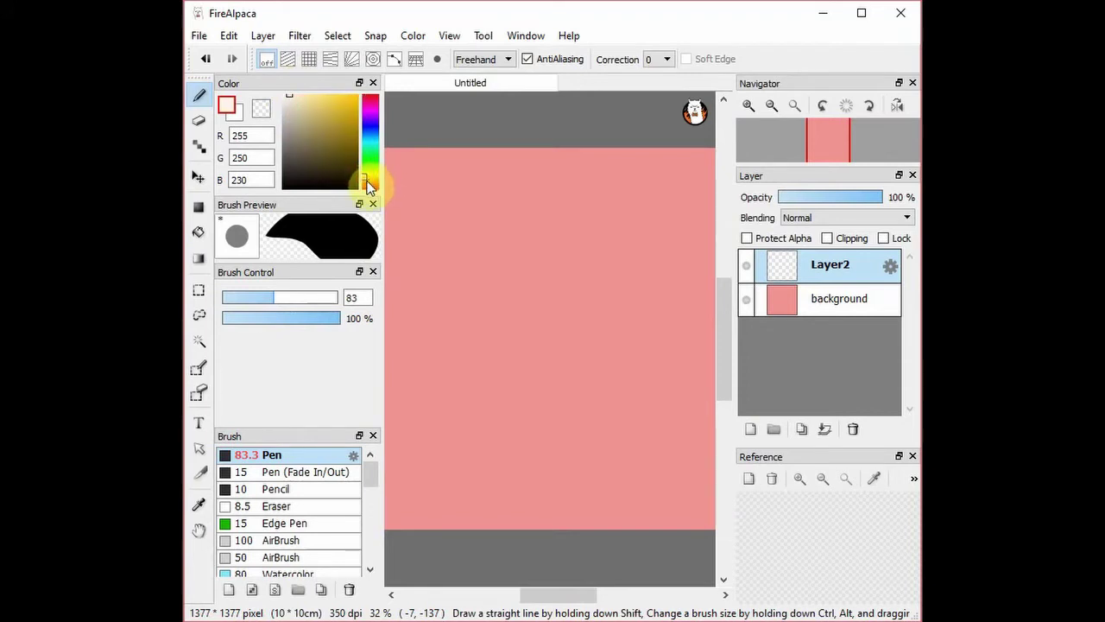
pyautogui.click(368, 183)
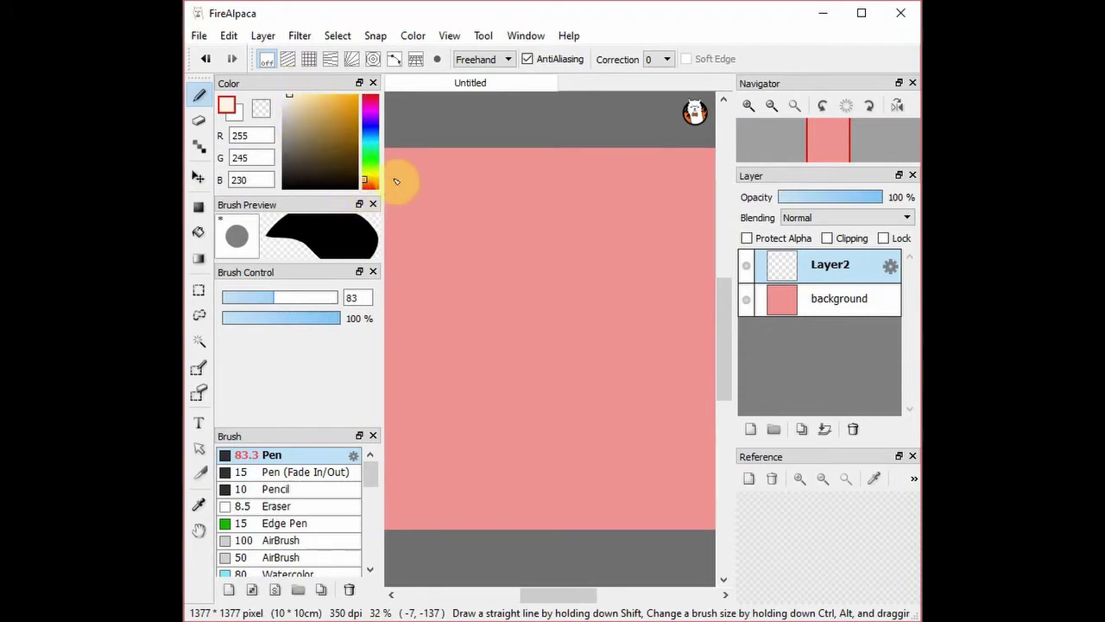
pyautogui.moveTo(531, 593); pyautogui.dragTo(518, 587)
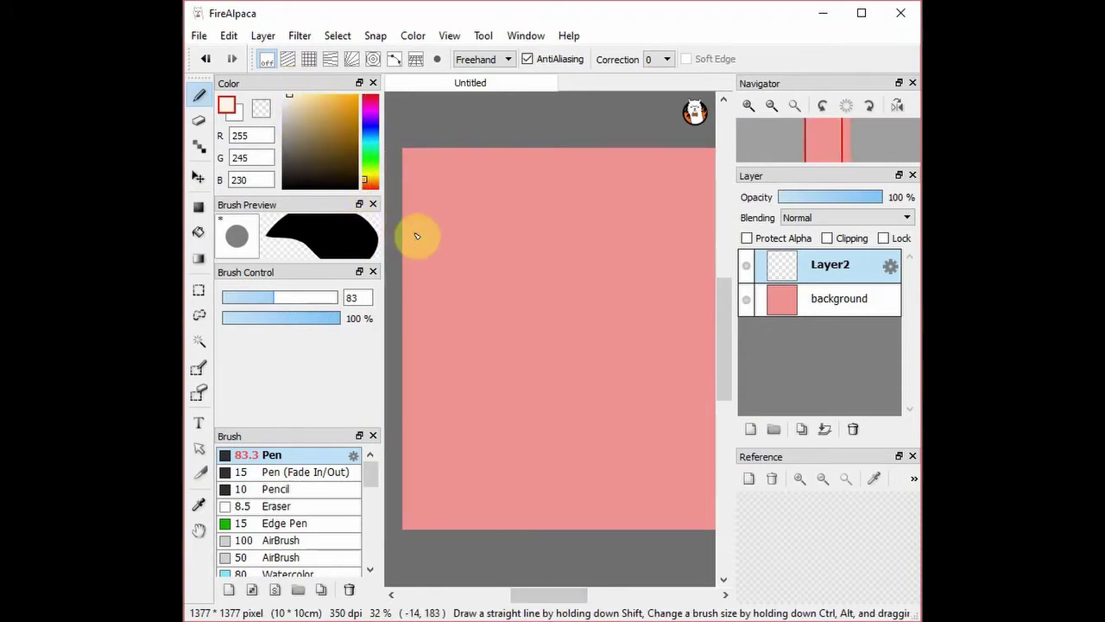
pyautogui.moveTo(442, 177); pyautogui.dragTo(449, 179)
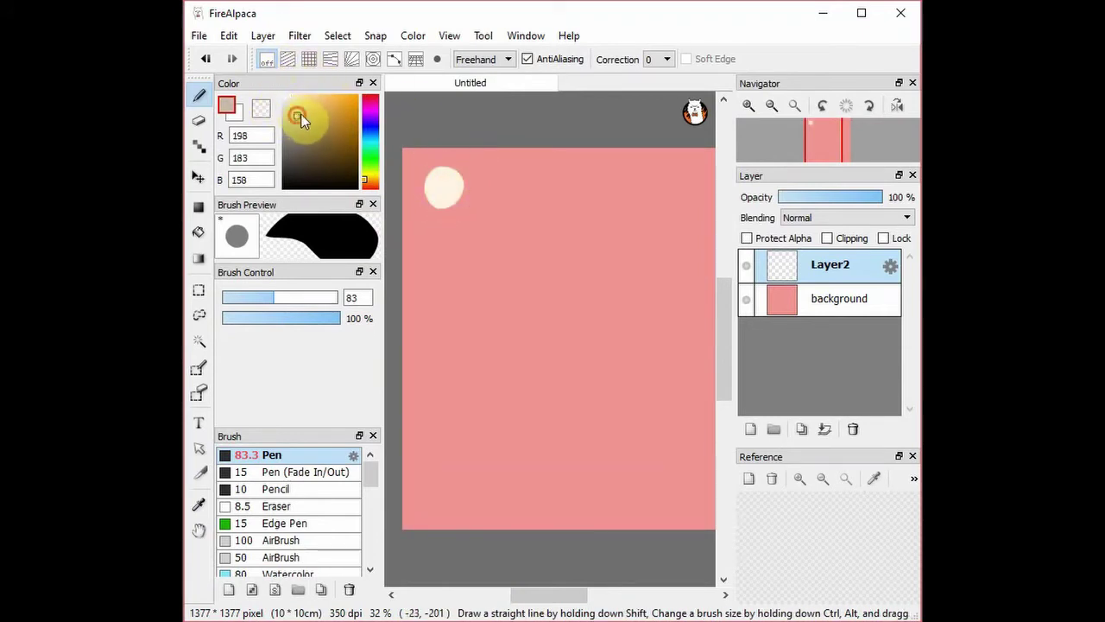
# Paint a tan swatch (RGB 198, 183, 158) and a light beige swatch (RGB 235, 223, 203) in a column below the cream one.
pyautogui.moveTo(443, 207)
pyautogui.mouseDown()
pyautogui.moveTo(446, 234)
pyautogui.moveTo(448, 223)
pyautogui.mouseUp()
pyautogui.moveTo(328, 147)
pyautogui.mouseDown()
pyautogui.moveTo(322, 118)
pyautogui.moveTo(310, 130)
pyautogui.moveTo(315, 113)
pyautogui.mouseUp()
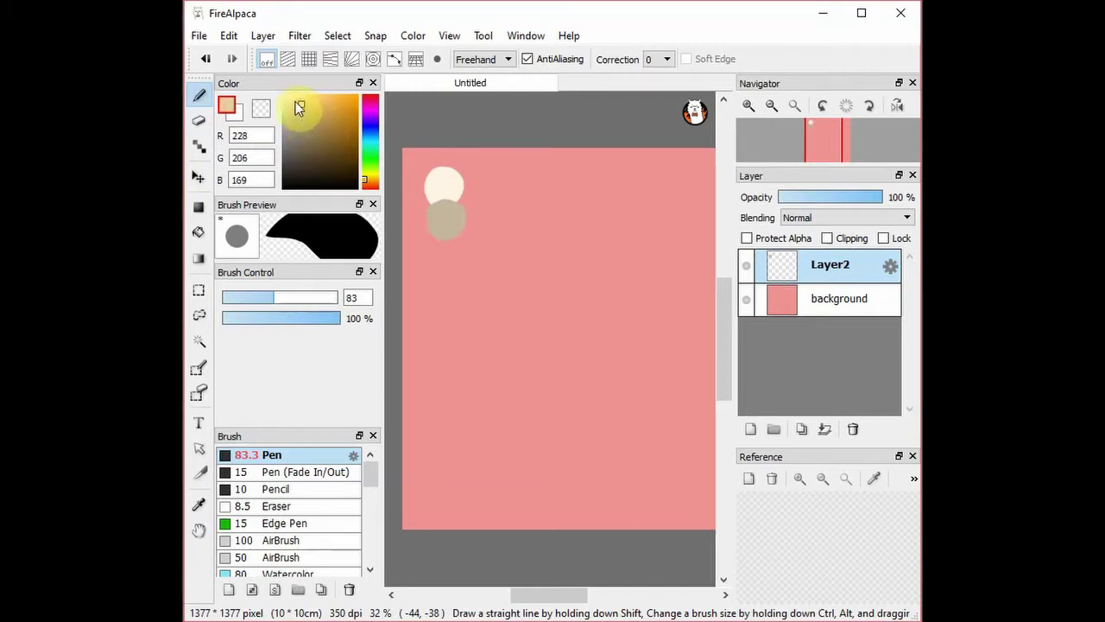
pyautogui.click(291, 103)
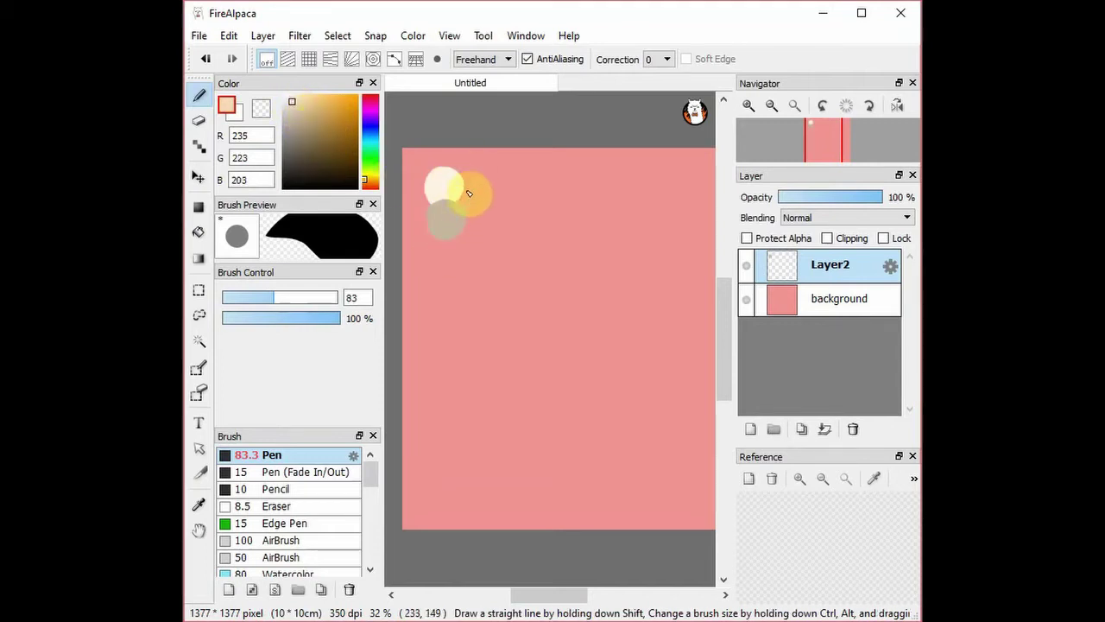
pyautogui.click(445, 257)
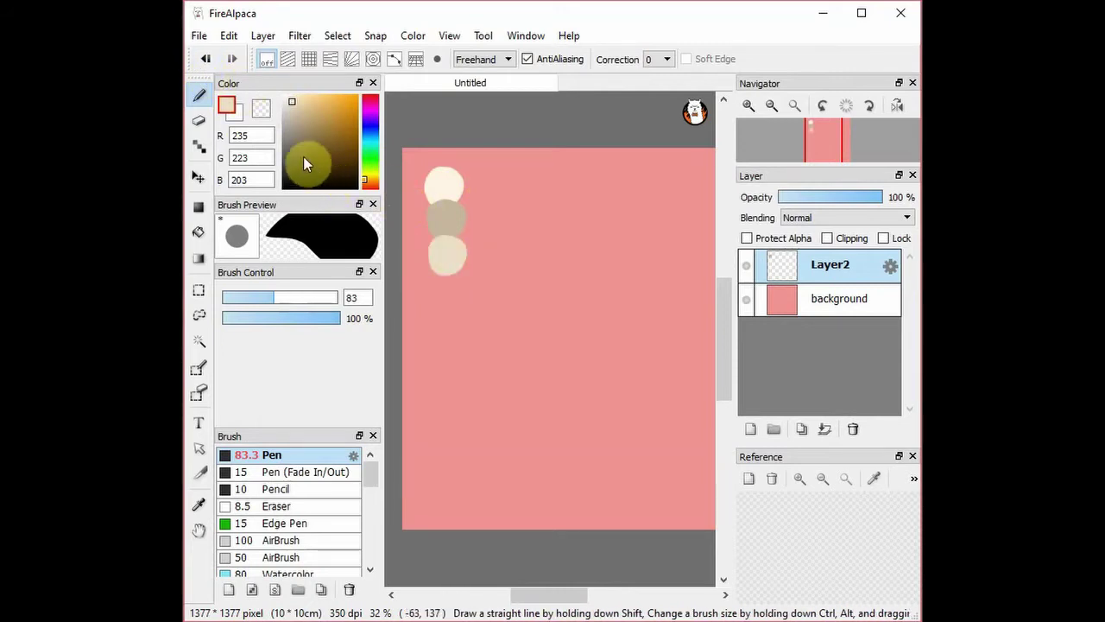
# Switch to a green hue and paint a very dark green swatch (RGB 43, 51, 38) some distance below the beige one.
pyautogui.click(375, 159)
pyautogui.moveTo(378, 164); pyautogui.dragTo(301, 170)
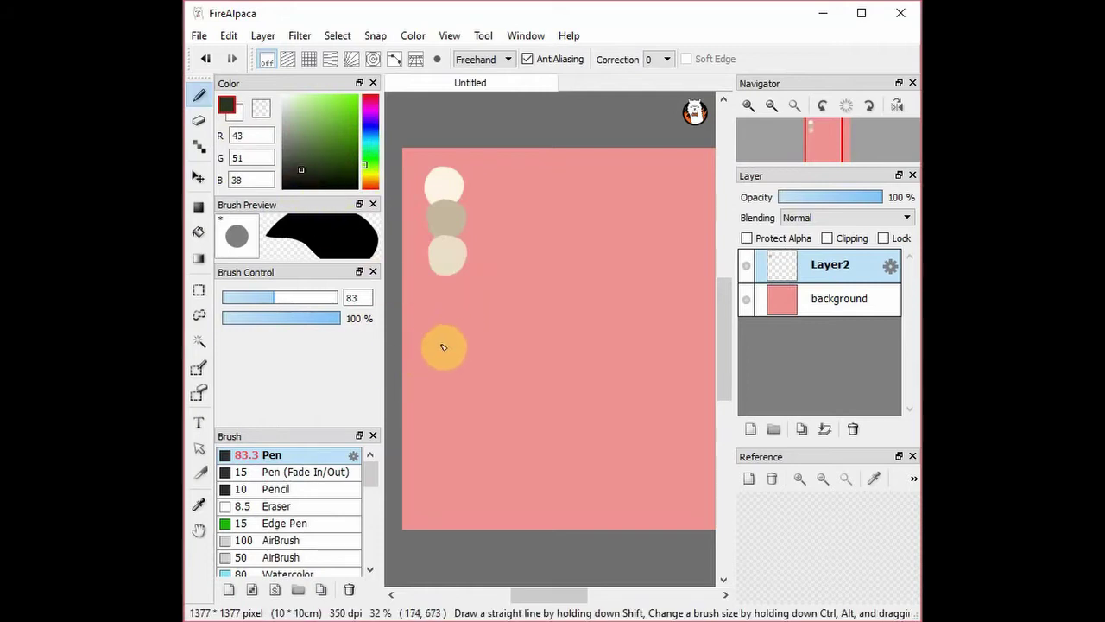
pyautogui.moveTo(452, 358); pyautogui.dragTo(449, 359)
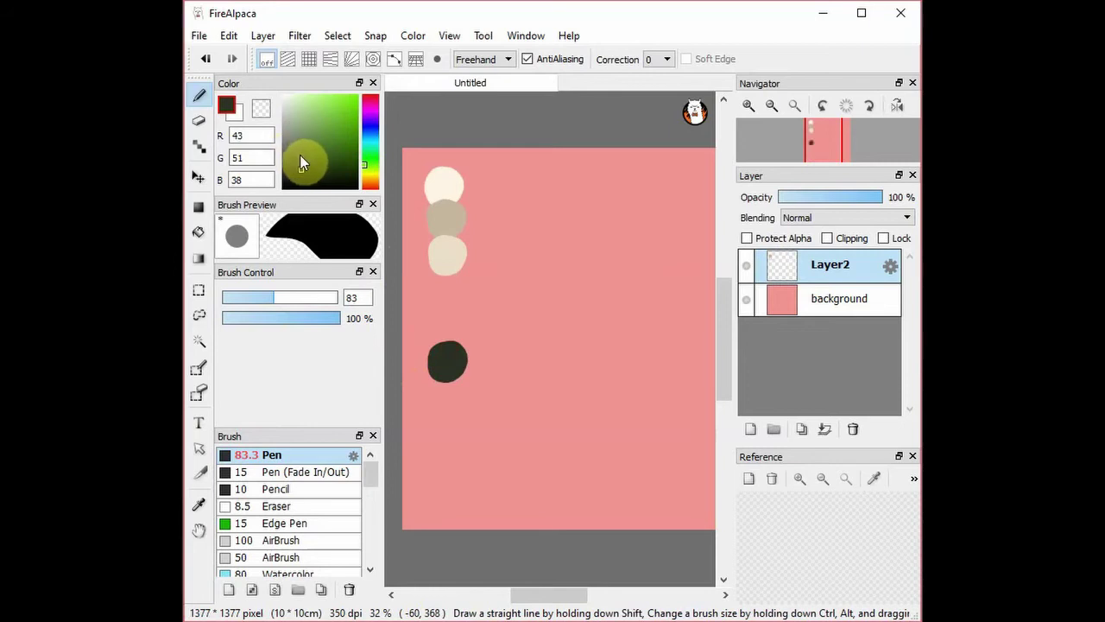
# Try swatches in RGB 64, 83, 50 and RGB 71, 115, 37 above the dark green one, undoing each.
pyautogui.click(311, 158)
pyautogui.moveTo(447, 329)
pyautogui.mouseDown()
pyautogui.moveTo(458, 331)
pyautogui.moveTo(443, 326)
pyautogui.mouseUp()
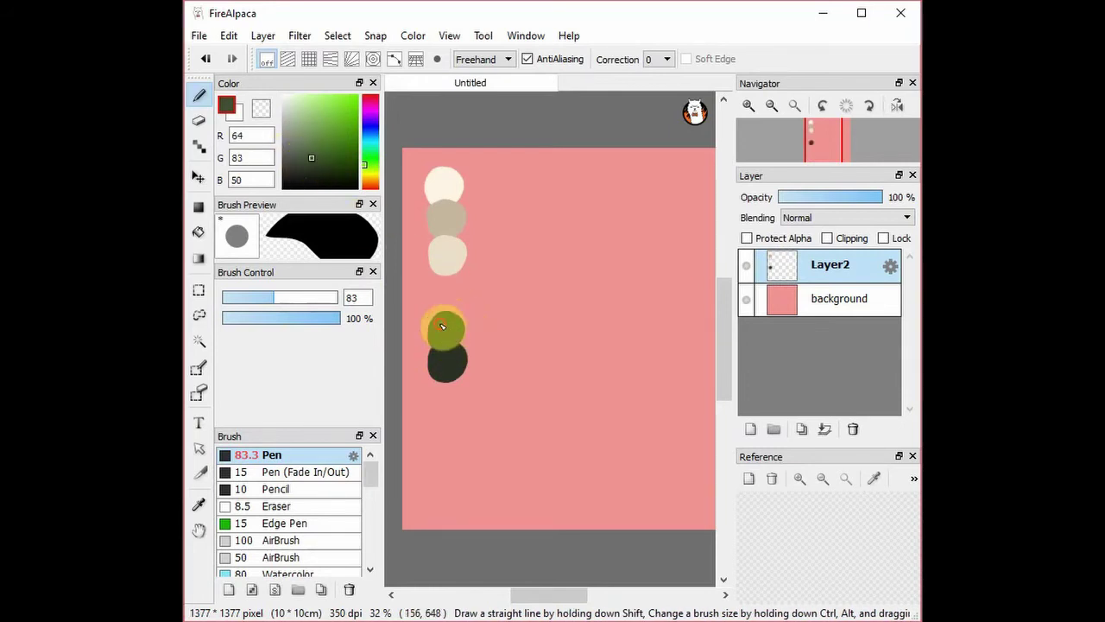
pyautogui.click(206, 59)
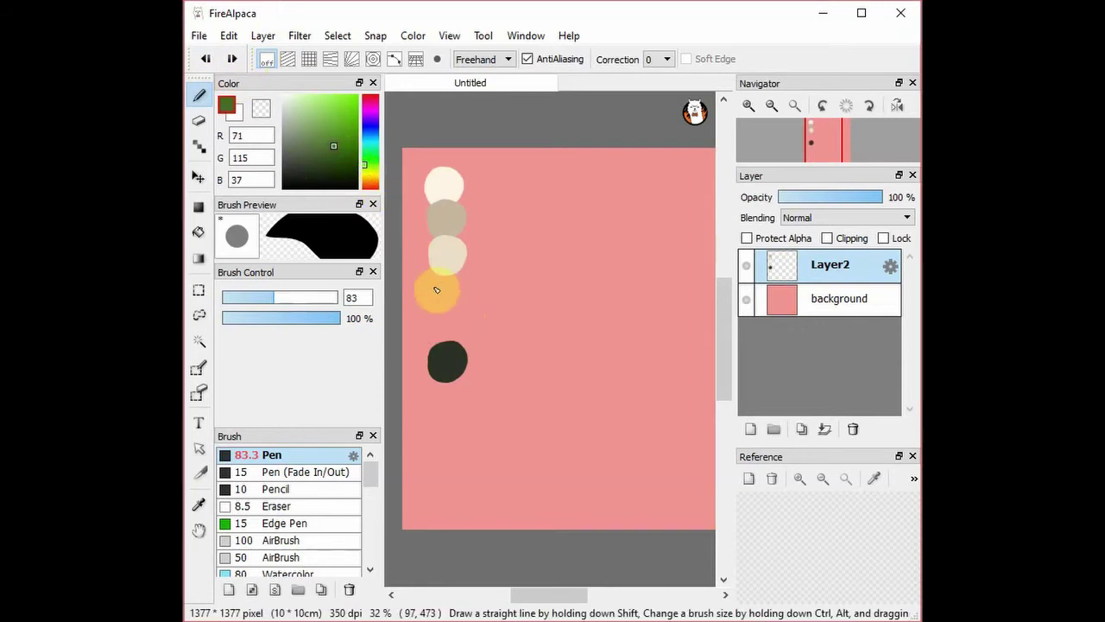
pyautogui.moveTo(444, 326); pyautogui.dragTo(449, 322)
pyautogui.click(444, 328)
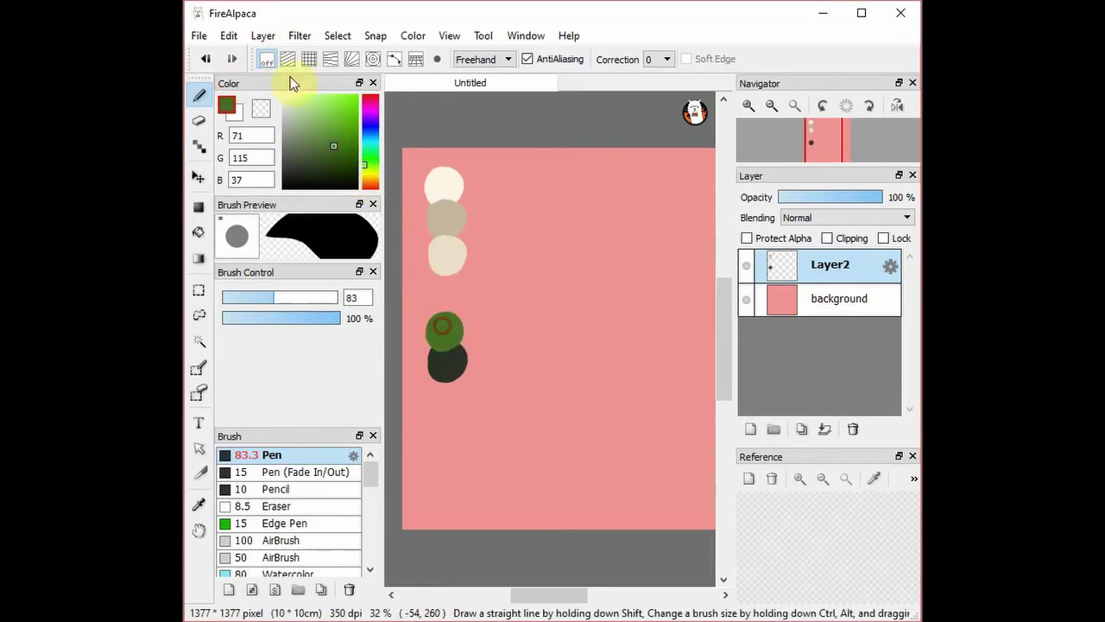
pyautogui.click(205, 58)
# Replace the very dark green swatch with a deep green one (RGB 43, 79, 15) and a near-black one (RGB 25, 28, 23) beneath it.
pyautogui.click(343, 159)
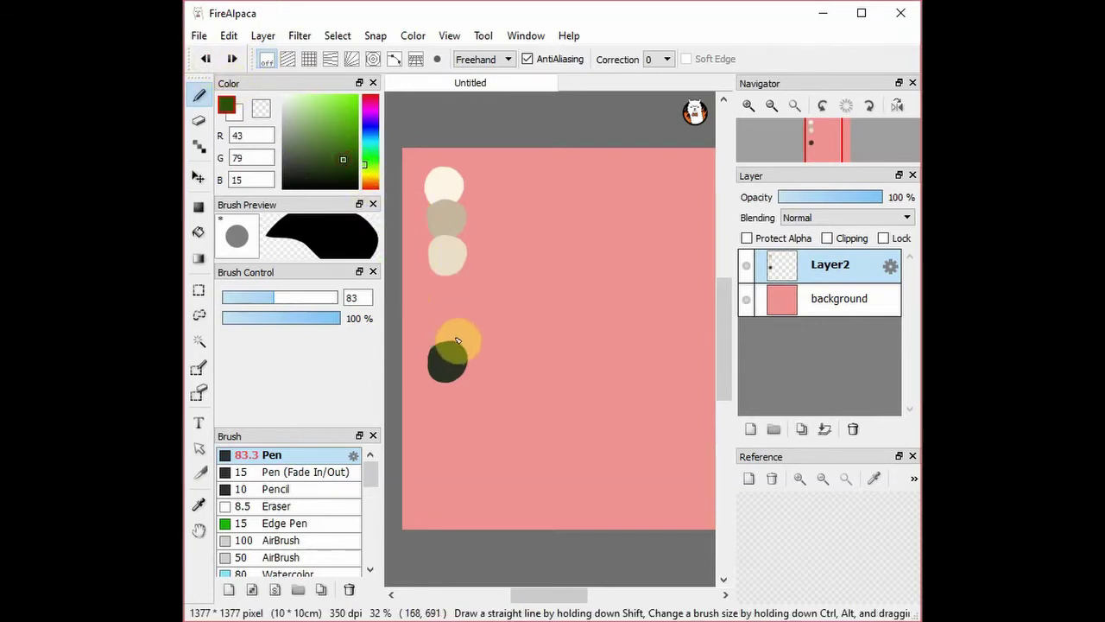
pyautogui.moveTo(447, 336); pyautogui.dragTo(462, 342)
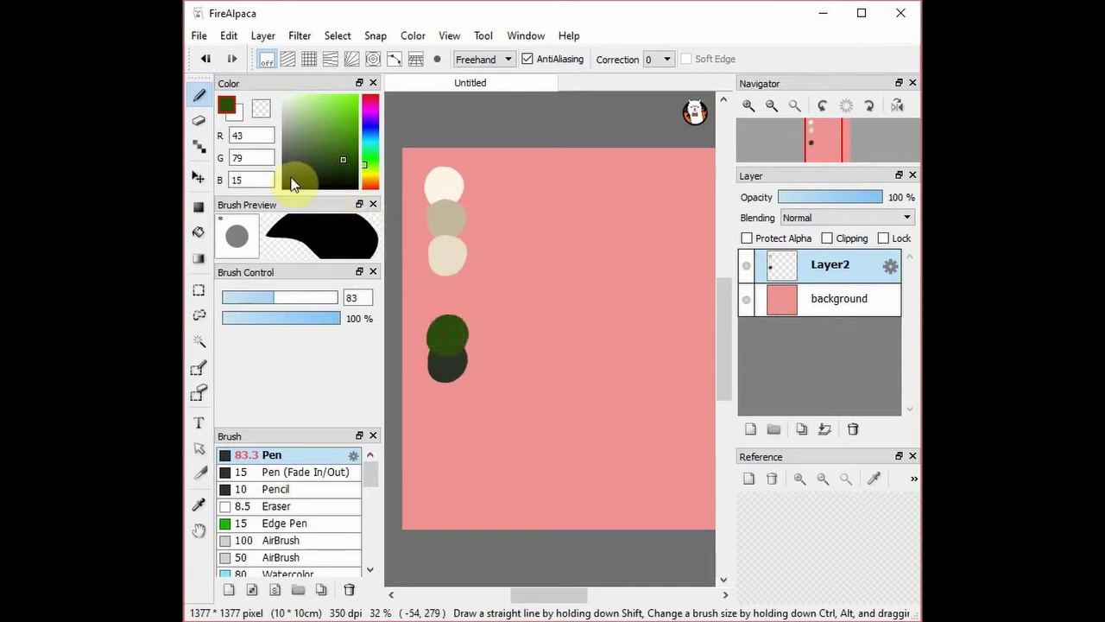
pyautogui.click(206, 57)
pyautogui.click(205, 58)
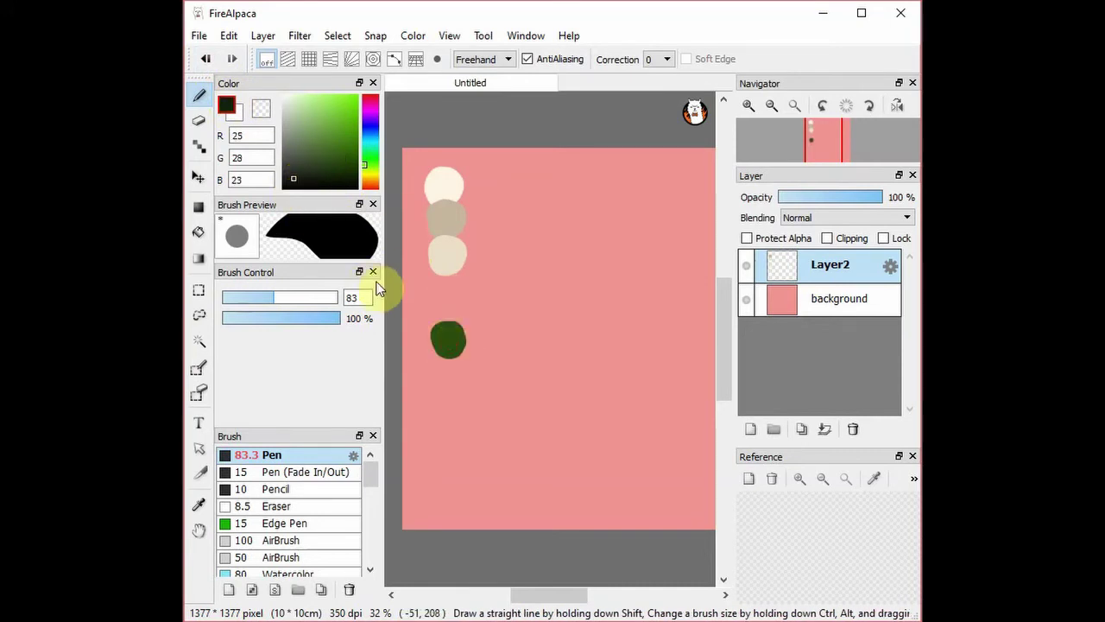
pyautogui.click(447, 367)
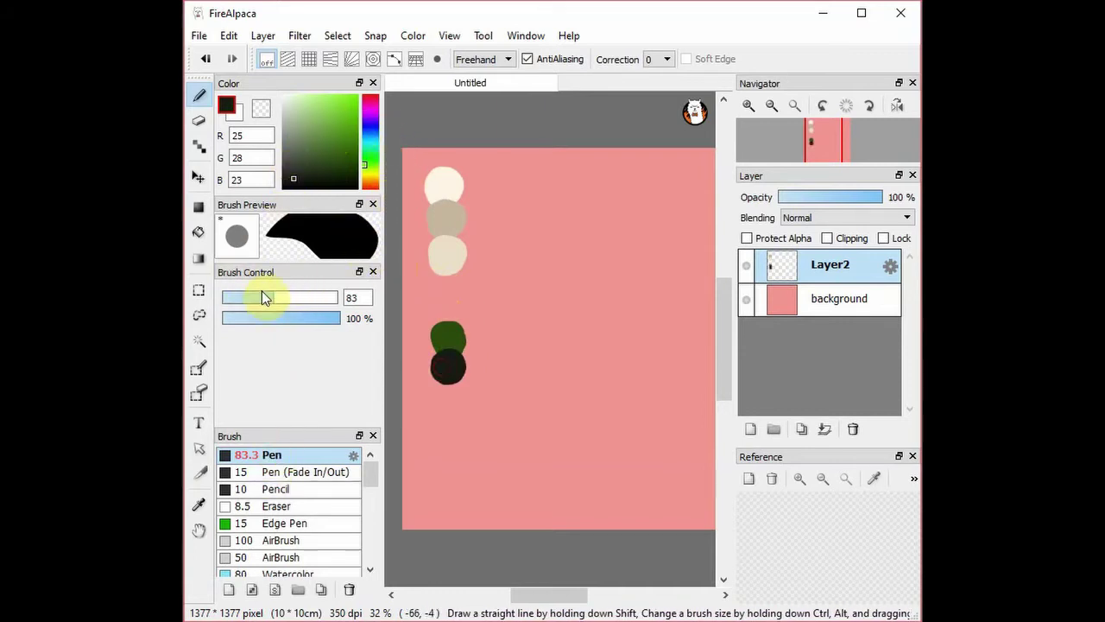
# Reduce the Pen size to 13 and handwrite "nori" beside the green swatches and "rice" beside the cream ones.
pyautogui.moveTo(247, 300); pyautogui.dragTo(251, 299)
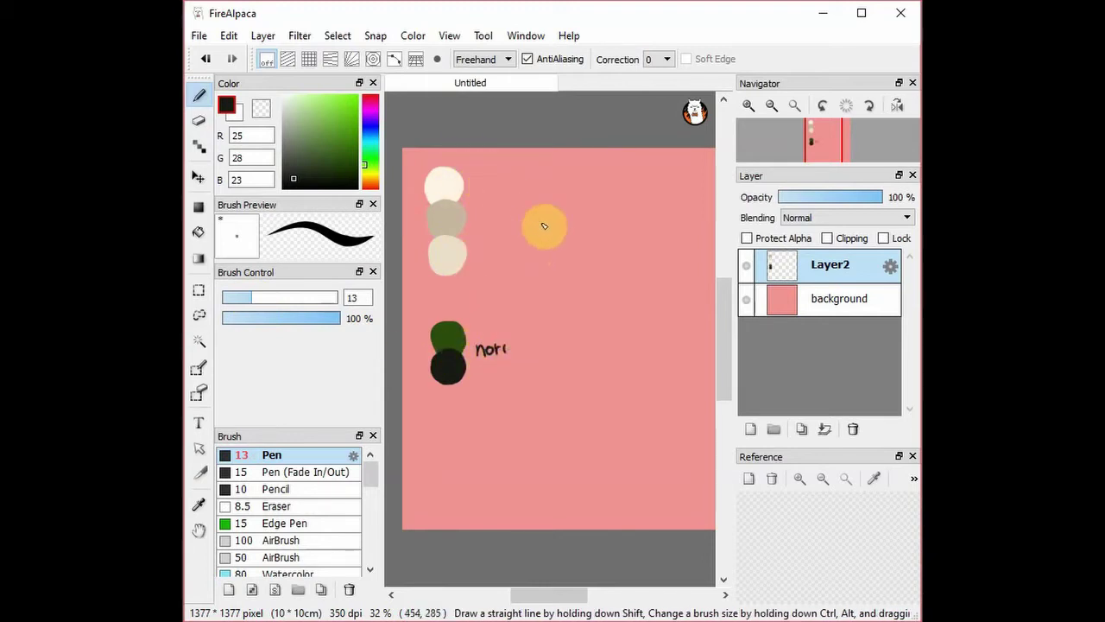
pyautogui.moveTo(476, 220); pyautogui.dragTo(501, 220)
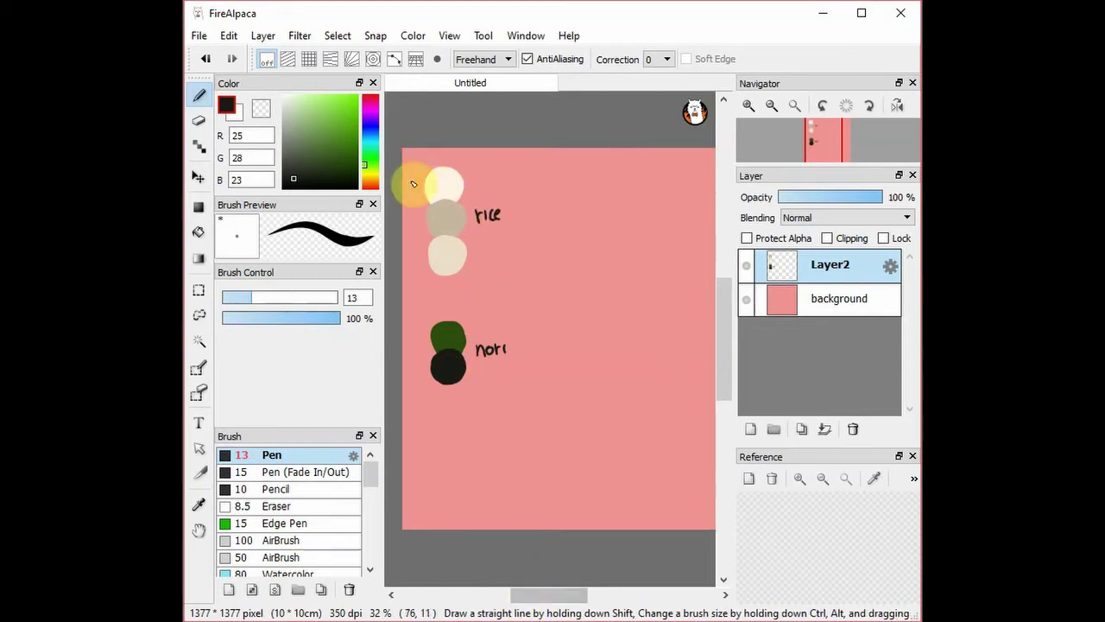
# Rename the swatch layer as "palette".
pyautogui.moveTo(382, 194); pyautogui.dragTo(312, 201)
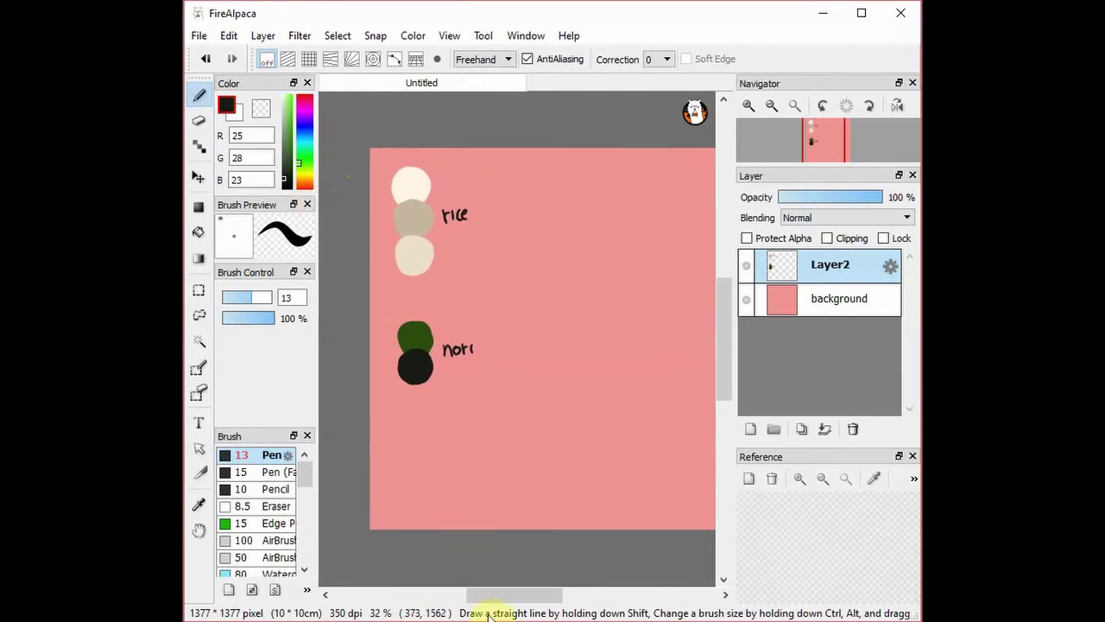
pyautogui.moveTo(497, 596); pyautogui.dragTo(504, 602)
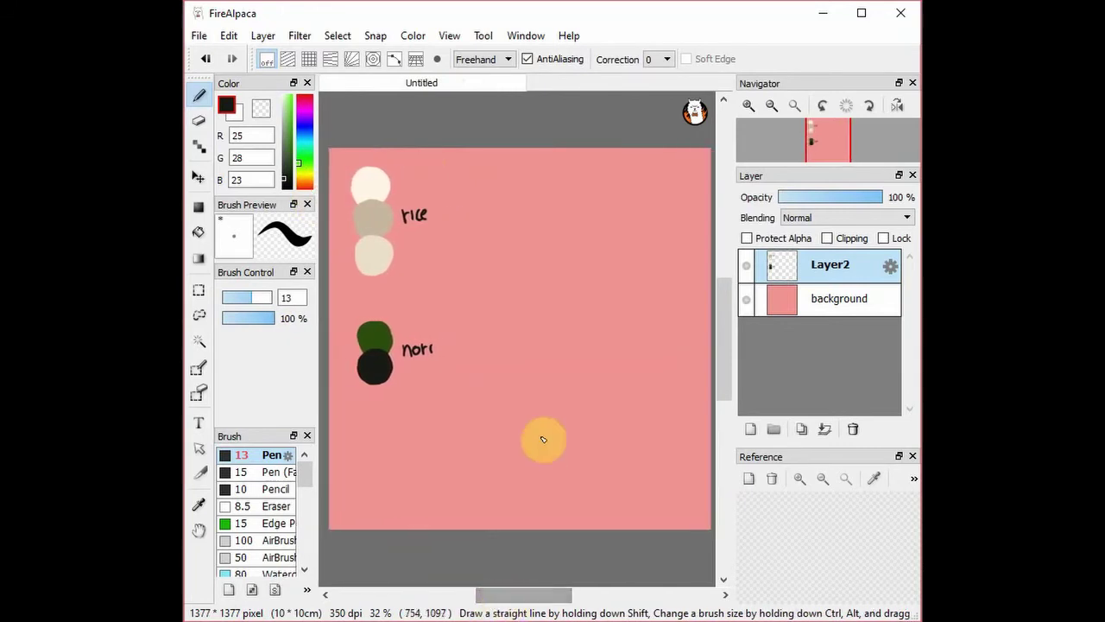
pyautogui.doubleClick(827, 266)
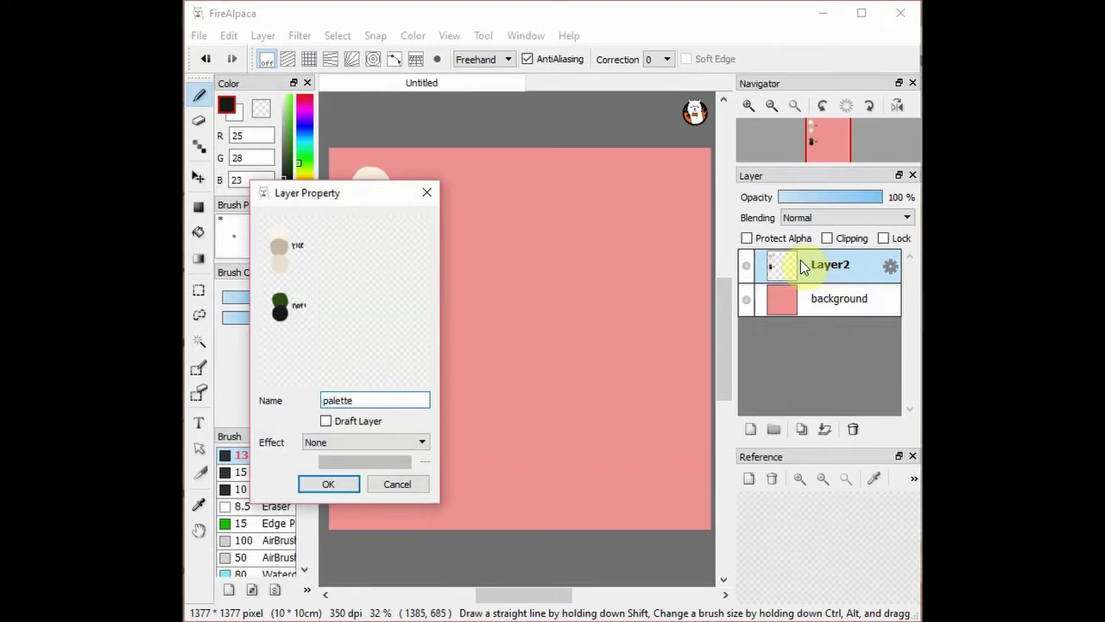
pyautogui.press('Return')
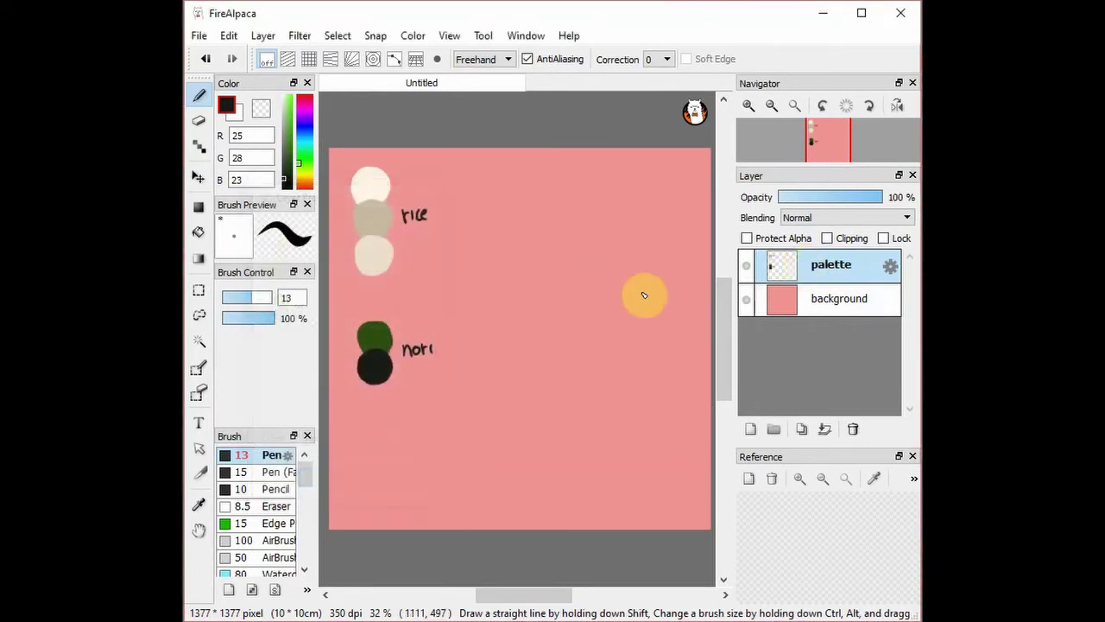
# Add a new layer on top, and on the palette layer handwrite "rice grain size" below the nori swatches with four small grain outlines.
pyautogui.click(750, 429)
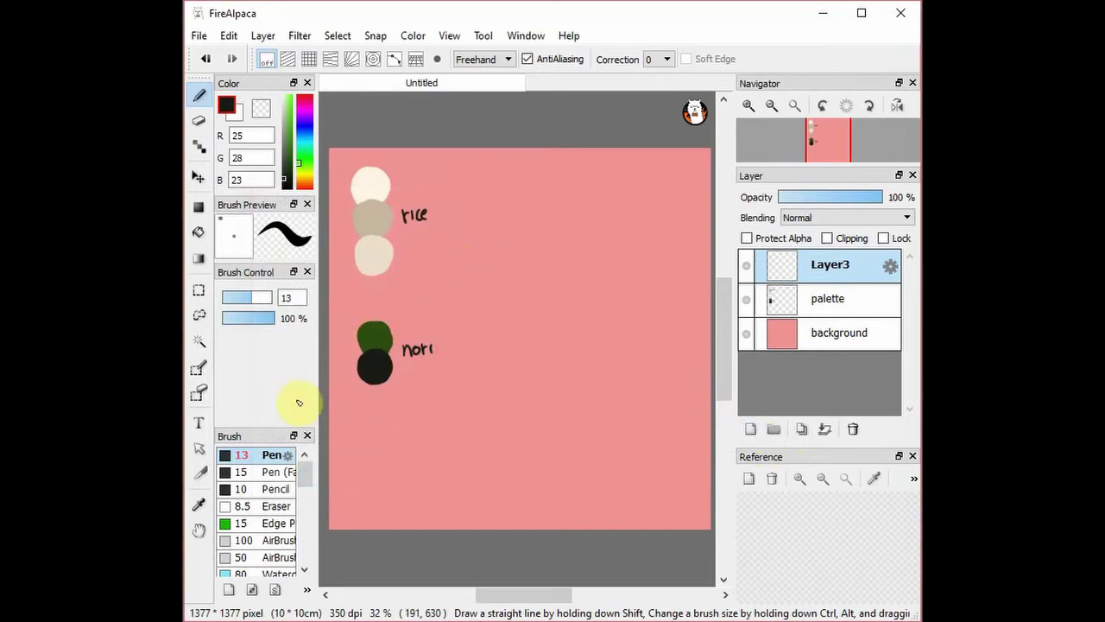
pyautogui.moveTo(306, 474)
pyautogui.mouseDown()
pyautogui.moveTo(307, 515)
pyautogui.moveTo(308, 495)
pyautogui.mouseUp()
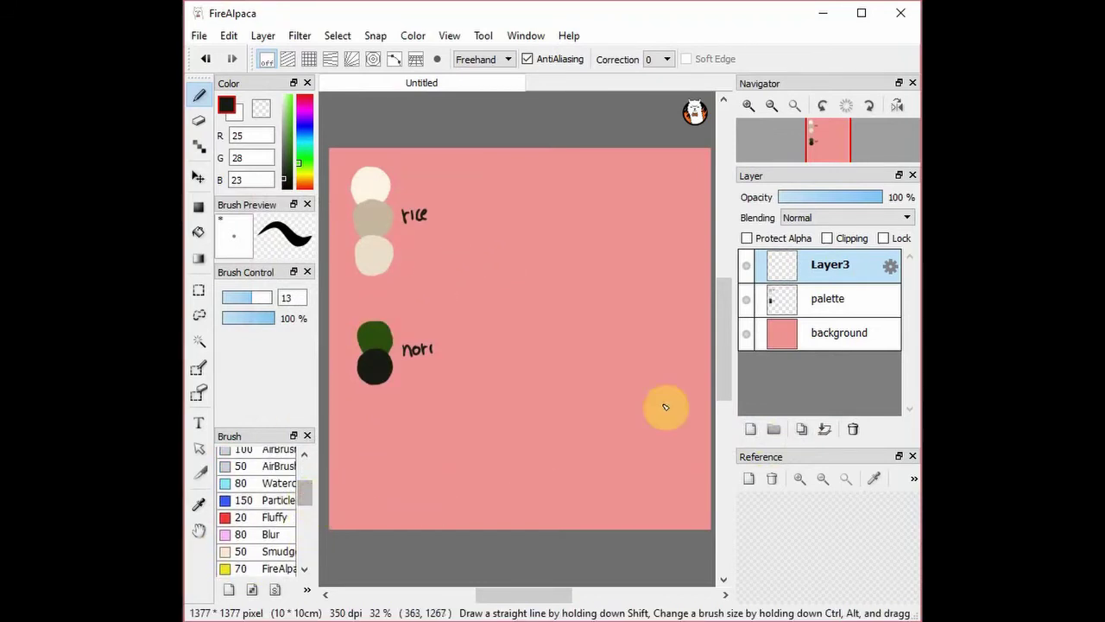
pyautogui.click(851, 297)
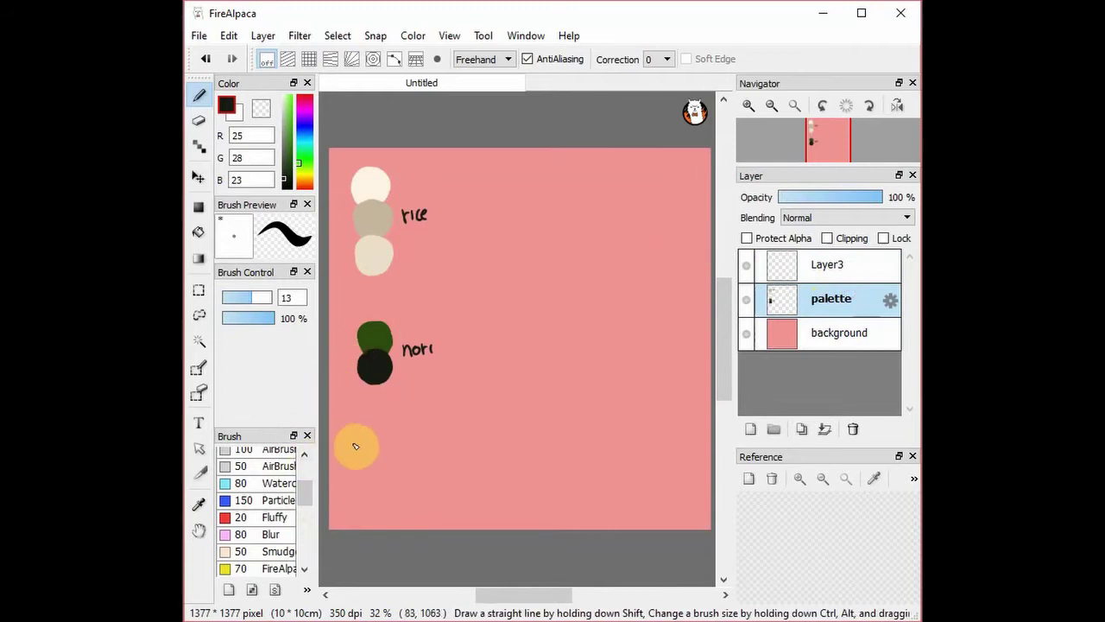
pyautogui.moveTo(348, 407)
pyautogui.mouseDown()
pyautogui.moveTo(419, 409)
pyautogui.moveTo(356, 436)
pyautogui.moveTo(381, 437)
pyautogui.moveTo(385, 421)
pyautogui.moveTo(367, 467)
pyautogui.mouseUp()
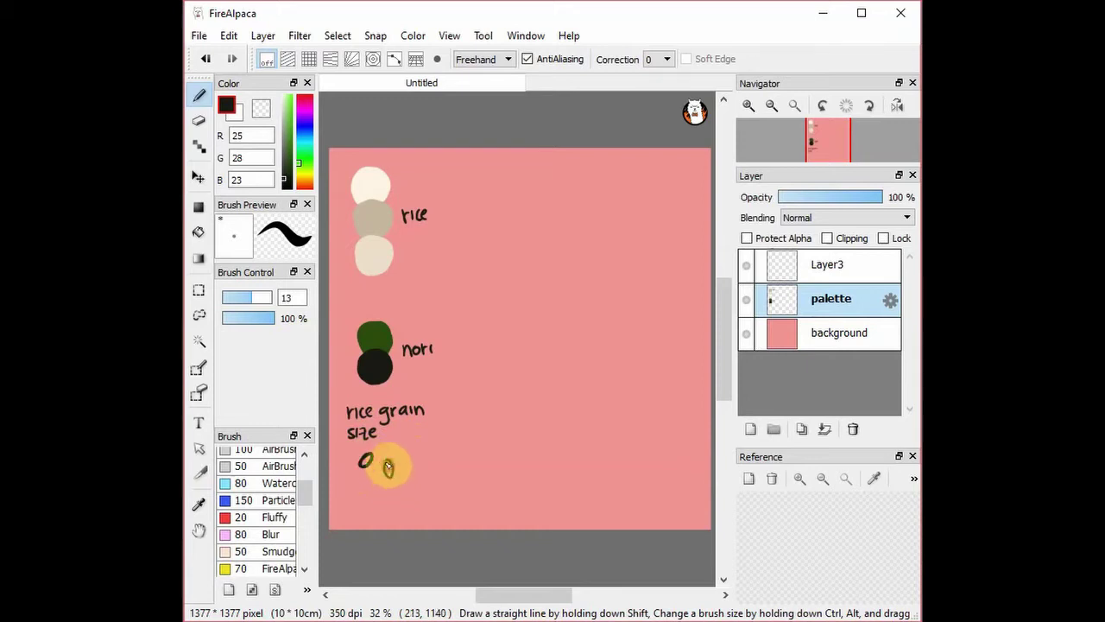
pyautogui.moveTo(396, 453)
pyautogui.mouseDown()
pyautogui.moveTo(409, 445)
pyautogui.moveTo(392, 442)
pyautogui.mouseUp()
pyautogui.moveTo(364, 477)
pyautogui.mouseDown()
pyautogui.moveTo(370, 491)
pyautogui.moveTo(367, 478)
pyautogui.mouseUp()
# Choose the Fluffy brush and test strokes at sizes 280, 161 and 185, undoing each stroke and keeping size 185.
pyautogui.click(272, 517)
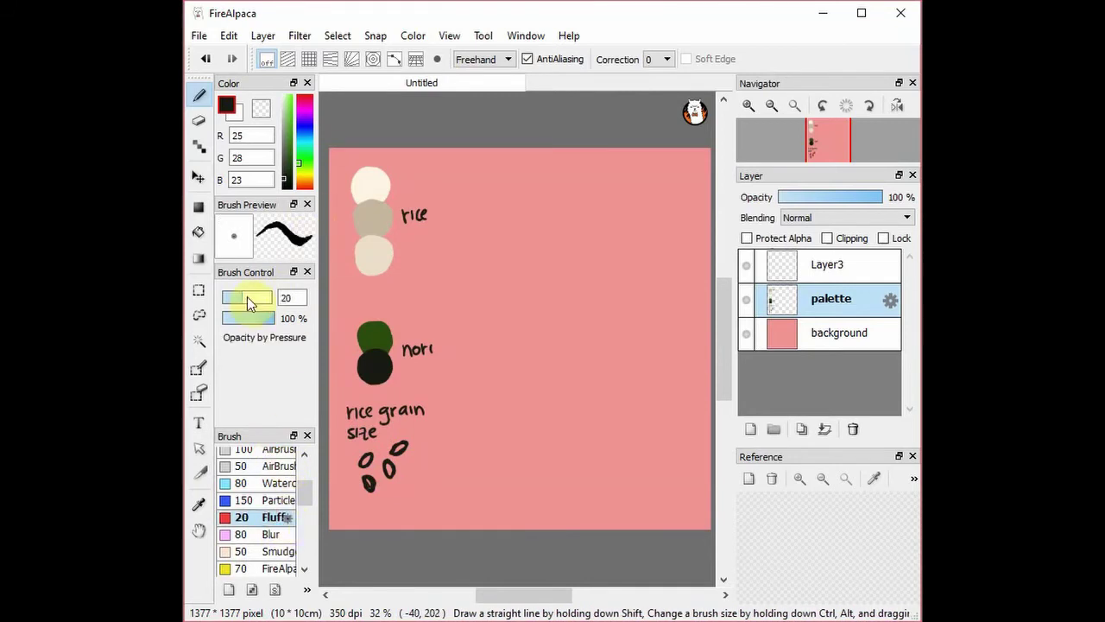
pyautogui.moveTo(247, 298); pyautogui.dragTo(285, 301)
pyautogui.moveTo(447, 401); pyautogui.dragTo(449, 400)
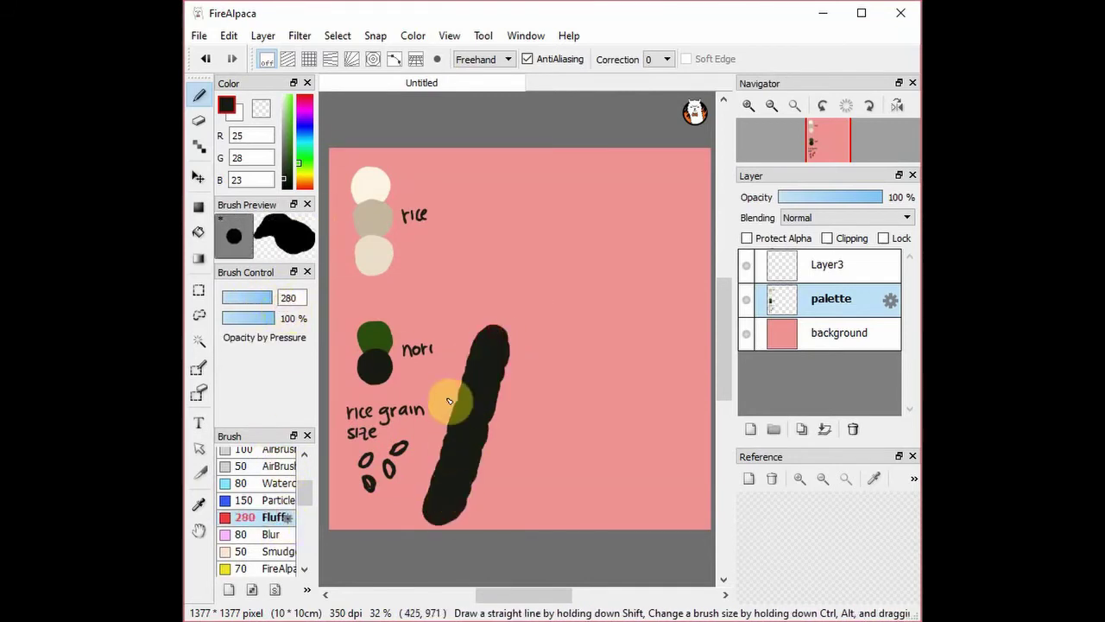
pyautogui.click(206, 59)
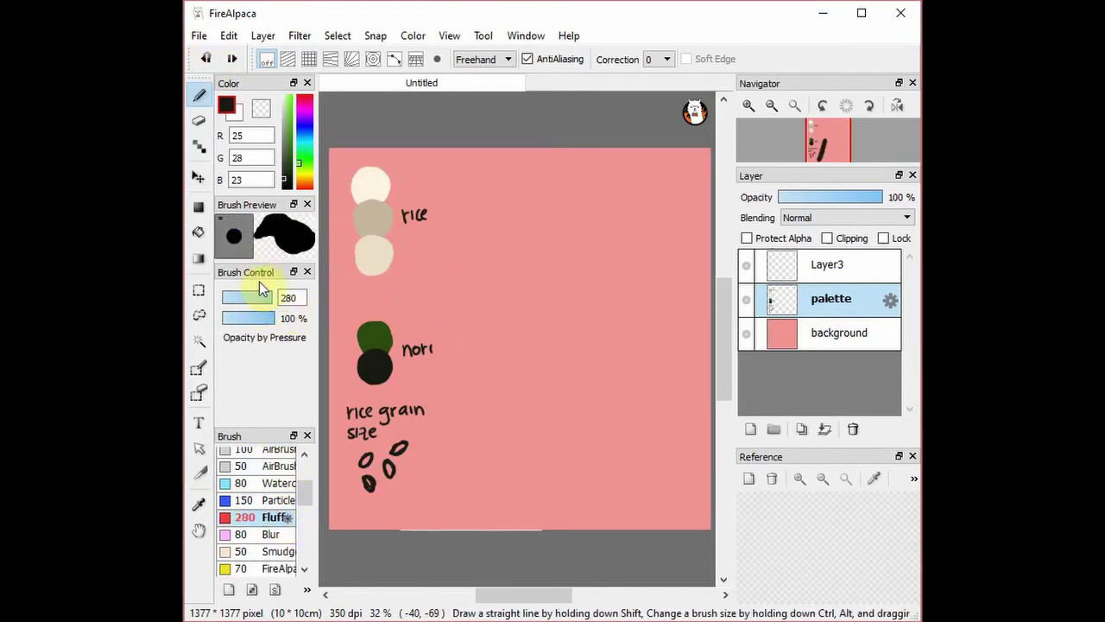
pyautogui.moveTo(259, 298); pyautogui.dragTo(276, 302)
pyautogui.moveTo(488, 381); pyautogui.dragTo(447, 512)
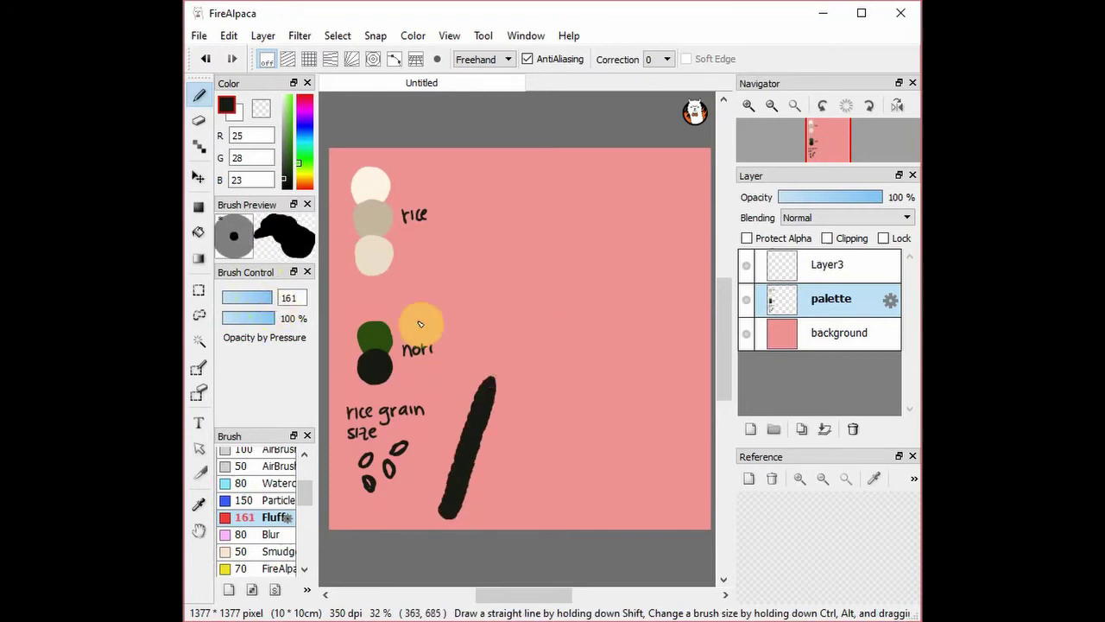
pyautogui.click(206, 58)
pyautogui.moveTo(272, 298); pyautogui.dragTo(276, 302)
pyautogui.moveTo(456, 429); pyautogui.dragTo(391, 518)
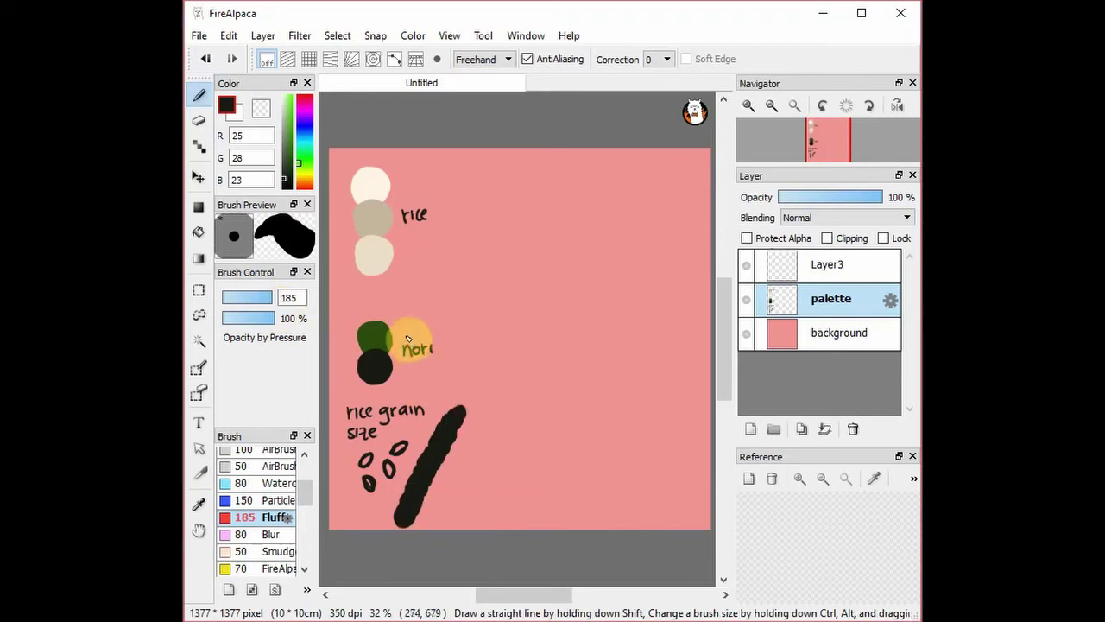
pyautogui.click(205, 59)
# On Layer3, sample the darker rice swatch (RGB 198, 183, 158) and paint a large filled, rounded triangular rice ball beside the palette.
pyautogui.click(824, 263)
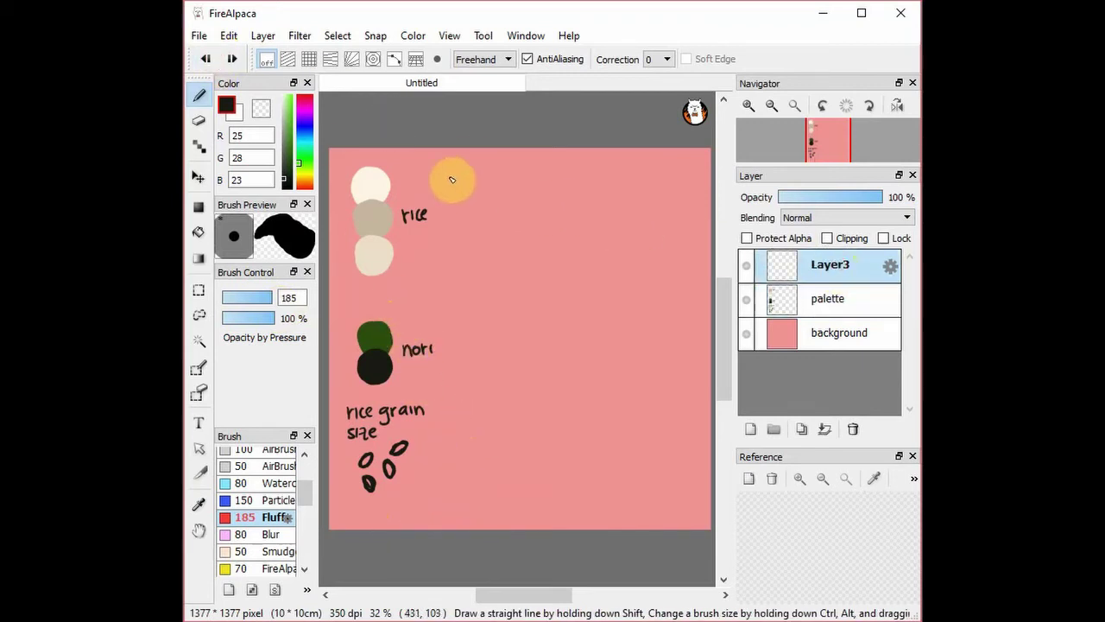
pyautogui.press('alt')
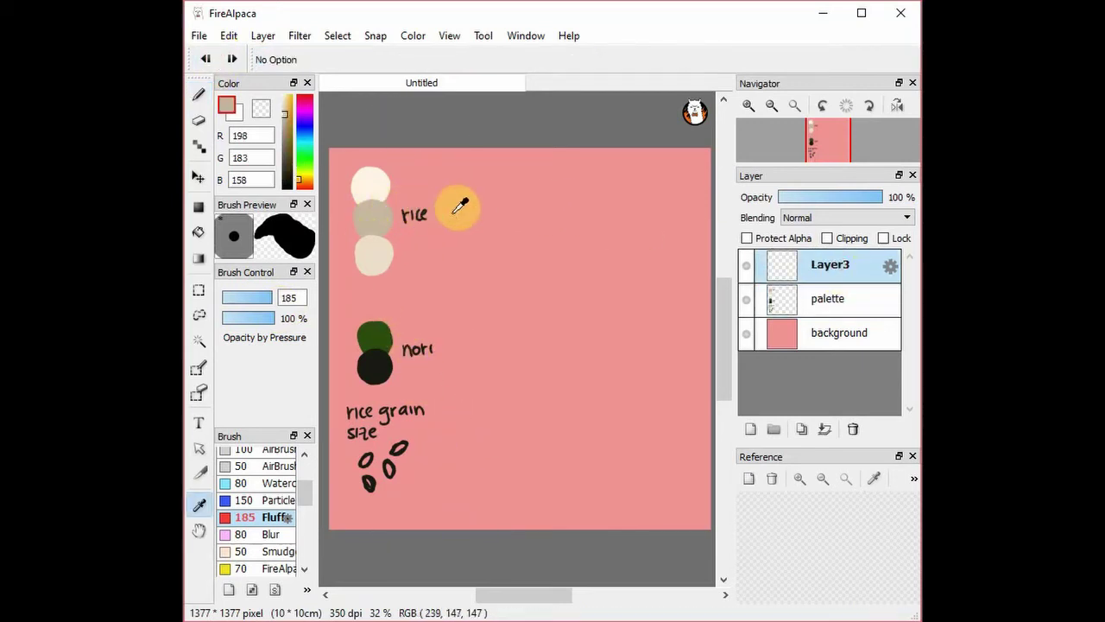
pyautogui.moveTo(575, 218)
pyautogui.mouseDown()
pyautogui.moveTo(499, 370)
pyautogui.moveTo(520, 415)
pyautogui.moveTo(579, 446)
pyautogui.moveTo(634, 451)
pyautogui.moveTo(676, 420)
pyautogui.moveTo(598, 228)
pyautogui.moveTo(583, 216)
pyautogui.moveTo(683, 419)
pyautogui.mouseUp()
pyautogui.click(206, 61)
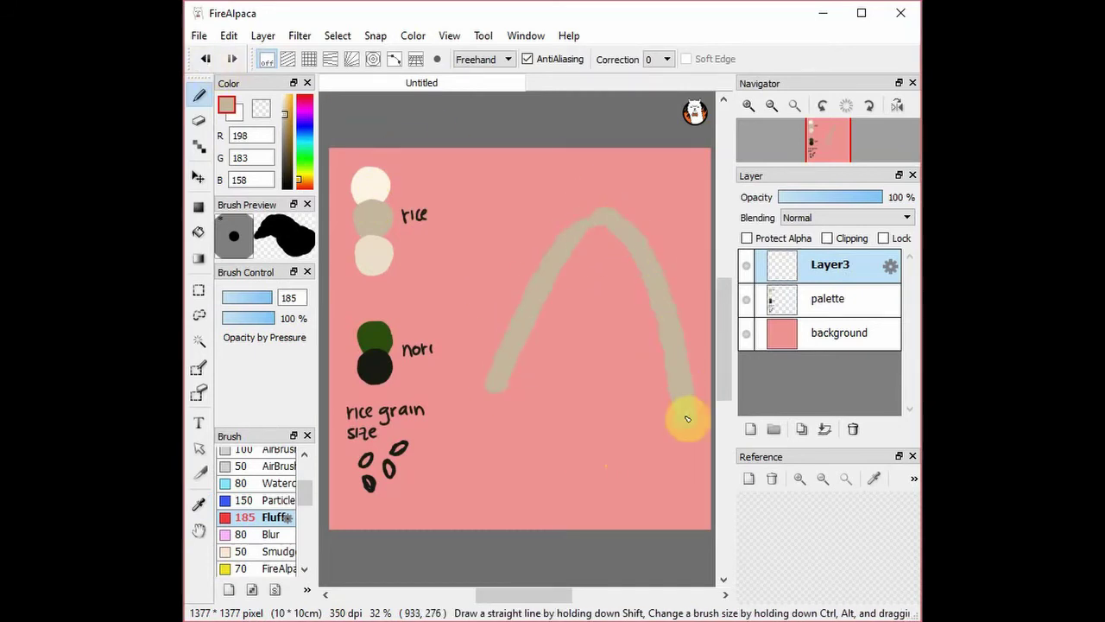
pyautogui.moveTo(493, 394)
pyautogui.mouseDown()
pyautogui.moveTo(532, 440)
pyautogui.moveTo(625, 471)
pyautogui.moveTo(678, 467)
pyautogui.moveTo(685, 439)
pyautogui.mouseUp()
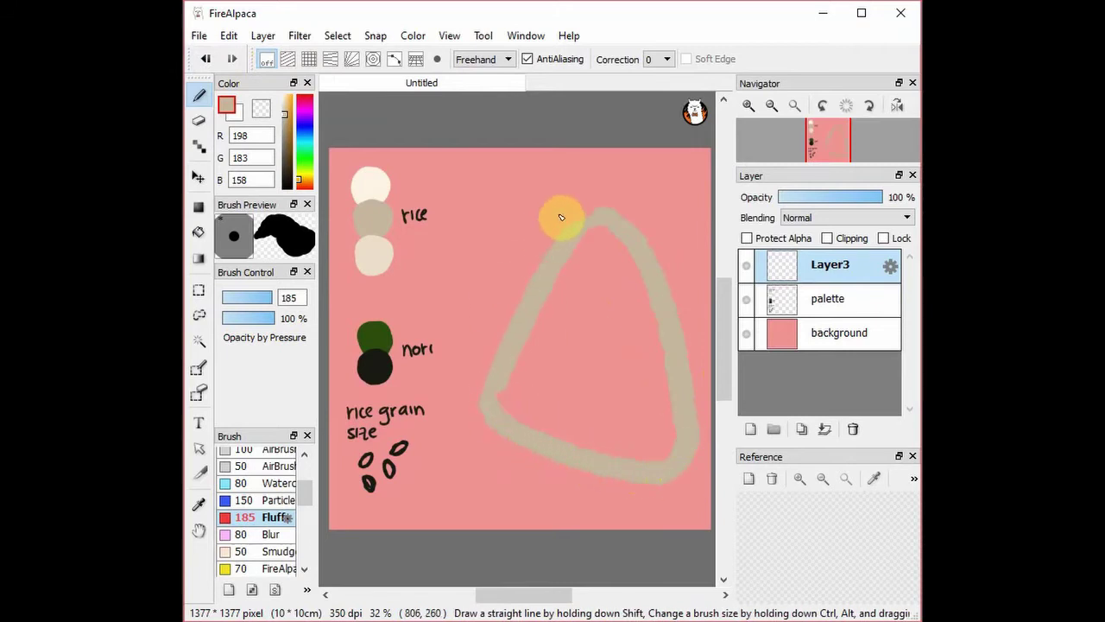
pyautogui.moveTo(555, 217)
pyautogui.mouseDown()
pyautogui.moveTo(492, 316)
pyautogui.moveTo(469, 426)
pyautogui.moveTo(561, 484)
pyautogui.moveTo(649, 488)
pyautogui.mouseUp()
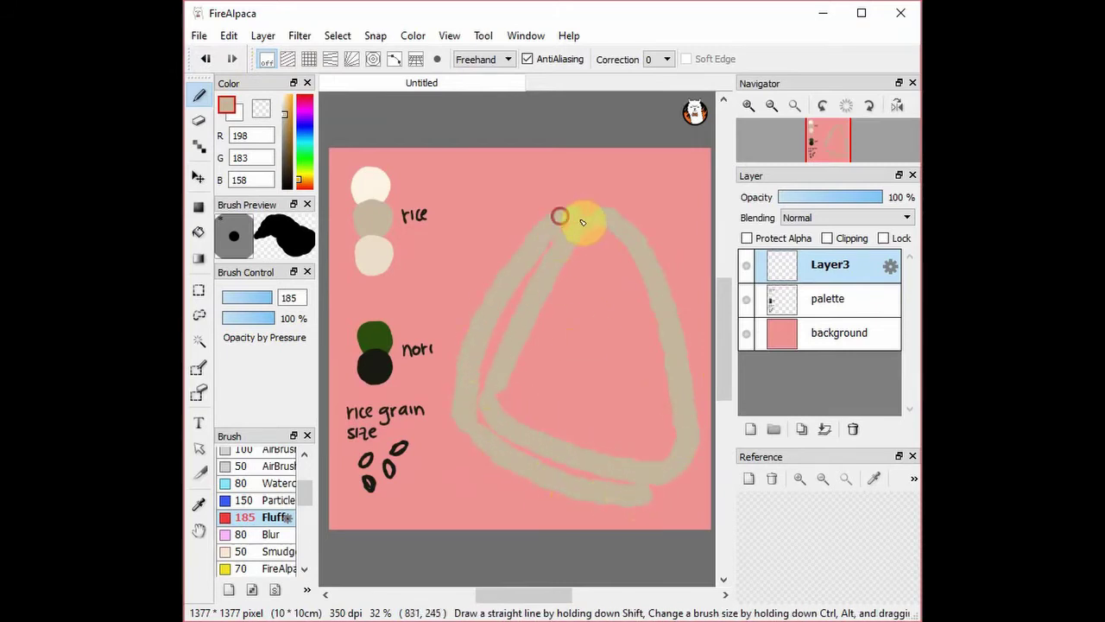
pyautogui.moveTo(582, 222)
pyautogui.mouseDown()
pyautogui.moveTo(612, 255)
pyautogui.moveTo(643, 360)
pyautogui.moveTo(635, 483)
pyautogui.mouseUp()
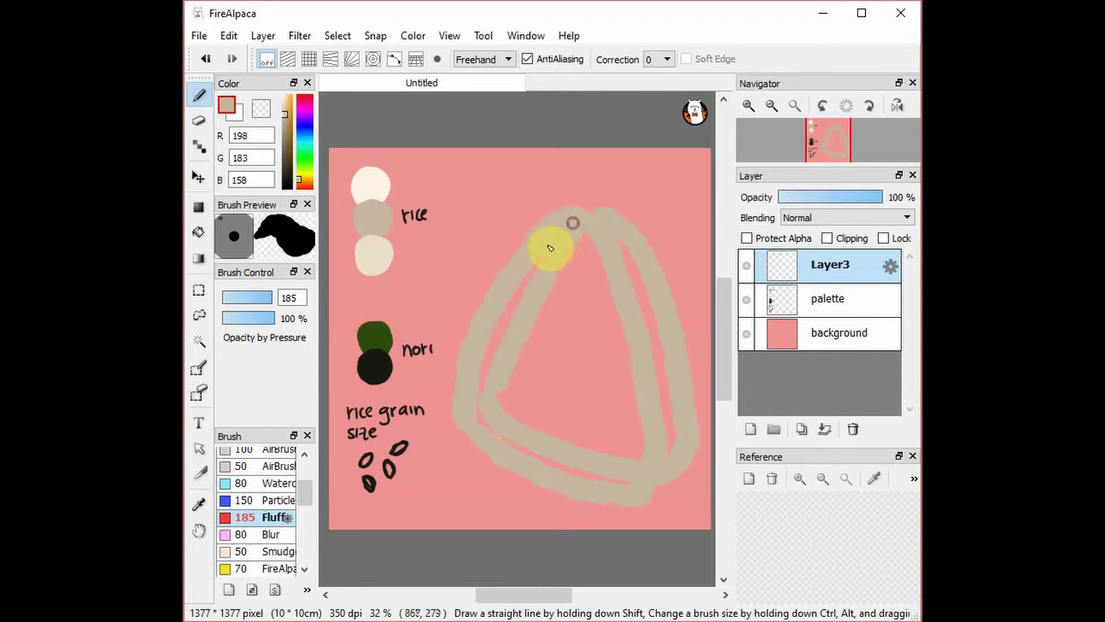
pyautogui.moveTo(549, 248)
pyautogui.mouseDown()
pyautogui.moveTo(498, 325)
pyautogui.moveTo(521, 296)
pyautogui.moveTo(491, 424)
pyautogui.moveTo(565, 461)
pyautogui.moveTo(630, 476)
pyautogui.moveTo(669, 467)
pyautogui.moveTo(661, 476)
pyautogui.moveTo(658, 346)
pyautogui.moveTo(590, 219)
pyautogui.moveTo(588, 279)
pyautogui.moveTo(577, 222)
pyautogui.moveTo(588, 217)
pyautogui.moveTo(554, 272)
pyautogui.moveTo(523, 365)
pyautogui.moveTo(515, 360)
pyautogui.moveTo(555, 360)
pyautogui.moveTo(588, 391)
pyautogui.moveTo(599, 244)
pyautogui.moveTo(621, 271)
pyautogui.moveTo(621, 245)
pyautogui.moveTo(629, 425)
pyautogui.moveTo(579, 412)
pyautogui.moveTo(598, 455)
pyautogui.moveTo(643, 447)
pyautogui.mouseUp()
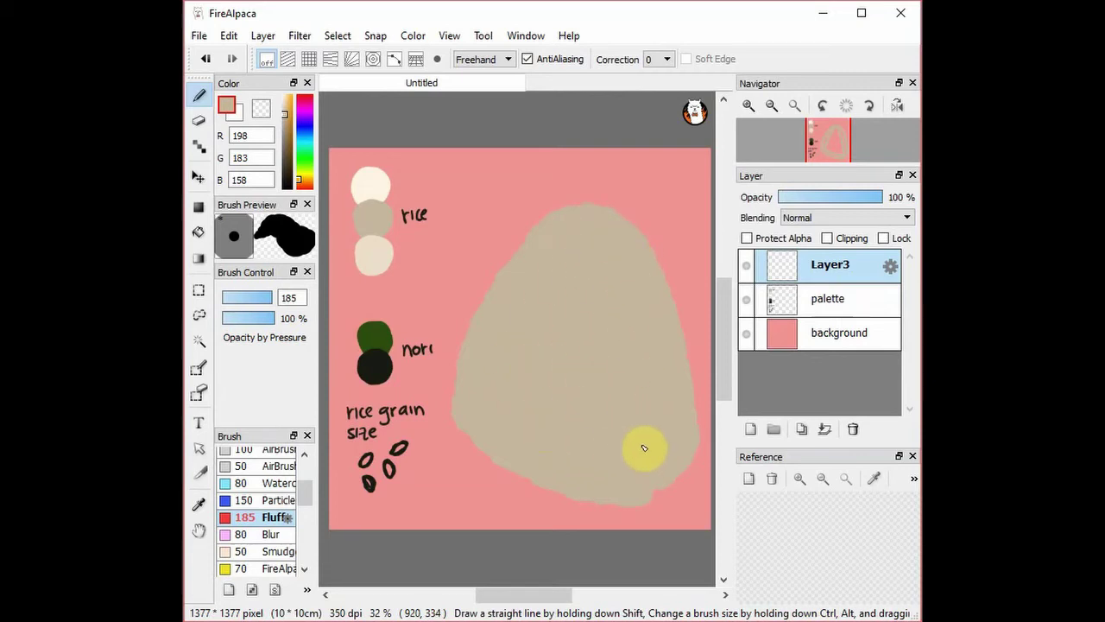
# Check the rice ball with the background briefly hidden, then turn on Protect Alpha and rename its layer as "rice".
pyautogui.click(746, 333)
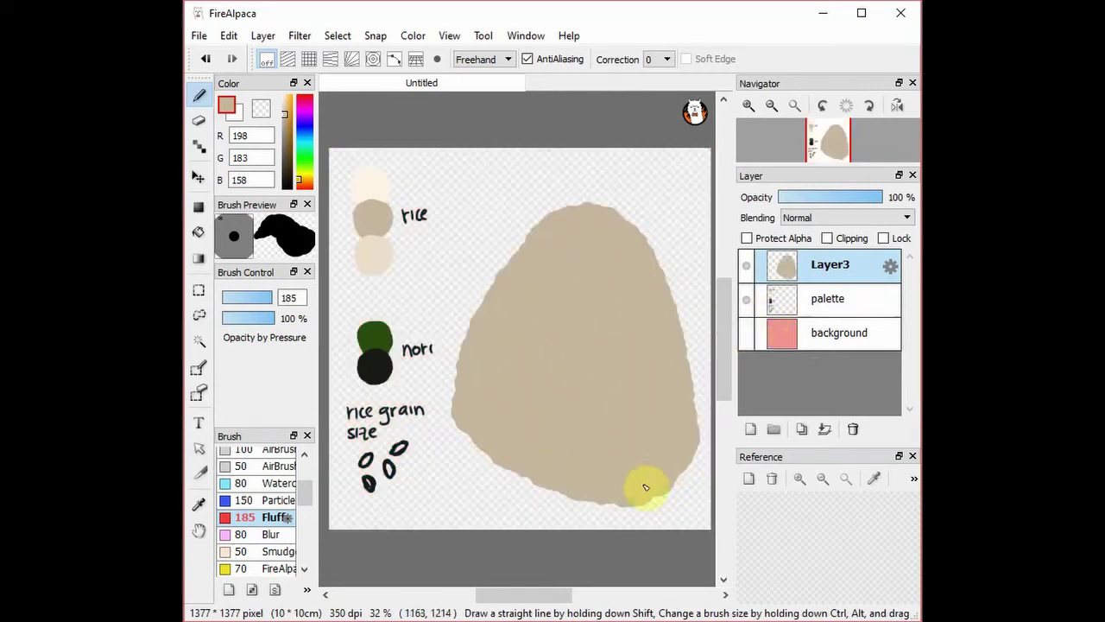
pyautogui.click(746, 332)
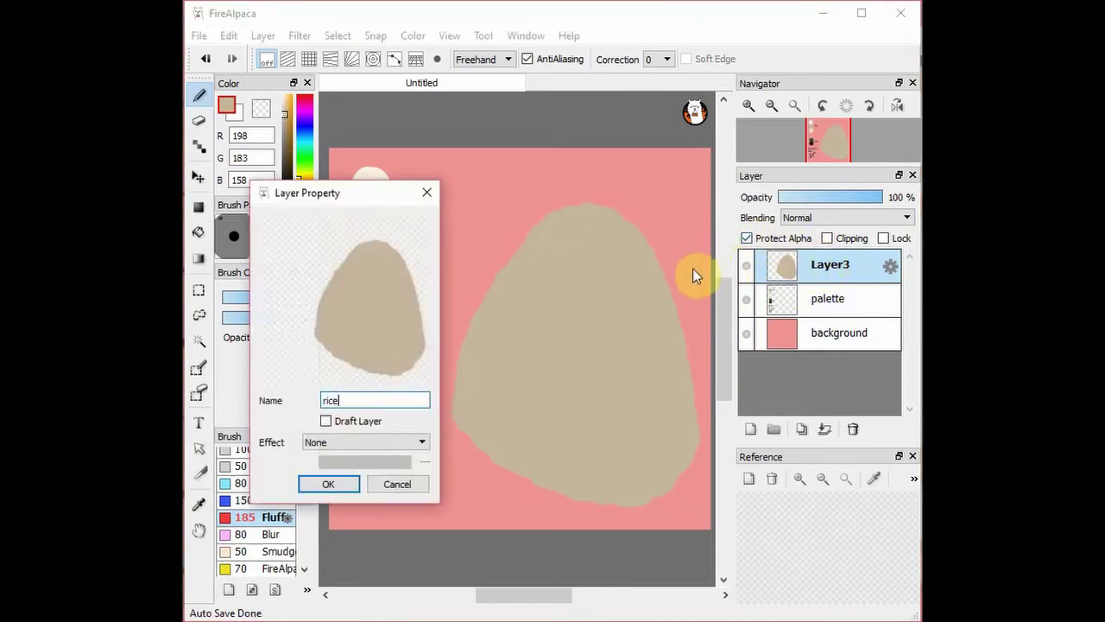
pyautogui.press('Return')
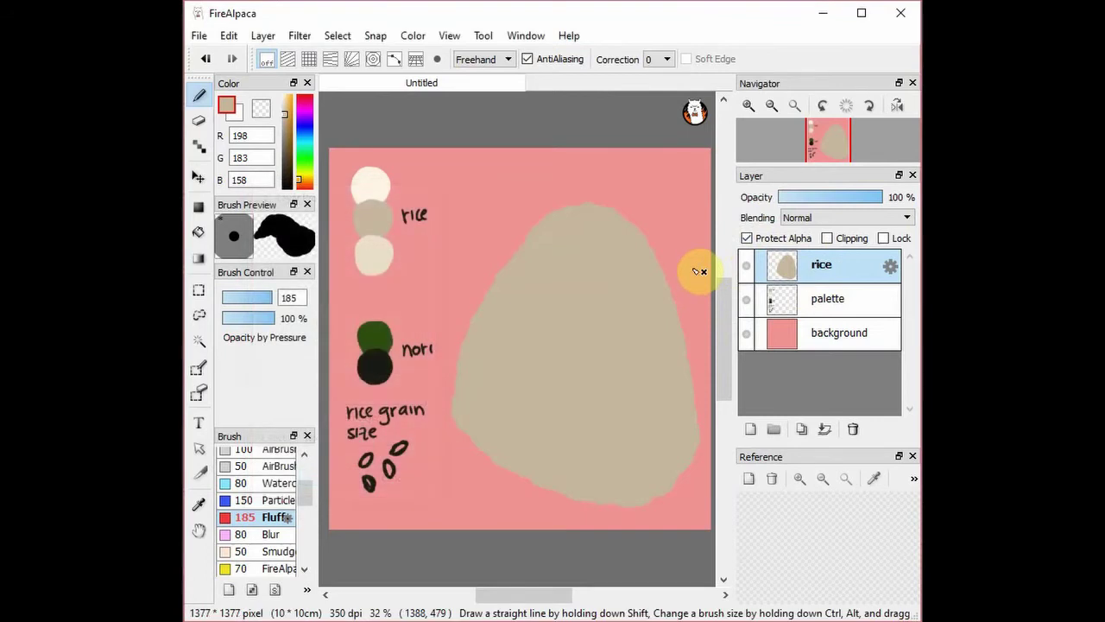
# Scatter light beige (RGB 235, 223, 203) texture over the left part of the rice ball with the Particle brush at size 280.
pyautogui.click(259, 500)
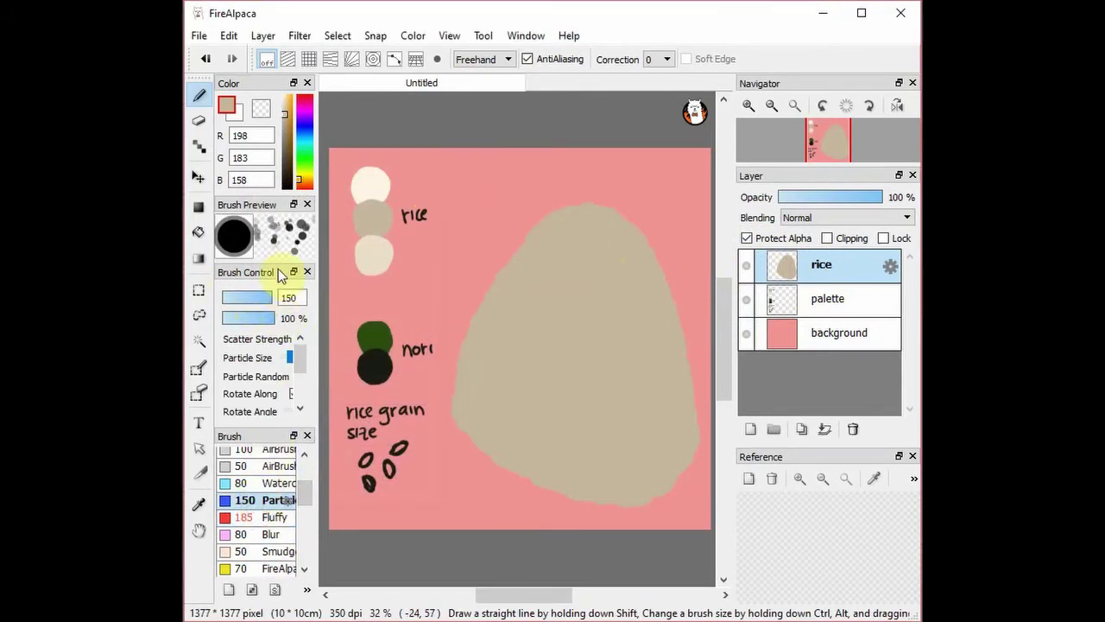
pyautogui.moveTo(254, 299); pyautogui.dragTo(282, 299)
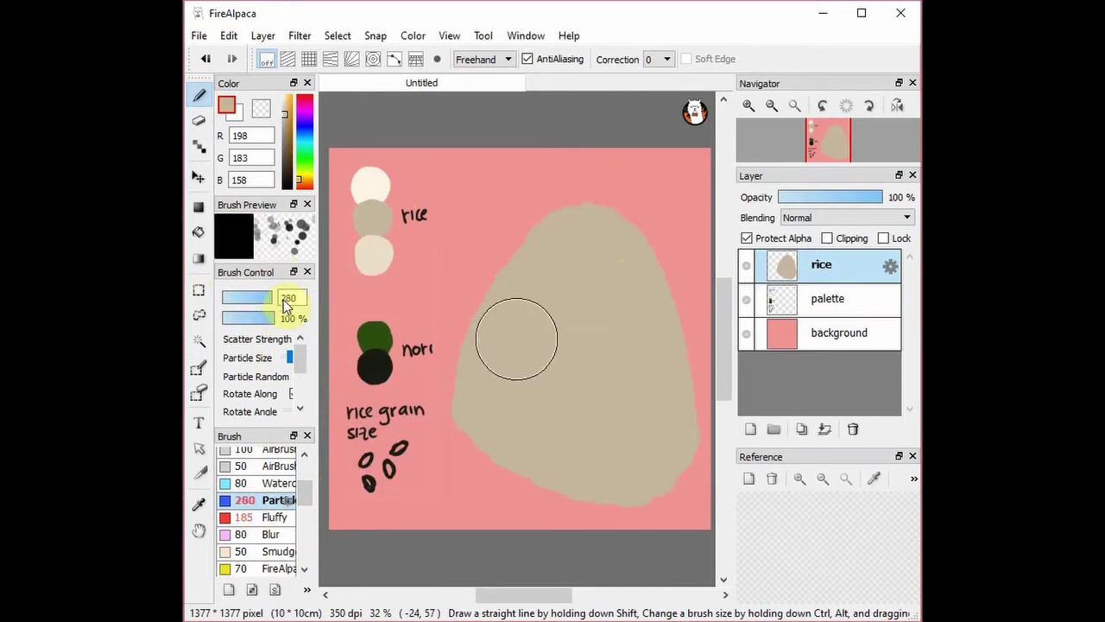
pyautogui.click(234, 111)
pyautogui.click(352, 158)
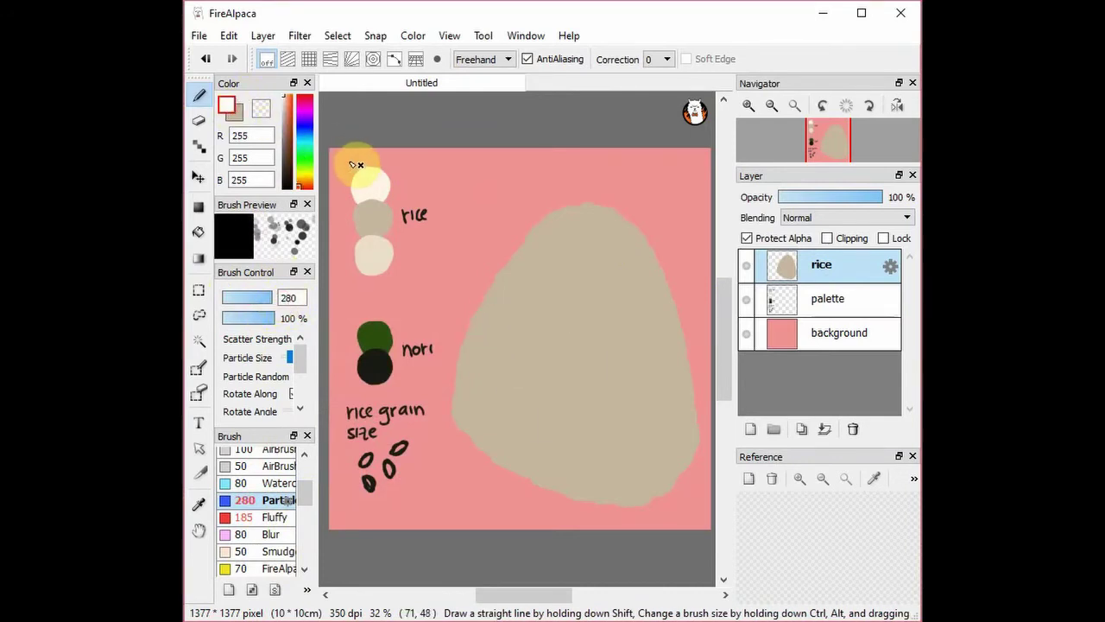
pyautogui.press('i')
pyautogui.click(380, 256)
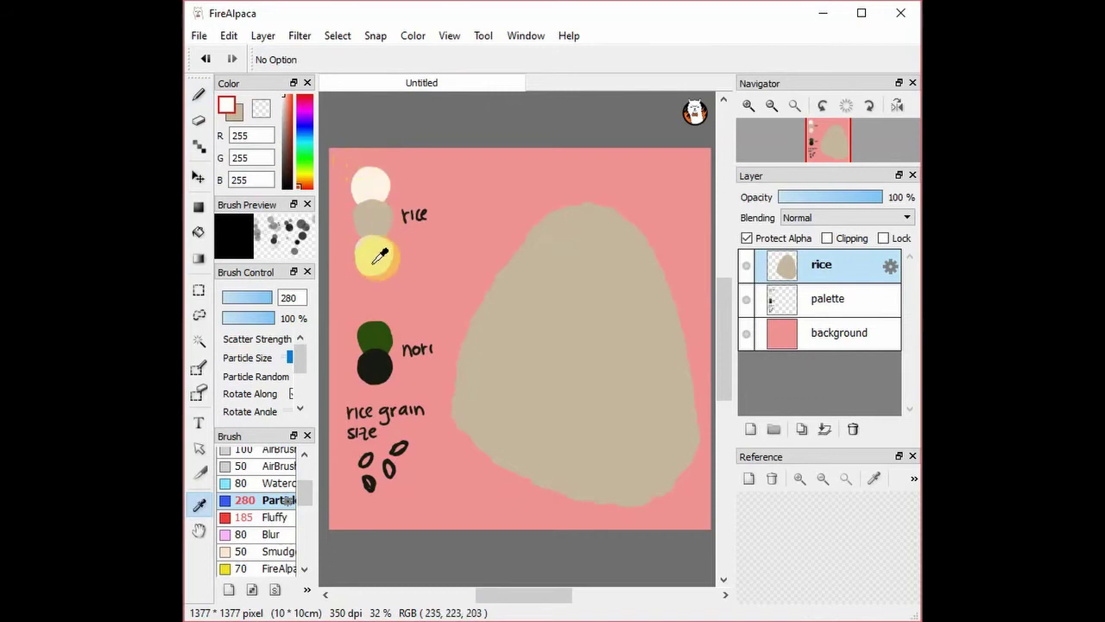
pyautogui.click(382, 246)
pyautogui.press('b')
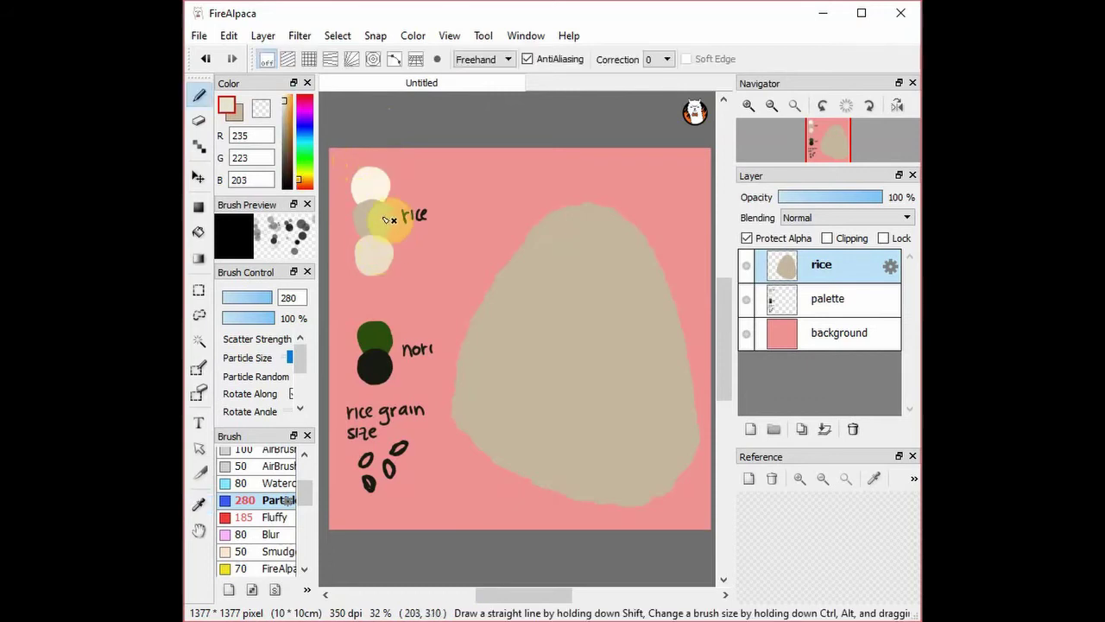
pyautogui.moveTo(523, 289)
pyautogui.mouseDown()
pyautogui.moveTo(477, 383)
pyautogui.moveTo(484, 348)
pyautogui.moveTo(478, 439)
pyautogui.moveTo(517, 448)
pyautogui.moveTo(556, 369)
pyautogui.moveTo(630, 523)
pyautogui.moveTo(586, 389)
pyautogui.moveTo(559, 354)
pyautogui.moveTo(537, 257)
pyautogui.moveTo(600, 311)
pyautogui.mouseUp()
# Alternate between the darker beige (RGB 198, 183, 158) and the light beige to scatter grain texture across the whole rice ball.
pyautogui.click(230, 106)
pyautogui.moveTo(598, 215)
pyautogui.mouseDown()
pyautogui.moveTo(673, 400)
pyautogui.moveTo(610, 188)
pyautogui.mouseUp()
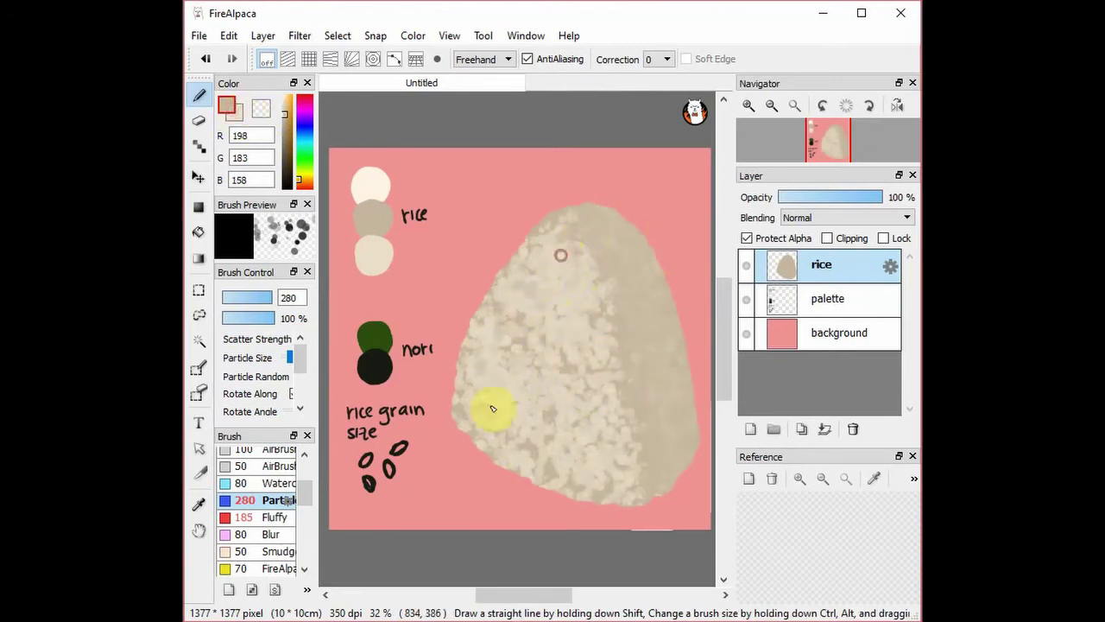
pyautogui.click(228, 105)
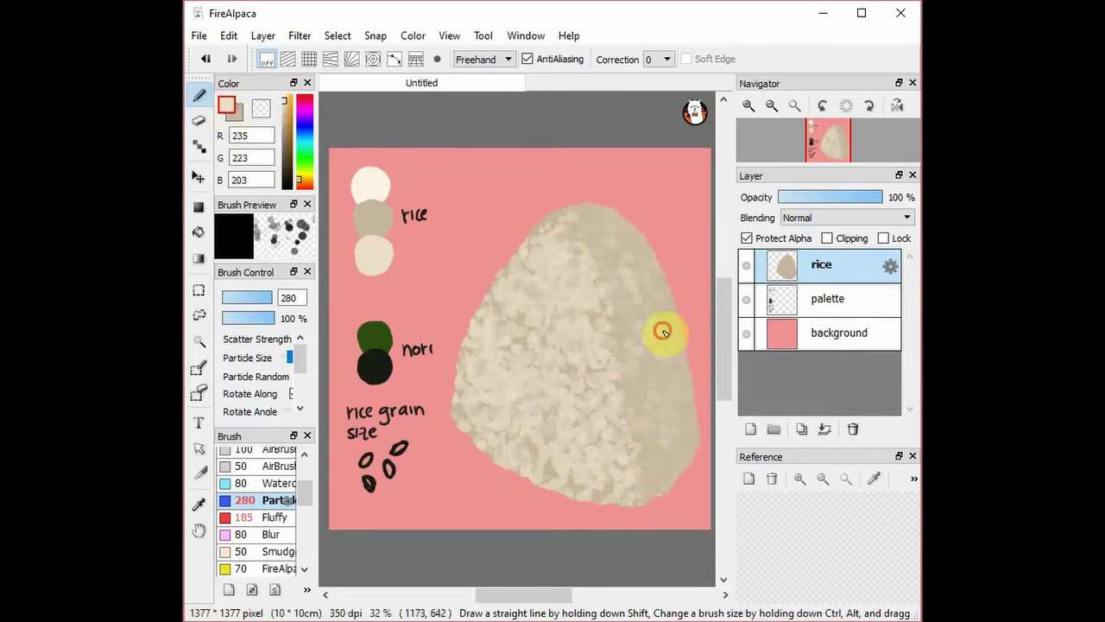
pyautogui.moveTo(592, 213)
pyautogui.mouseDown()
pyautogui.moveTo(635, 250)
pyautogui.moveTo(613, 257)
pyautogui.moveTo(594, 299)
pyautogui.moveTo(558, 320)
pyautogui.mouseUp()
pyautogui.click(235, 113)
pyautogui.moveTo(632, 359)
pyautogui.mouseDown()
pyautogui.moveTo(627, 302)
pyautogui.moveTo(597, 259)
pyautogui.moveTo(589, 389)
pyautogui.mouseUp()
pyautogui.click(236, 113)
pyautogui.moveTo(619, 283)
pyautogui.mouseDown()
pyautogui.moveTo(676, 412)
pyautogui.moveTo(654, 293)
pyautogui.moveTo(617, 456)
pyautogui.mouseUp()
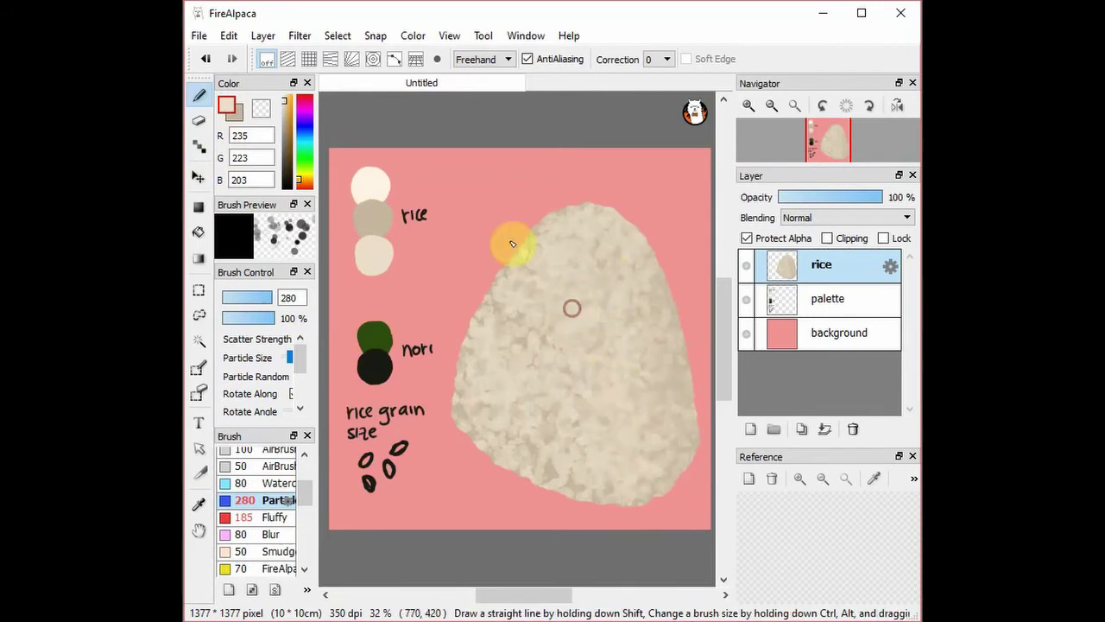
# Paint a cream highlight (RGB 255, 245, 230) along the rice ball's lower-left and bottom edges with the Watercolor brush at size 46.
pyautogui.click(263, 492)
pyautogui.moveTo(254, 298); pyautogui.dragTo(274, 297)
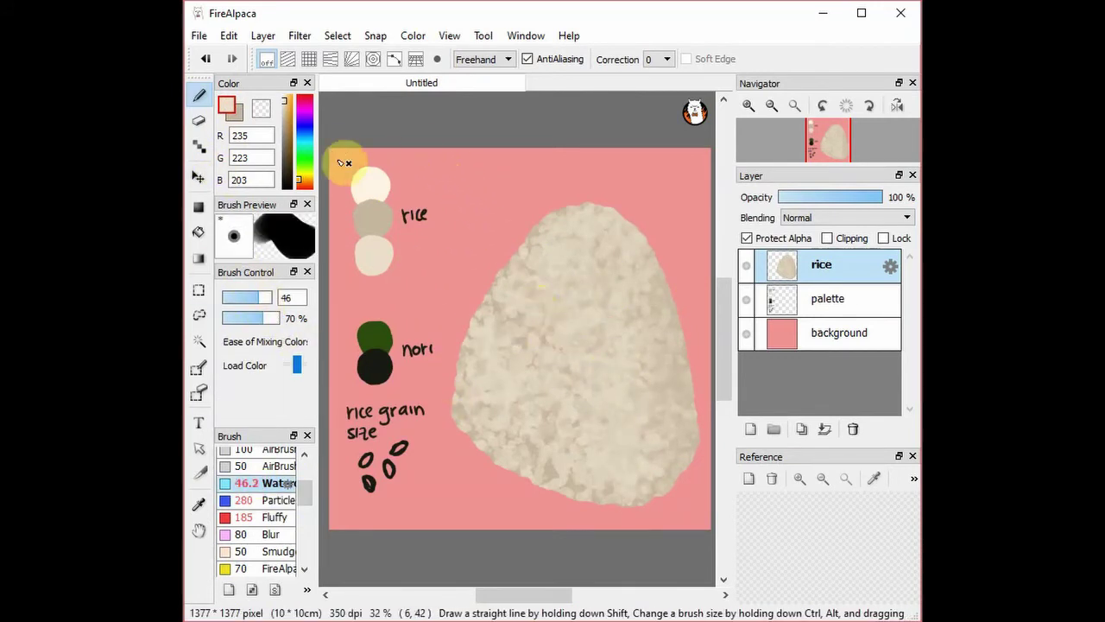
pyautogui.keyDown('alt'); pyautogui.click(374, 180); pyautogui.keyUp('alt')
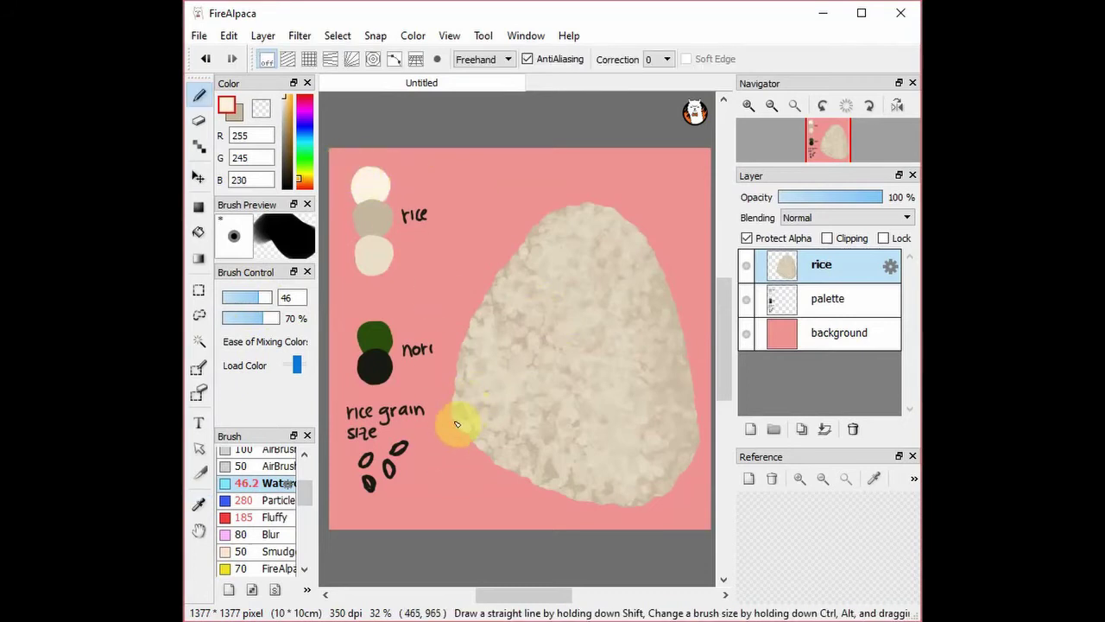
pyautogui.moveTo(459, 408)
pyautogui.mouseDown()
pyautogui.moveTo(472, 340)
pyautogui.moveTo(463, 428)
pyautogui.moveTo(530, 471)
pyautogui.mouseUp()
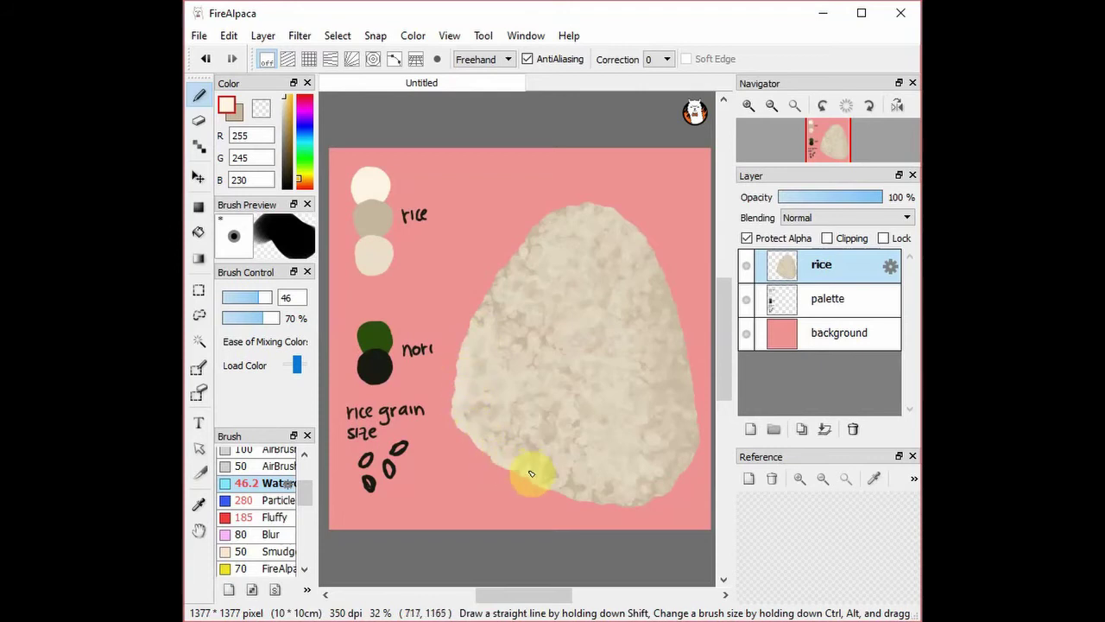
pyautogui.hotkey('ctrl', '+')
pyautogui.hotkey('ctrl', '+')
pyautogui.hotkey('ctrl', '+')
pyautogui.moveTo(722, 348); pyautogui.dragTo(734, 383)
pyautogui.moveTo(527, 457)
pyautogui.mouseDown()
pyautogui.moveTo(558, 467)
pyautogui.moveTo(561, 457)
pyautogui.moveTo(641, 505)
pyautogui.moveTo(683, 501)
pyautogui.mouseUp()
# Continue the cream highlight up the rice ball's left edge and over its rounded top.
pyautogui.moveTo(406, 179); pyautogui.dragTo(457, 136)
pyautogui.moveTo(723, 373); pyautogui.dragTo(722, 322)
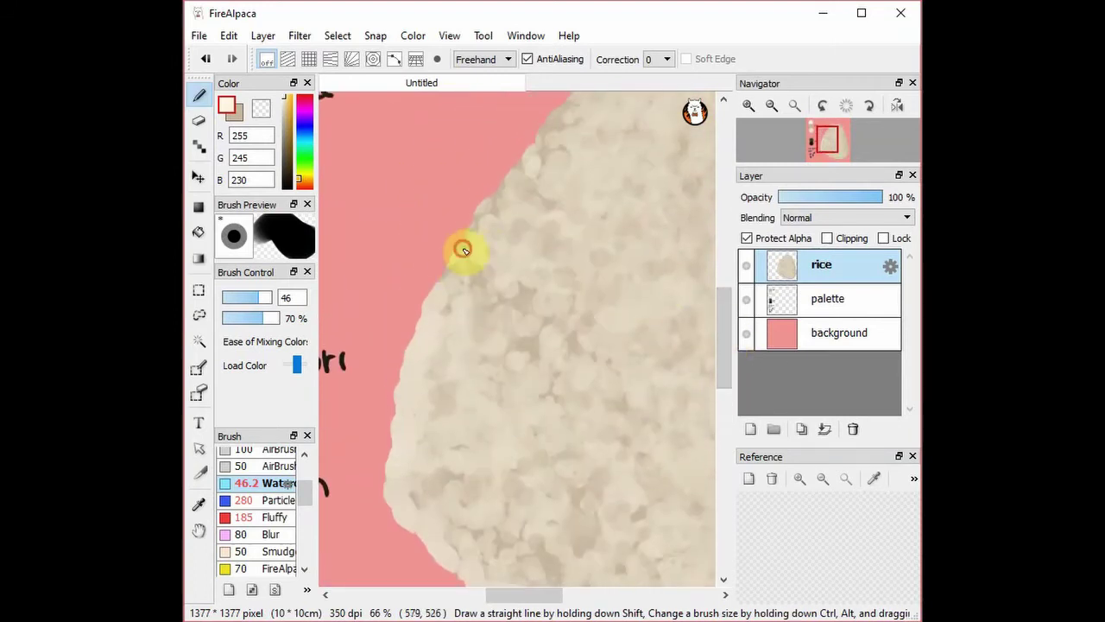
pyautogui.moveTo(461, 247)
pyautogui.mouseDown()
pyautogui.moveTo(441, 284)
pyautogui.moveTo(481, 209)
pyautogui.moveTo(556, 129)
pyautogui.moveTo(531, 153)
pyautogui.mouseUp()
pyautogui.scroll(3, 714, 323)
pyautogui.moveTo(568, 254)
pyautogui.mouseDown()
pyautogui.moveTo(610, 215)
pyautogui.moveTo(672, 208)
pyautogui.mouseUp()
pyautogui.moveTo(532, 595); pyautogui.dragTo(558, 596)
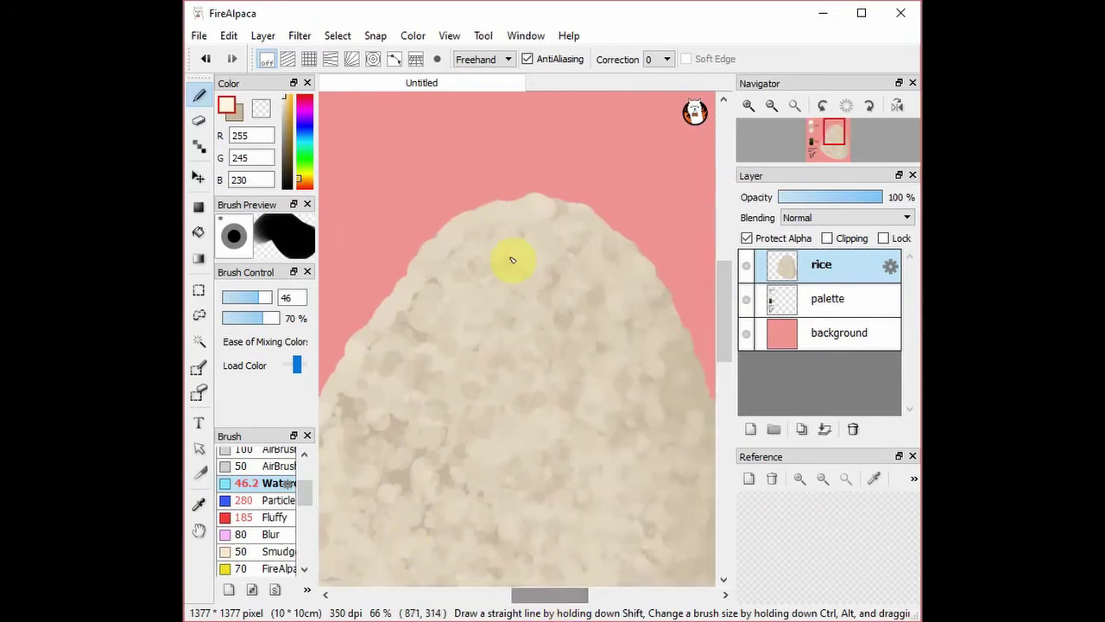
pyautogui.moveTo(554, 207); pyautogui.dragTo(597, 229)
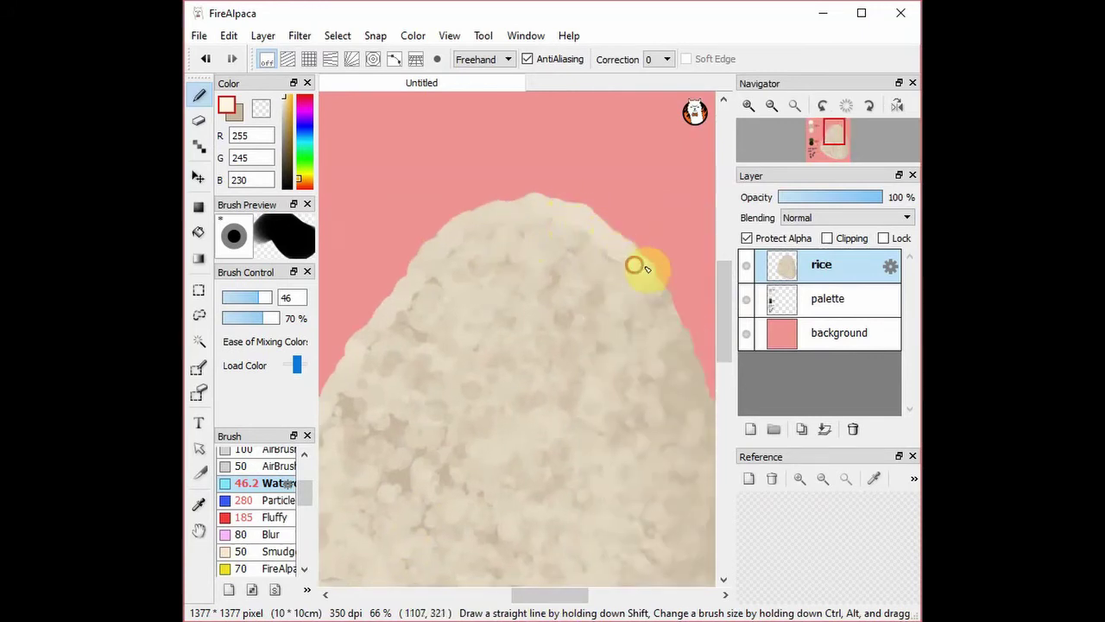
# Extend the cream highlight down the rice ball's right edge and soften the lower part of its face with cream.
pyautogui.hotkey('ctrl', '-')
pyautogui.scroll(-3, 647, 349)
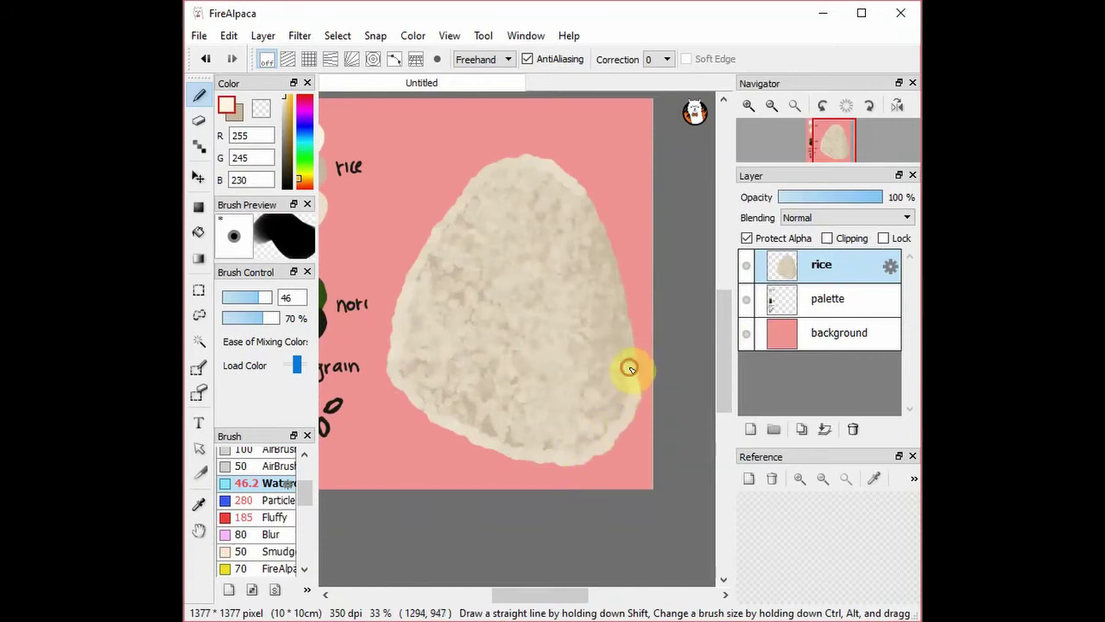
pyautogui.moveTo(630, 340)
pyautogui.mouseDown()
pyautogui.moveTo(594, 210)
pyautogui.moveTo(507, 143)
pyautogui.moveTo(423, 241)
pyautogui.moveTo(395, 322)
pyautogui.moveTo(404, 403)
pyautogui.moveTo(410, 364)
pyautogui.moveTo(411, 387)
pyautogui.moveTo(438, 409)
pyautogui.moveTo(451, 416)
pyautogui.moveTo(451, 402)
pyautogui.moveTo(483, 423)
pyautogui.moveTo(468, 397)
pyautogui.moveTo(503, 421)
pyautogui.moveTo(498, 441)
pyautogui.moveTo(521, 448)
pyautogui.moveTo(488, 411)
pyautogui.moveTo(465, 415)
pyautogui.moveTo(497, 398)
pyautogui.moveTo(473, 406)
pyautogui.moveTo(546, 444)
pyautogui.moveTo(533, 423)
pyautogui.mouseUp()
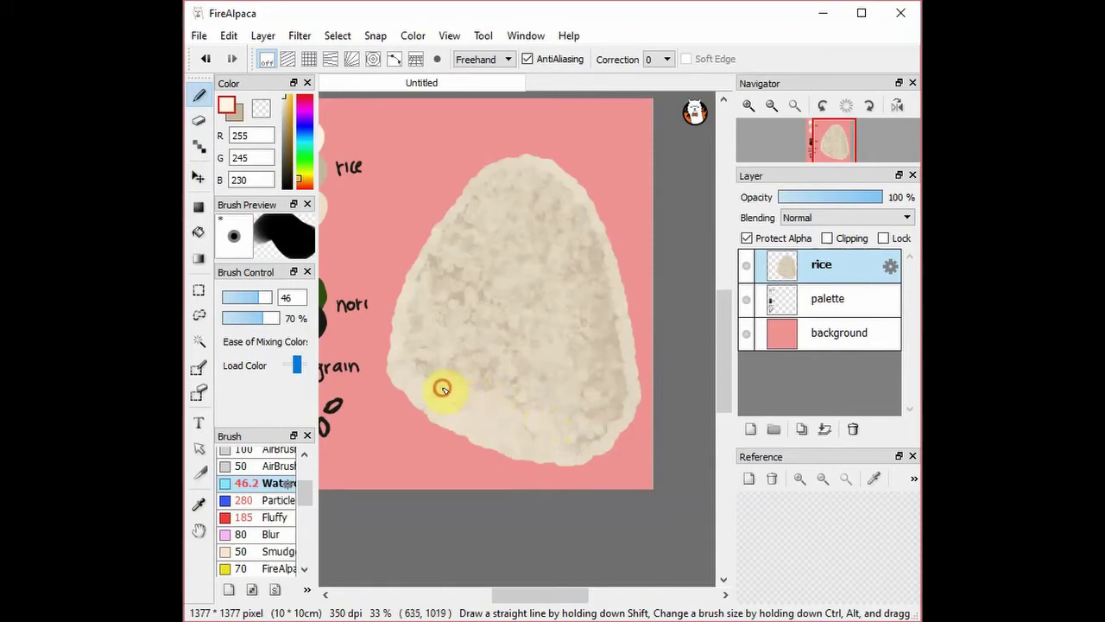
# Brush the cream (RGB 255, 245, 230) across the lower-left and lower-middle face of the rice ball.
pyautogui.moveTo(442, 389); pyautogui.dragTo(428, 364)
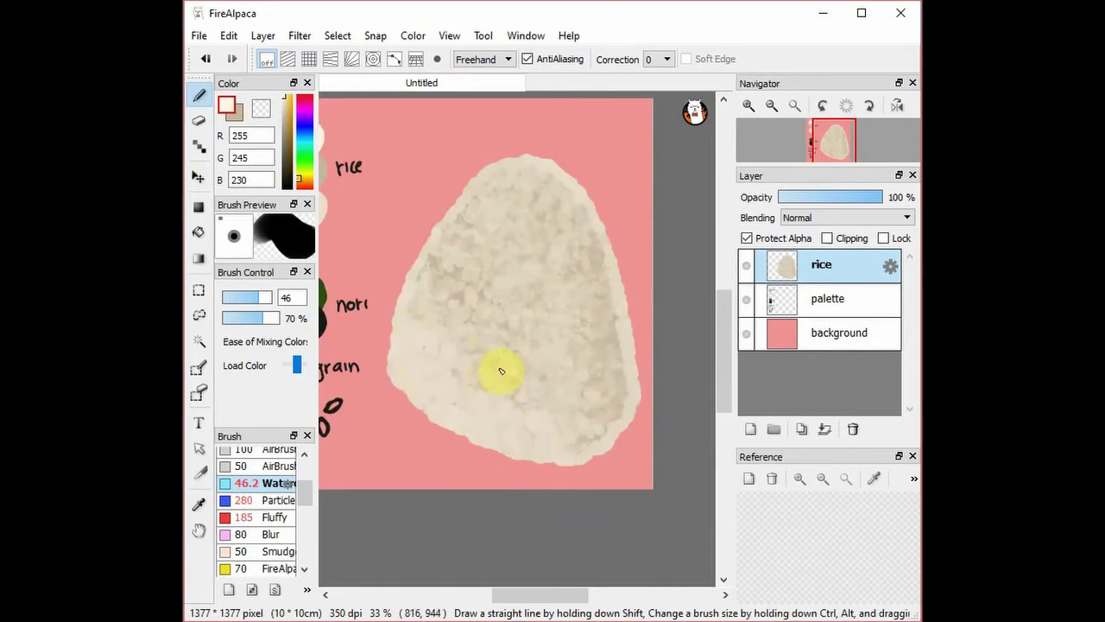
pyautogui.scroll(2, 501, 371)
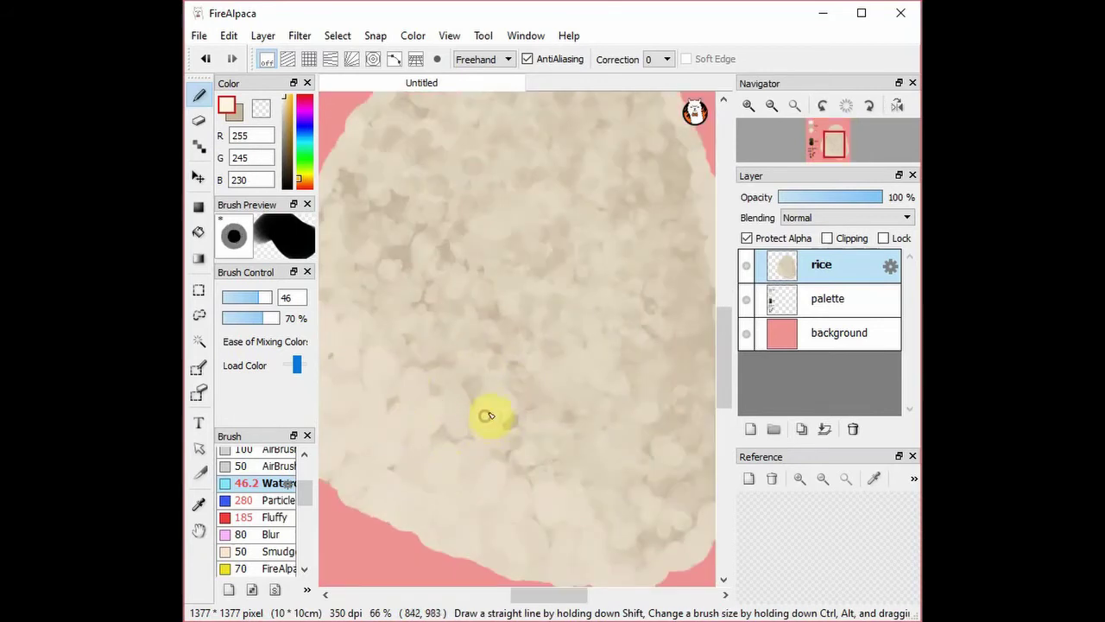
pyautogui.moveTo(491, 416)
pyautogui.mouseDown()
pyautogui.moveTo(481, 402)
pyautogui.moveTo(514, 432)
pyautogui.moveTo(519, 471)
pyautogui.moveTo(493, 420)
pyautogui.moveTo(528, 429)
pyautogui.moveTo(621, 558)
pyautogui.moveTo(615, 514)
pyautogui.moveTo(560, 429)
pyautogui.moveTo(526, 496)
pyautogui.moveTo(647, 538)
pyautogui.moveTo(642, 449)
pyautogui.mouseUp()
pyautogui.moveTo(683, 532); pyautogui.dragTo(652, 448)
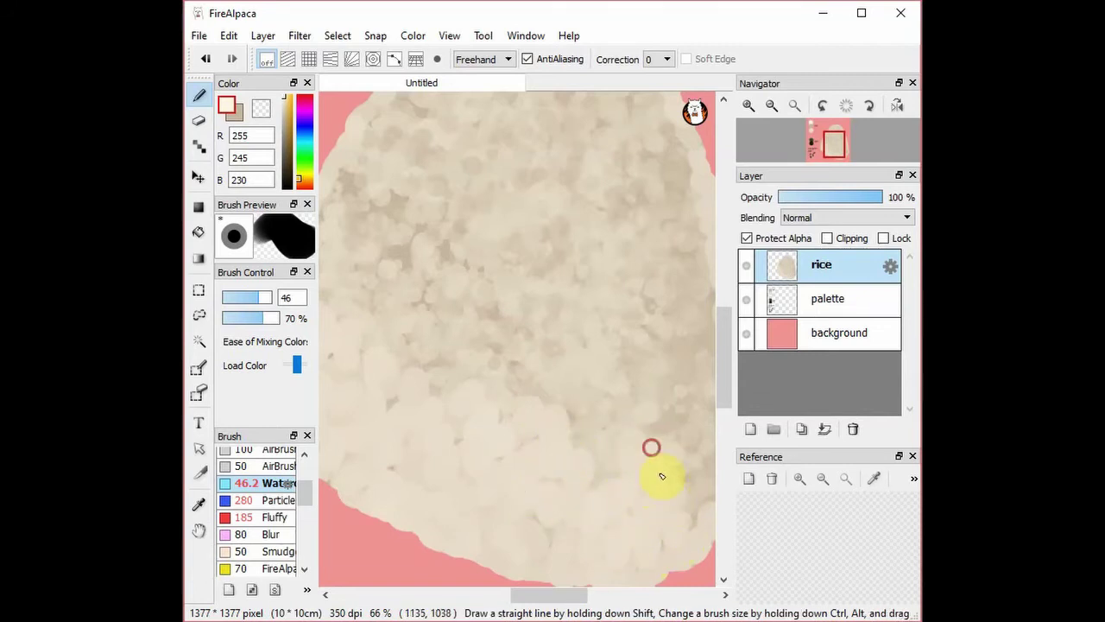
pyautogui.moveTo(567, 595); pyautogui.dragTo(593, 595)
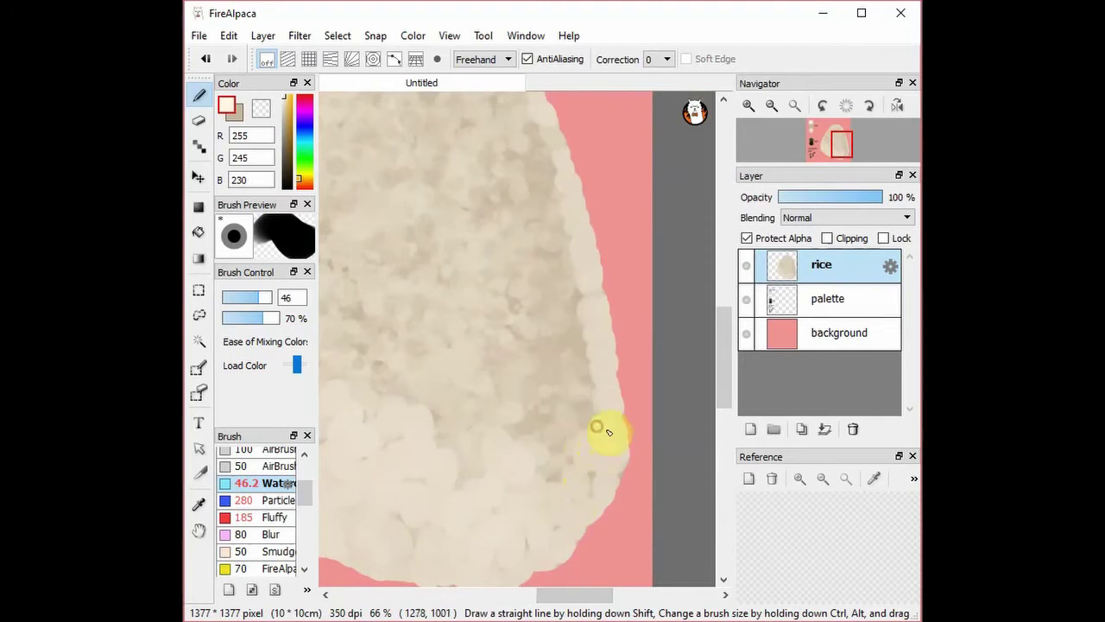
# Cover the rice ball's lower-right corner with cream and carry it up the inside of the right edge.
pyautogui.moveTo(608, 432)
pyautogui.mouseDown()
pyautogui.moveTo(608, 464)
pyautogui.moveTo(590, 402)
pyautogui.moveTo(565, 462)
pyautogui.moveTo(587, 365)
pyautogui.moveTo(538, 434)
pyautogui.moveTo(535, 378)
pyautogui.moveTo(553, 397)
pyautogui.moveTo(562, 325)
pyautogui.moveTo(561, 361)
pyautogui.mouseUp()
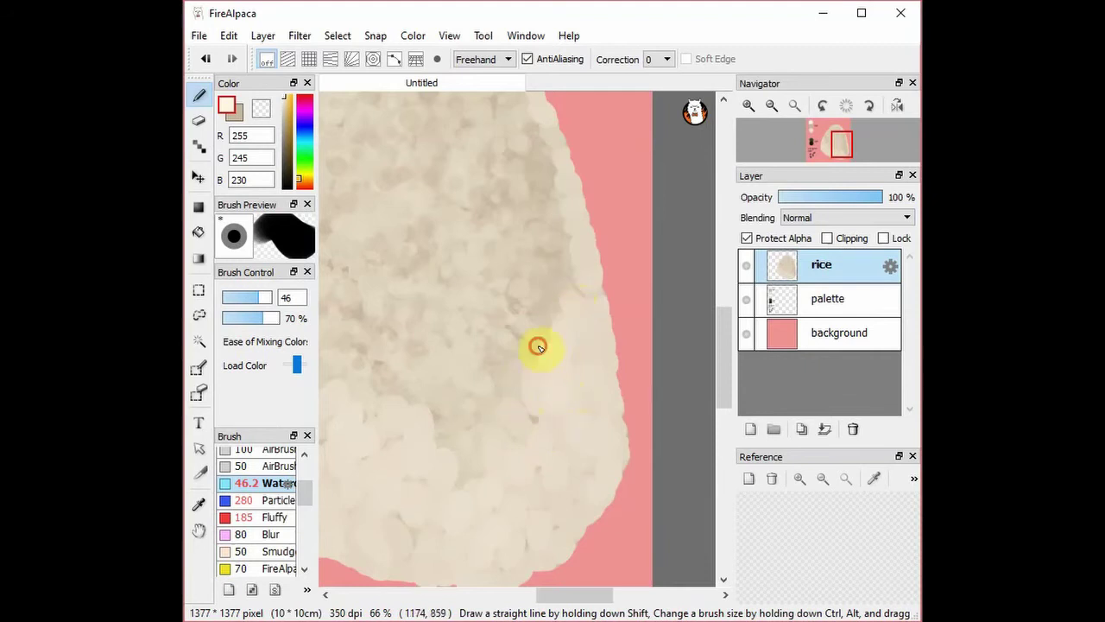
pyautogui.moveTo(535, 410)
pyautogui.mouseDown()
pyautogui.moveTo(519, 338)
pyautogui.moveTo(564, 299)
pyautogui.moveTo(561, 273)
pyautogui.moveTo(591, 283)
pyautogui.moveTo(582, 244)
pyautogui.moveTo(568, 267)
pyautogui.moveTo(557, 182)
pyautogui.moveTo(571, 177)
pyautogui.moveTo(575, 221)
pyautogui.moveTo(549, 173)
pyautogui.mouseUp()
pyautogui.hotkey('ctrl', '-')
pyautogui.hotkey('ctrl', '-')
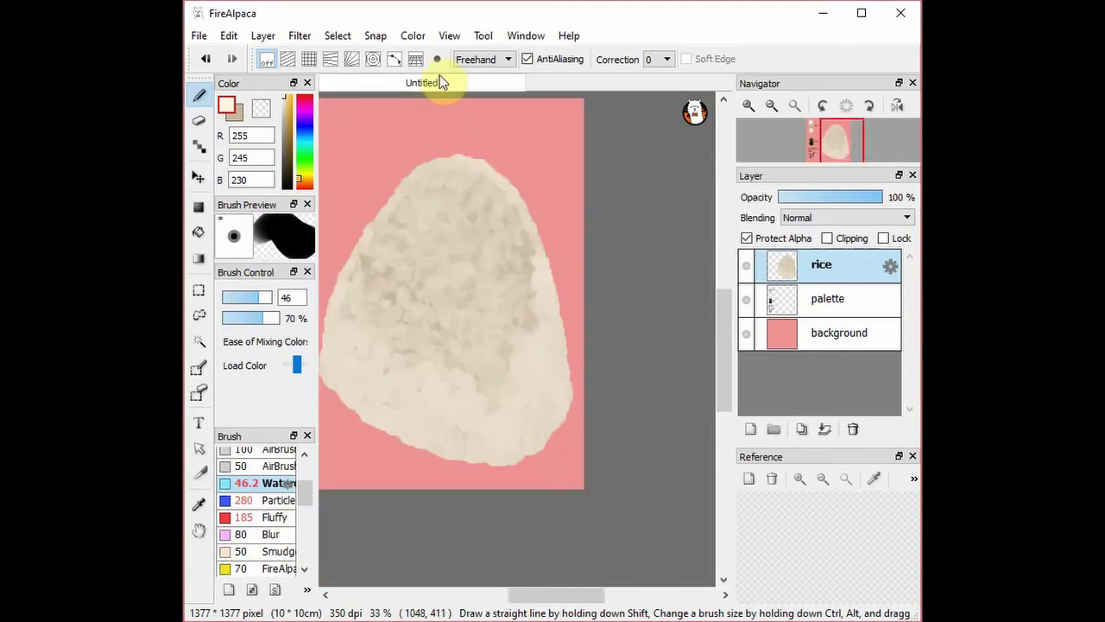
# Blend cream over the right side of the rice ball and the darker patch at its lower centre.
pyautogui.moveTo(529, 597)
pyautogui.mouseDown()
pyautogui.moveTo(504, 604)
pyautogui.moveTo(525, 603)
pyautogui.mouseUp()
pyautogui.moveTo(577, 247)
pyautogui.mouseDown()
pyautogui.moveTo(573, 296)
pyautogui.moveTo(584, 291)
pyautogui.moveTo(586, 253)
pyautogui.moveTo(562, 264)
pyautogui.moveTo(560, 230)
pyautogui.moveTo(549, 289)
pyautogui.mouseUp()
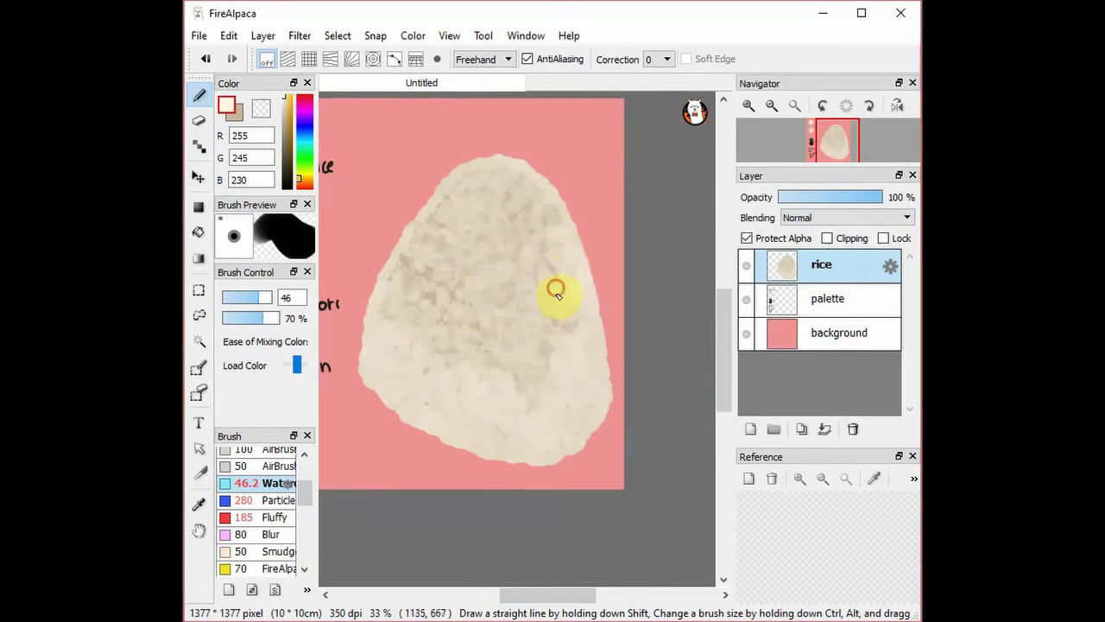
pyautogui.moveTo(603, 364)
pyautogui.mouseDown()
pyautogui.moveTo(596, 353)
pyautogui.moveTo(592, 370)
pyautogui.moveTo(583, 315)
pyautogui.mouseUp()
pyautogui.moveTo(529, 385)
pyautogui.mouseDown()
pyautogui.moveTo(539, 399)
pyautogui.moveTo(531, 355)
pyautogui.mouseUp()
pyautogui.click(554, 332)
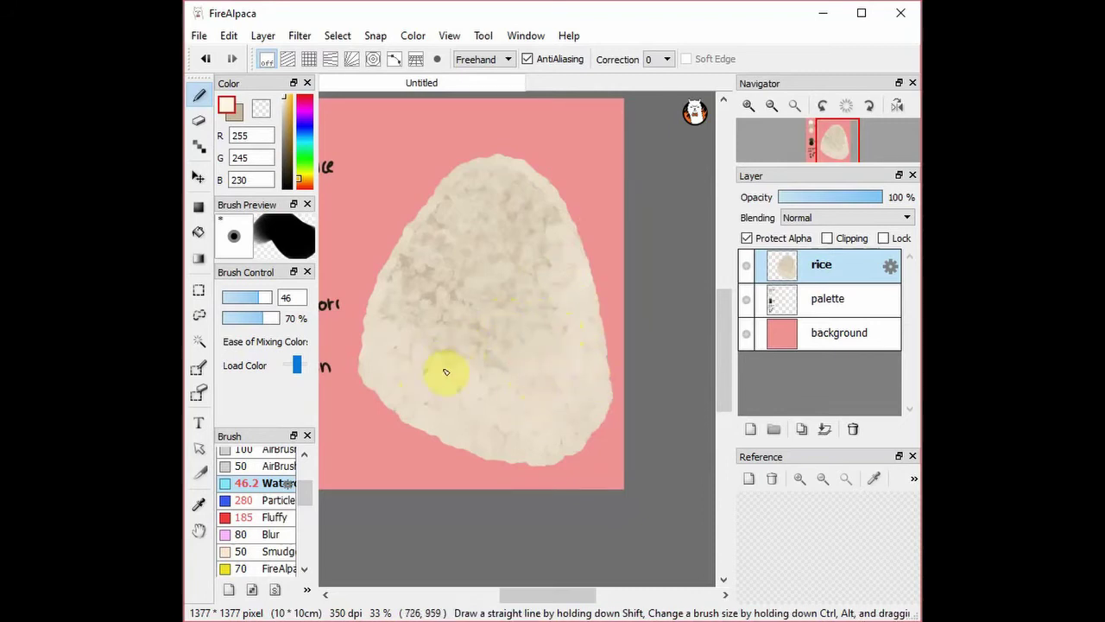
# Lighten the left side and middle of the rice ball's face with cream dabs.
pyautogui.moveTo(450, 336); pyautogui.dragTo(443, 357)
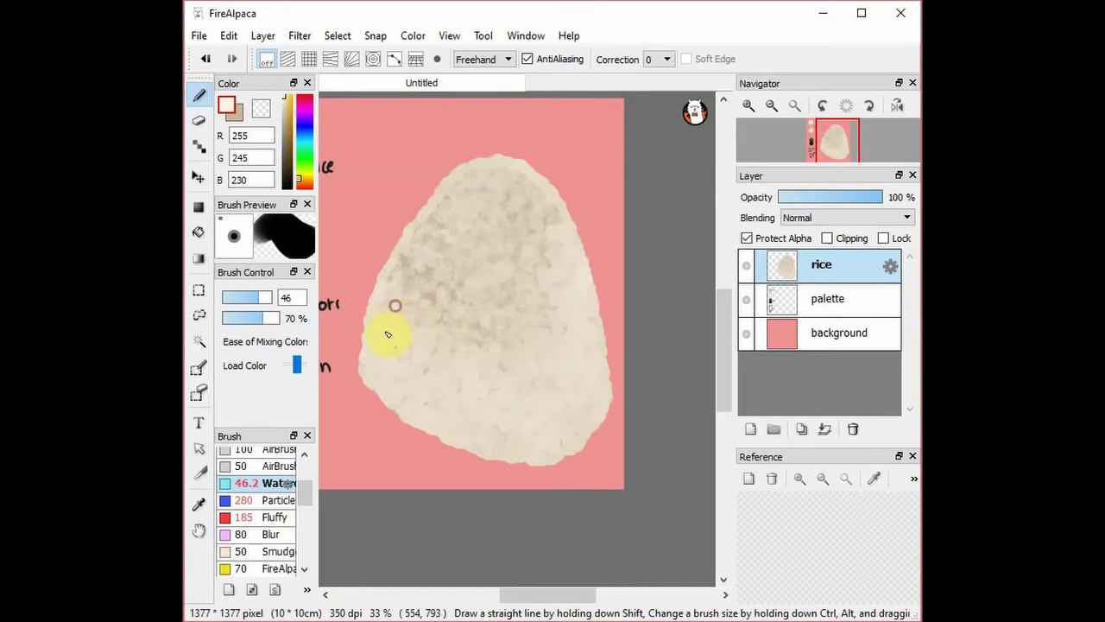
pyautogui.moveTo(397, 287)
pyautogui.mouseDown()
pyautogui.moveTo(397, 312)
pyautogui.moveTo(421, 305)
pyautogui.mouseUp()
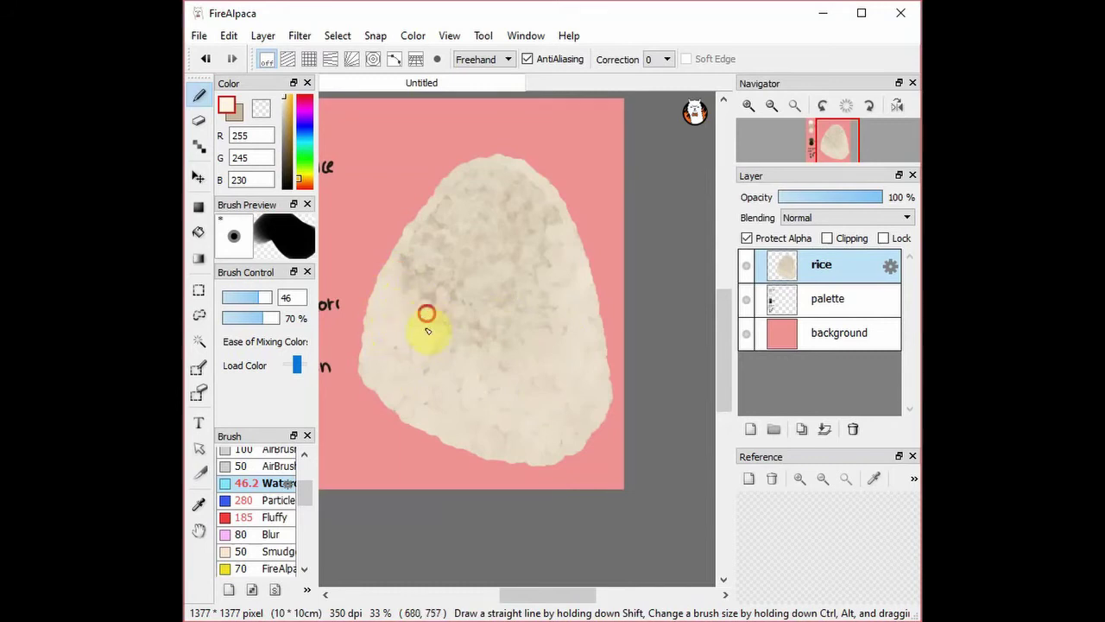
pyautogui.moveTo(415, 355); pyautogui.dragTo(426, 367)
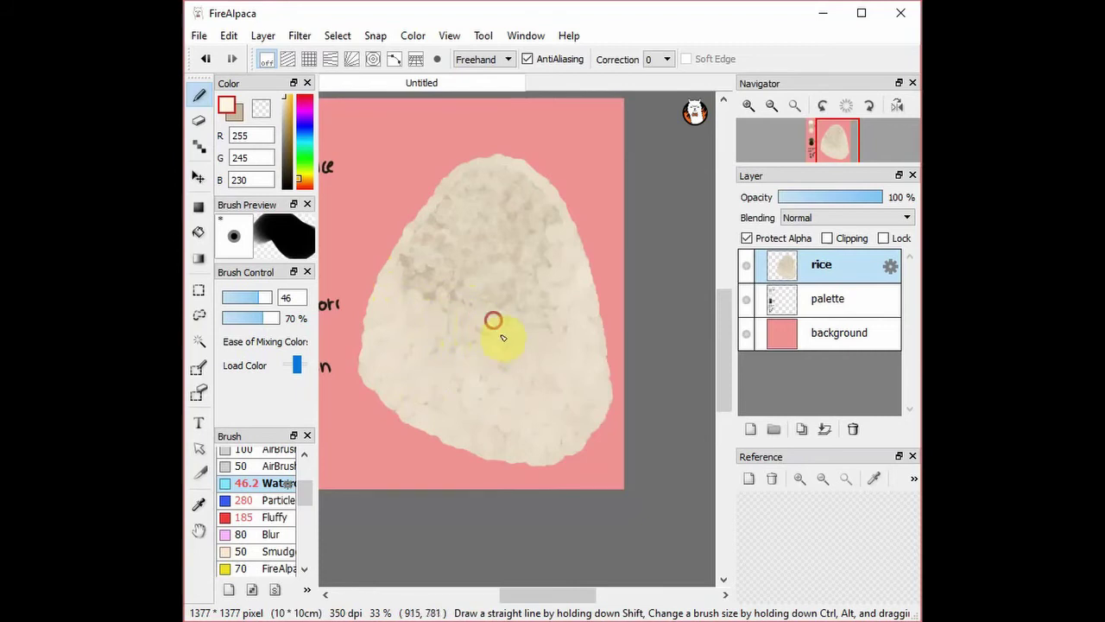
pyautogui.moveTo(500, 328)
pyautogui.mouseDown()
pyautogui.moveTo(537, 330)
pyautogui.moveTo(499, 336)
pyautogui.mouseUp()
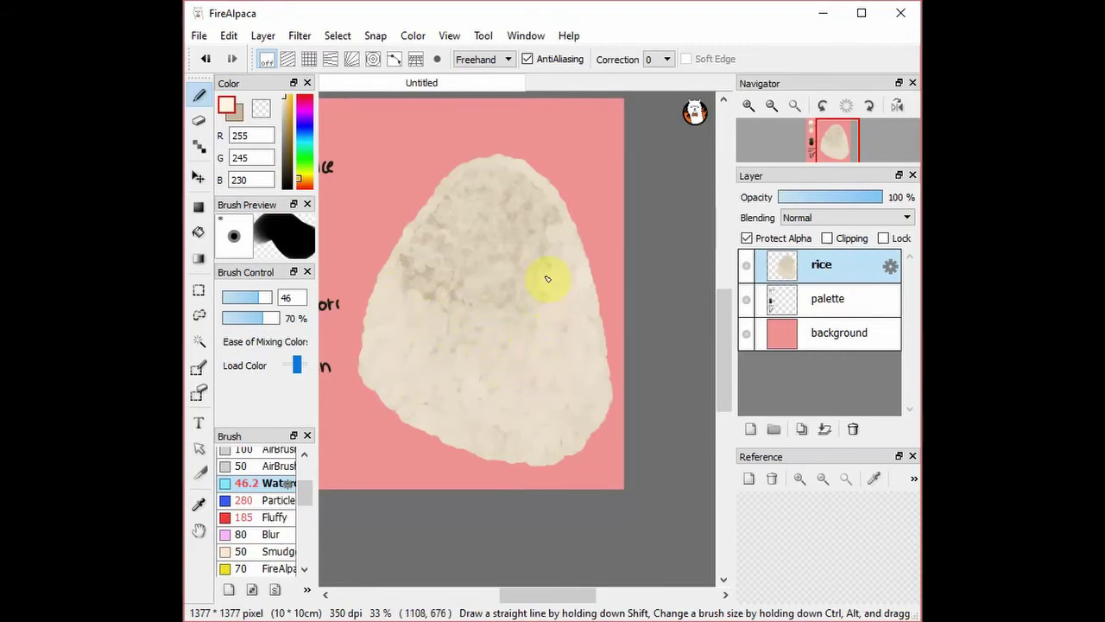
# Cover the remaining darker beige from the middle of the rice ball up to its rounded top with cream.
pyautogui.moveTo(499, 302)
pyautogui.mouseDown()
pyautogui.moveTo(457, 301)
pyautogui.moveTo(475, 308)
pyautogui.moveTo(460, 301)
pyautogui.moveTo(445, 327)
pyautogui.moveTo(435, 306)
pyautogui.moveTo(448, 355)
pyautogui.moveTo(450, 327)
pyautogui.moveTo(468, 318)
pyautogui.moveTo(429, 278)
pyautogui.moveTo(408, 275)
pyautogui.moveTo(429, 234)
pyautogui.moveTo(417, 230)
pyautogui.moveTo(448, 192)
pyautogui.moveTo(455, 219)
pyautogui.moveTo(436, 256)
pyautogui.moveTo(435, 222)
pyautogui.moveTo(364, 198)
pyautogui.moveTo(439, 279)
pyautogui.moveTo(428, 279)
pyautogui.moveTo(454, 249)
pyautogui.moveTo(462, 275)
pyautogui.moveTo(450, 292)
pyautogui.moveTo(441, 287)
pyautogui.moveTo(467, 304)
pyautogui.moveTo(468, 288)
pyautogui.moveTo(527, 301)
pyautogui.moveTo(535, 272)
pyautogui.moveTo(504, 282)
pyautogui.moveTo(546, 260)
pyautogui.mouseUp()
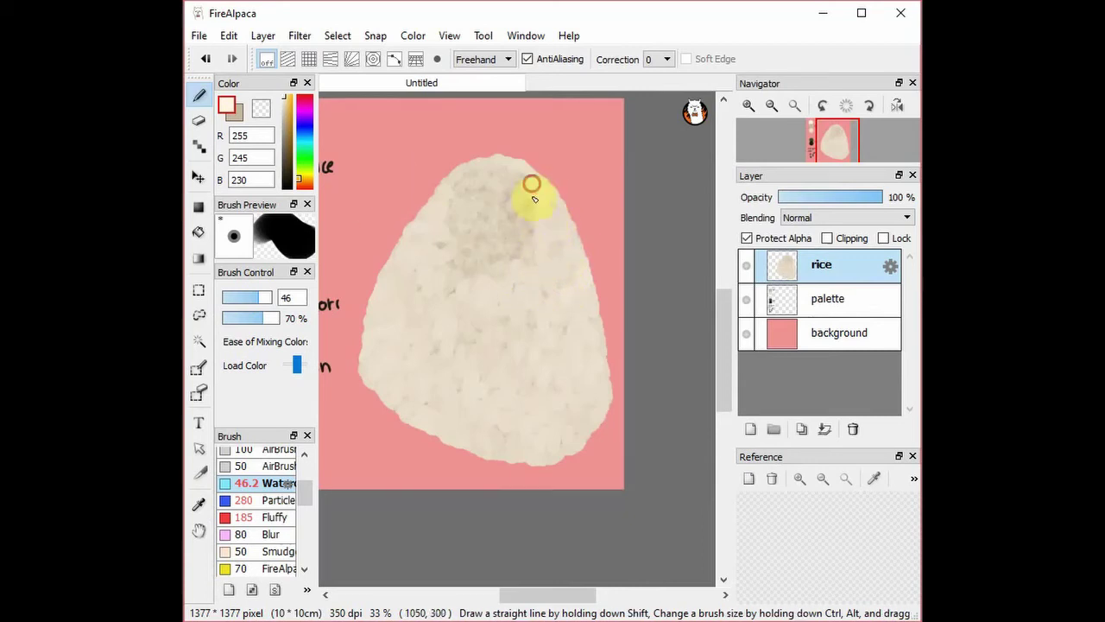
pyautogui.moveTo(531, 184)
pyautogui.mouseDown()
pyautogui.moveTo(534, 255)
pyautogui.moveTo(518, 250)
pyautogui.moveTo(504, 274)
pyautogui.moveTo(491, 258)
pyautogui.moveTo(454, 293)
pyautogui.moveTo(555, 357)
pyautogui.moveTo(474, 270)
pyautogui.mouseUp()
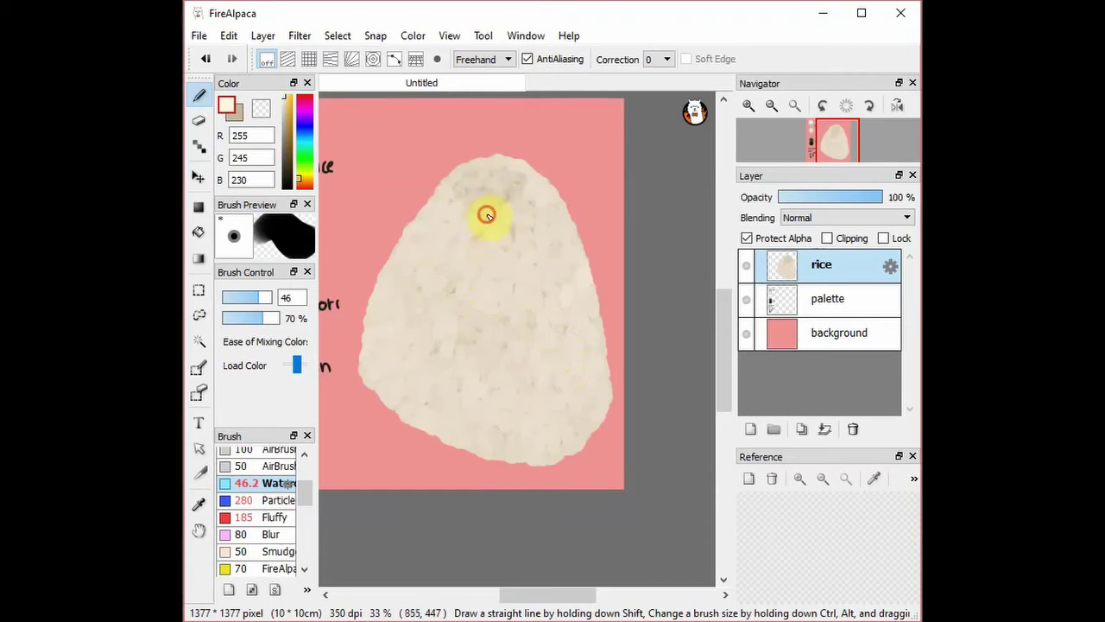
pyautogui.moveTo(479, 182)
pyautogui.mouseDown()
pyautogui.moveTo(489, 165)
pyautogui.moveTo(500, 170)
pyautogui.mouseUp()
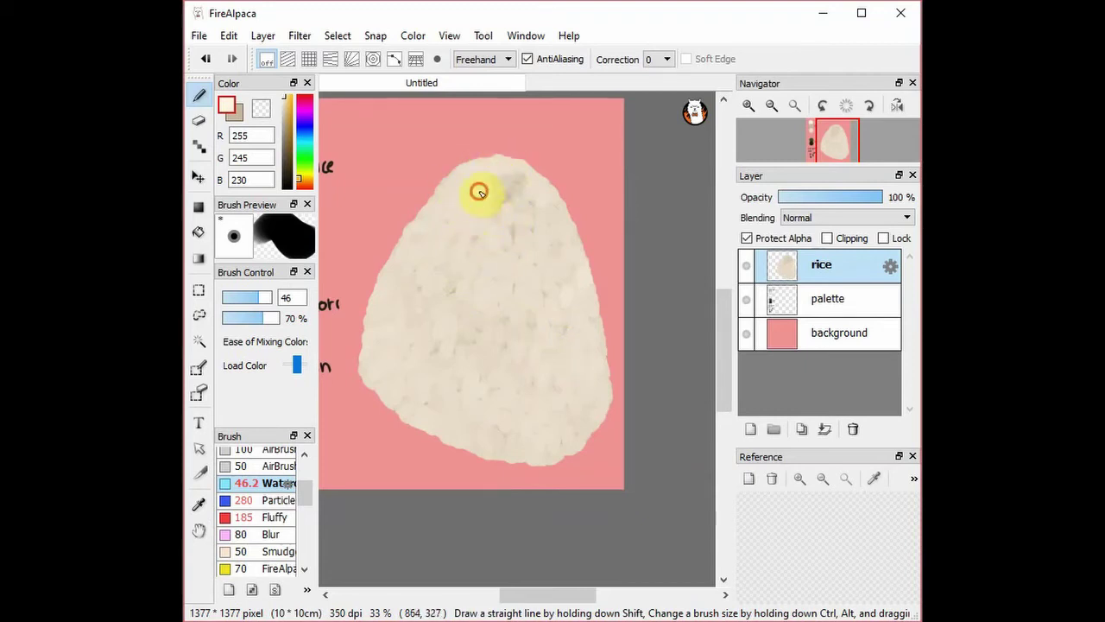
pyautogui.moveTo(482, 175)
pyautogui.mouseDown()
pyautogui.moveTo(513, 173)
pyautogui.moveTo(522, 198)
pyautogui.moveTo(514, 180)
pyautogui.mouseUp()
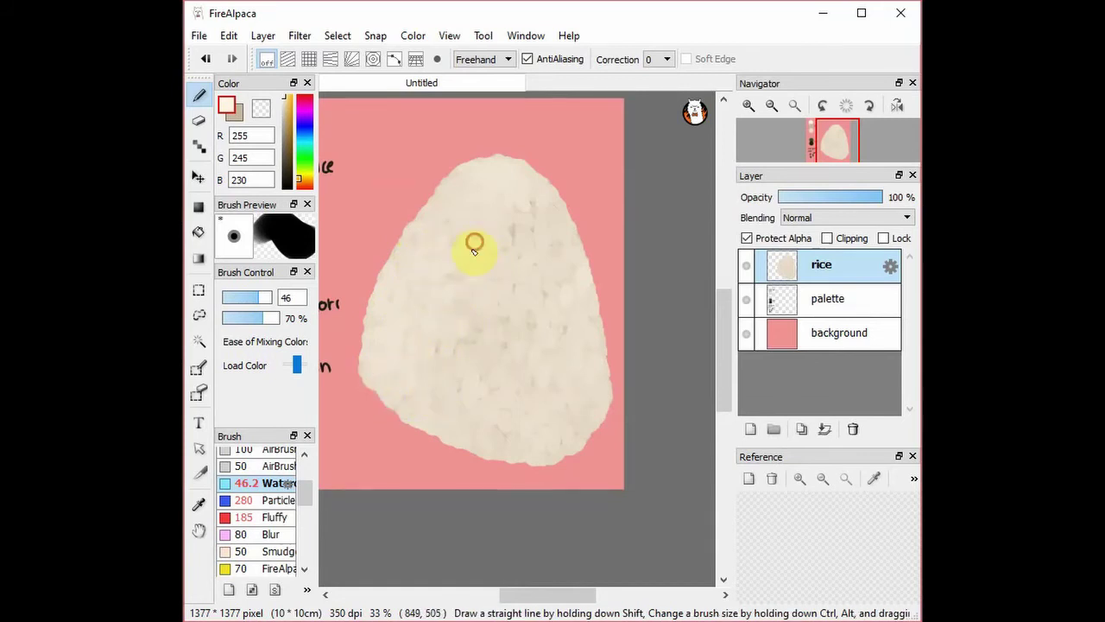
pyautogui.moveTo(461, 178); pyautogui.dragTo(430, 223)
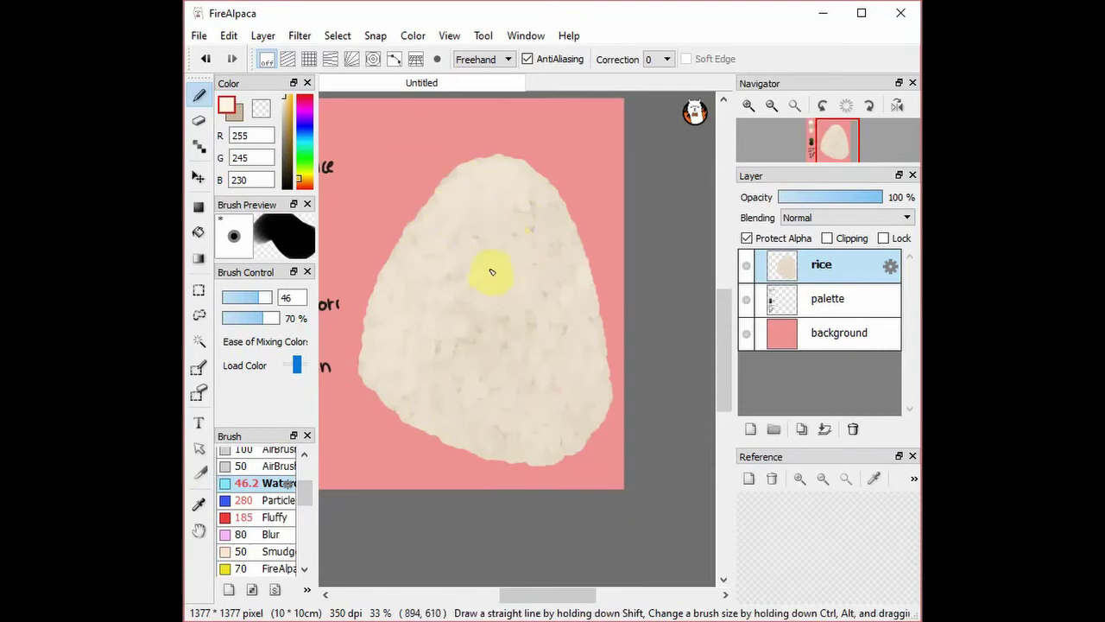
# Touch up the rice ball's lower-right face and upper-left edge with more cream.
pyautogui.moveTo(521, 327)
pyautogui.mouseDown()
pyautogui.moveTo(527, 318)
pyautogui.moveTo(506, 320)
pyautogui.moveTo(547, 370)
pyautogui.moveTo(526, 389)
pyautogui.moveTo(530, 402)
pyautogui.mouseUp()
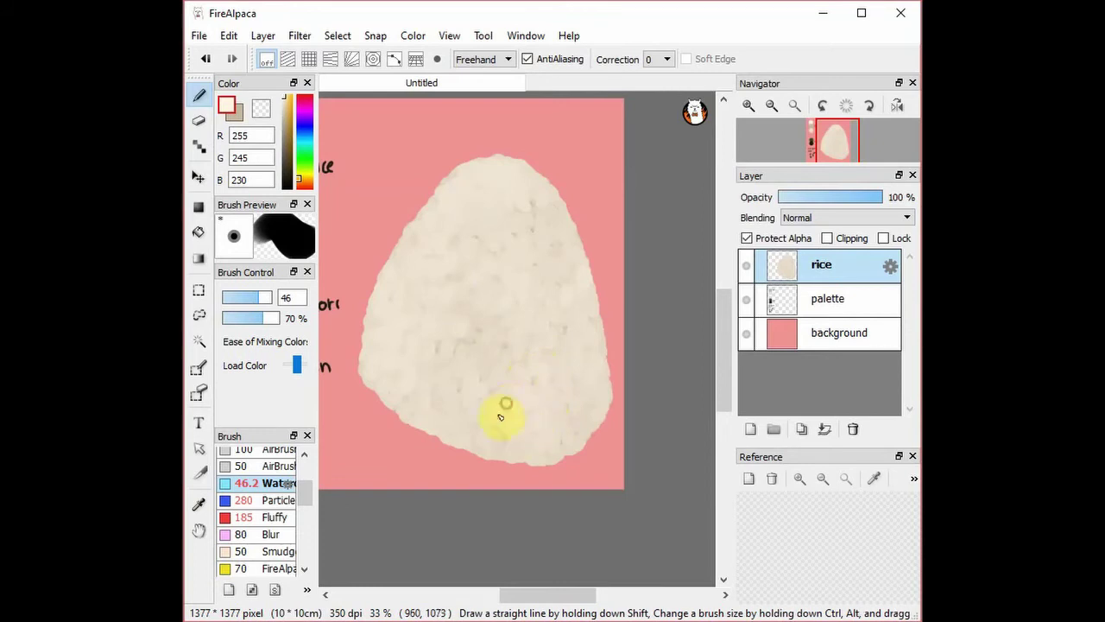
pyautogui.moveTo(522, 359); pyautogui.dragTo(529, 327)
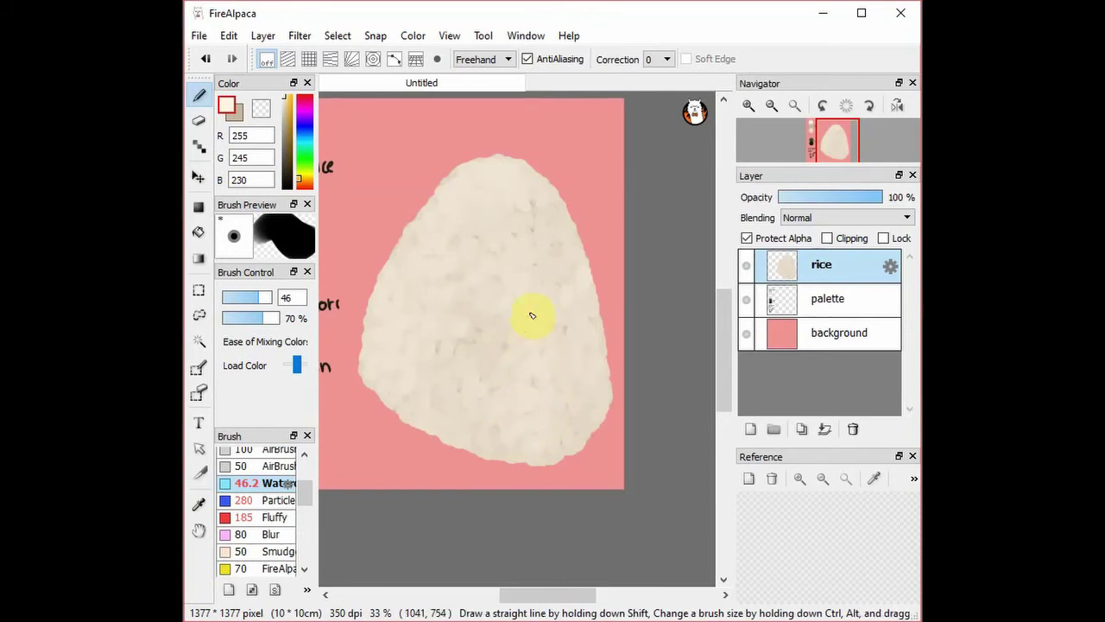
pyautogui.scroll(1, 535, 395)
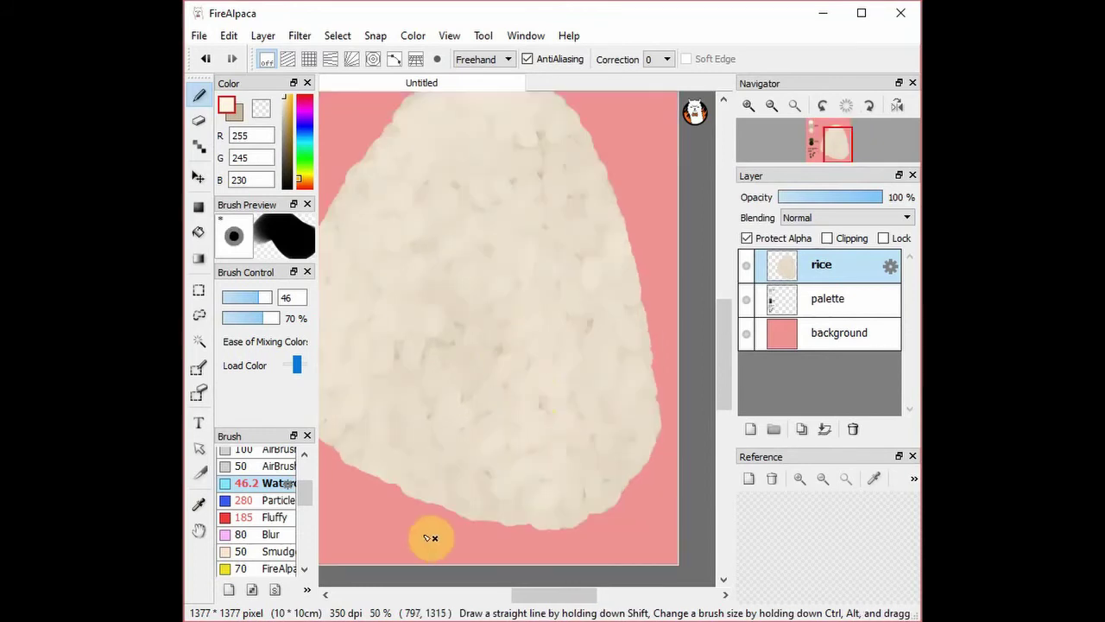
pyautogui.moveTo(531, 596); pyautogui.dragTo(509, 597)
pyautogui.moveTo(492, 138); pyautogui.dragTo(424, 270)
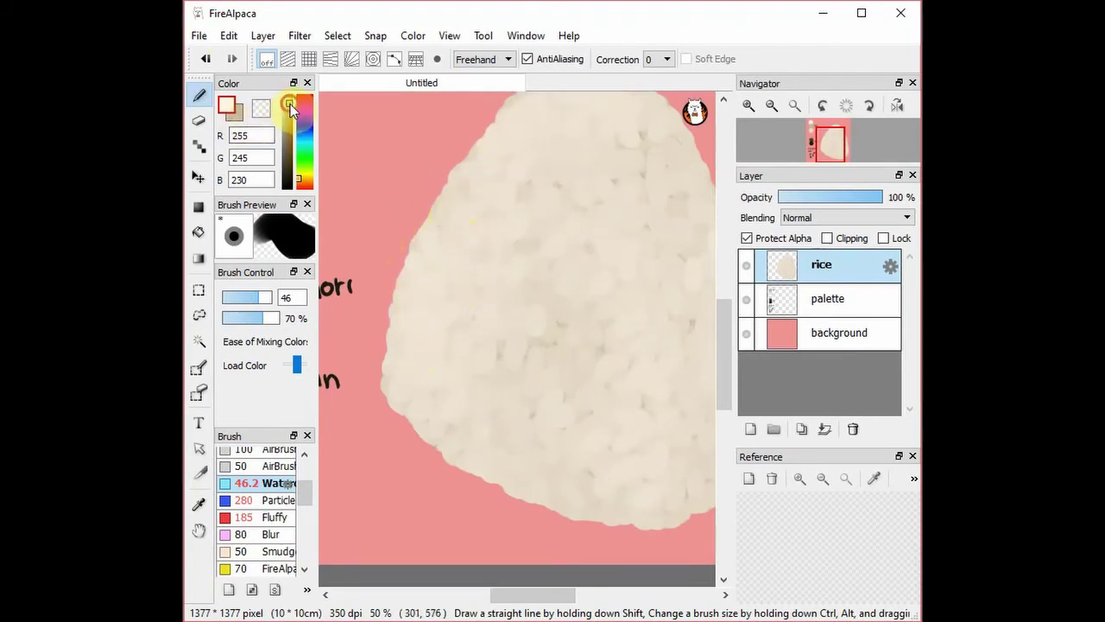
# Paint short white (RGB 255, 255, 255) grain highlights along the rice ball's left edge and top with the Pen brush at size 14.8.
pyautogui.scroll(3, 276, 483)
pyautogui.click(276, 455)
pyautogui.moveTo(255, 297); pyautogui.dragTo(235, 297)
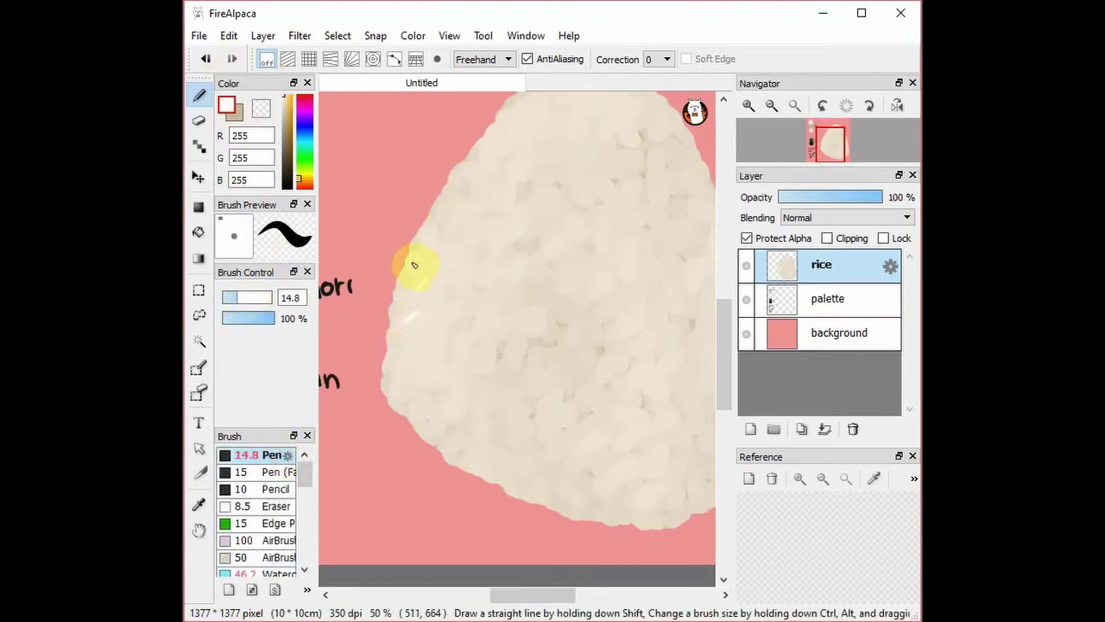
pyautogui.moveTo(420, 250); pyautogui.dragTo(428, 240)
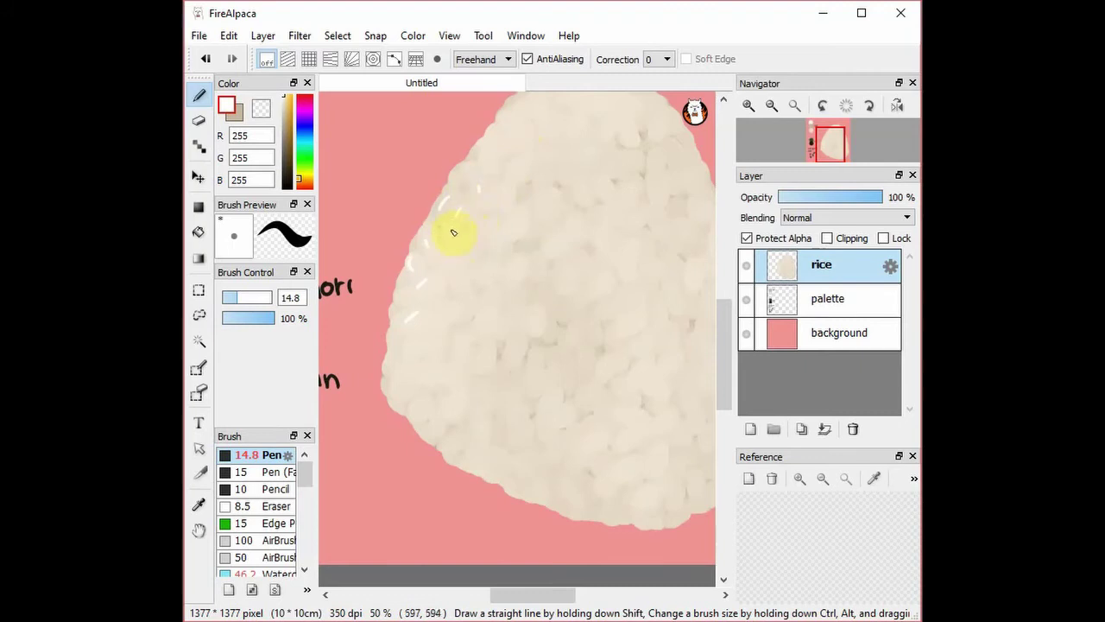
pyautogui.scroll(2, 538, 168)
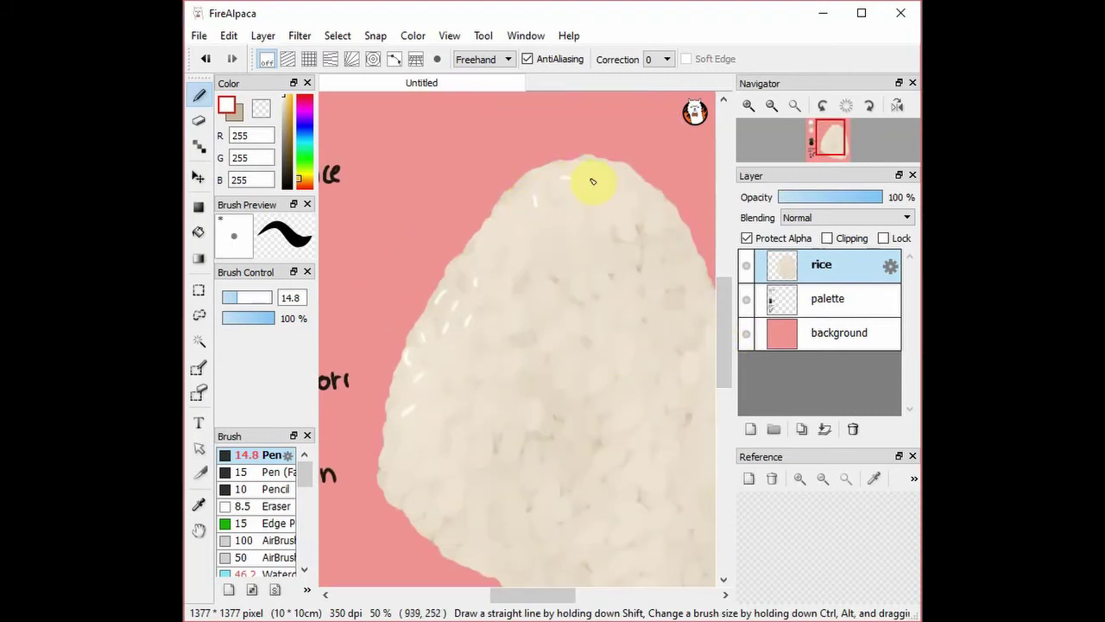
pyautogui.moveTo(606, 170)
pyautogui.mouseDown()
pyautogui.moveTo(617, 176)
pyautogui.moveTo(539, 174)
pyautogui.moveTo(561, 176)
pyautogui.mouseUp()
pyautogui.moveTo(512, 201); pyautogui.dragTo(508, 210)
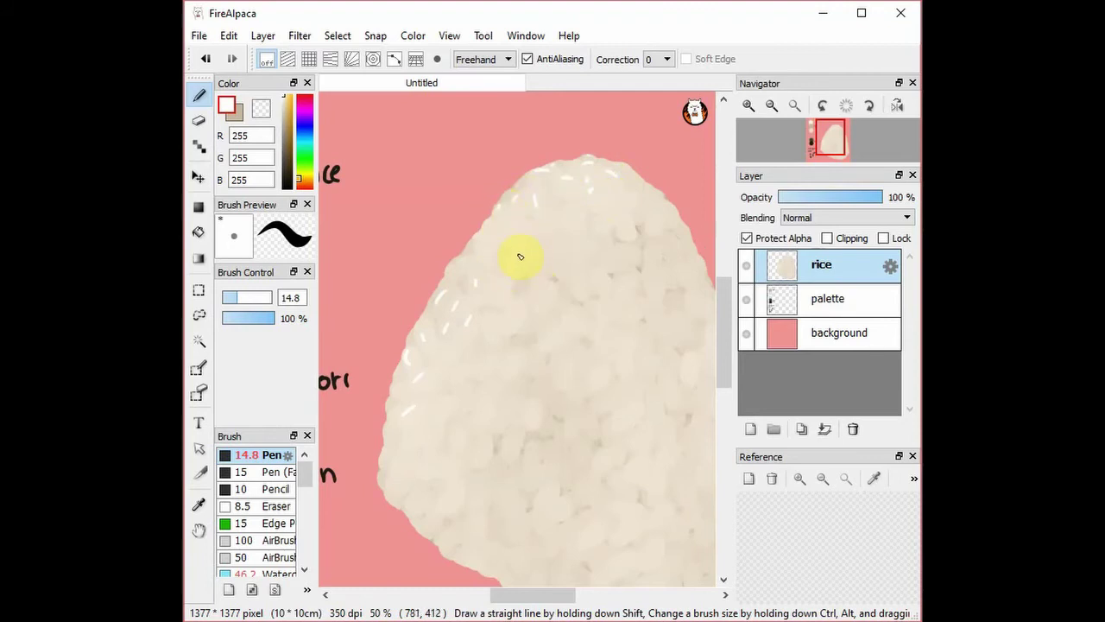
# Add short white grain highlights to the right-centre of the rice ball's face and just below its top.
pyautogui.hscroll(2, 496, 448)
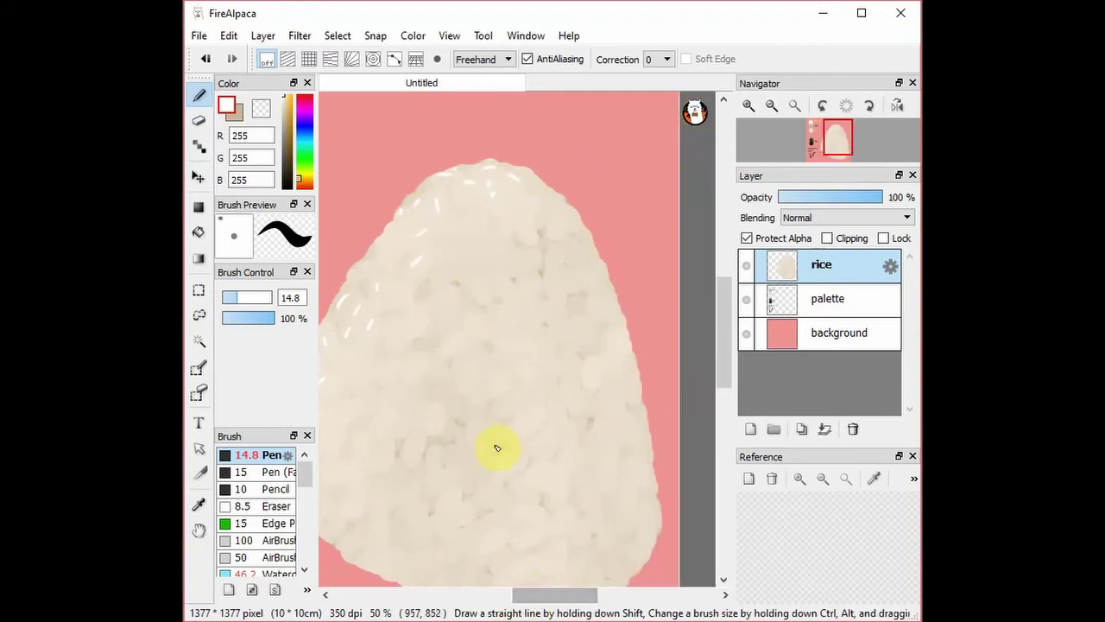
pyautogui.moveTo(532, 416); pyautogui.dragTo(518, 429)
pyautogui.moveTo(521, 366); pyautogui.dragTo(528, 375)
pyautogui.moveTo(502, 342); pyautogui.dragTo(507, 350)
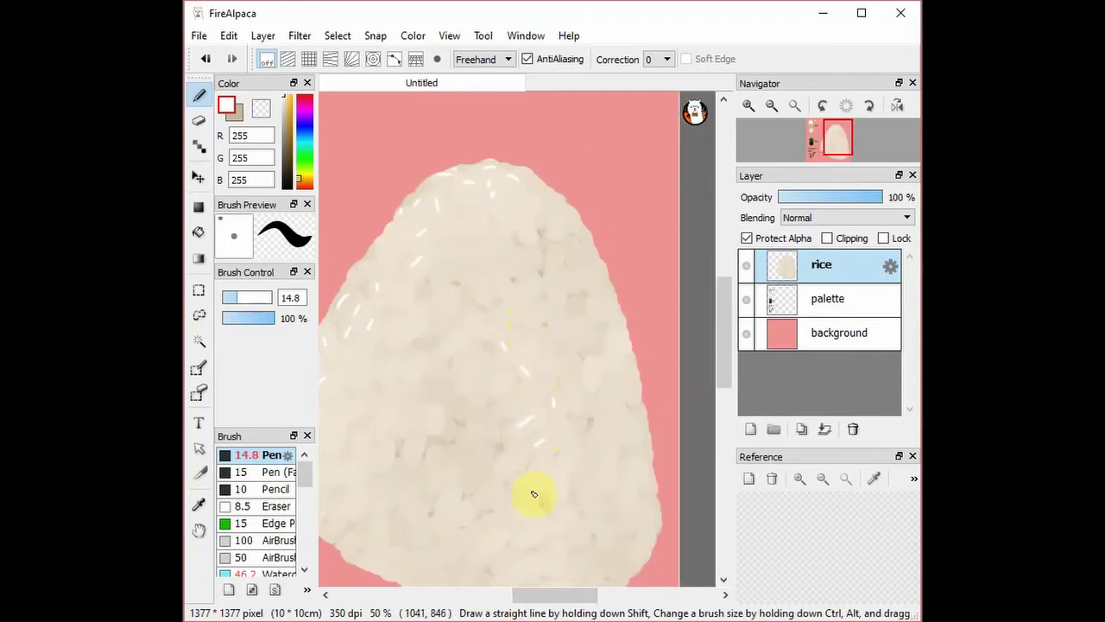
pyautogui.moveTo(513, 459)
pyautogui.mouseDown()
pyautogui.moveTo(502, 466)
pyautogui.moveTo(541, 474)
pyautogui.mouseUp()
pyautogui.moveTo(491, 424); pyautogui.dragTo(494, 433)
pyautogui.moveTo(514, 404); pyautogui.dragTo(505, 410)
pyautogui.moveTo(530, 288); pyautogui.dragTo(526, 296)
pyautogui.moveTo(530, 598); pyautogui.dragTo(517, 598)
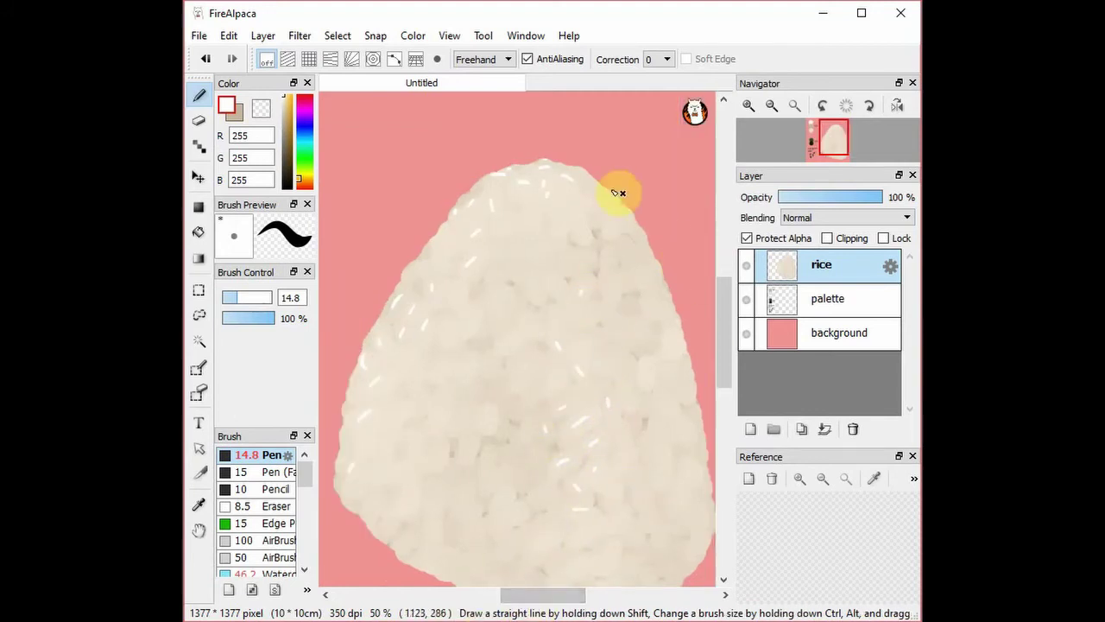
pyautogui.click(529, 223)
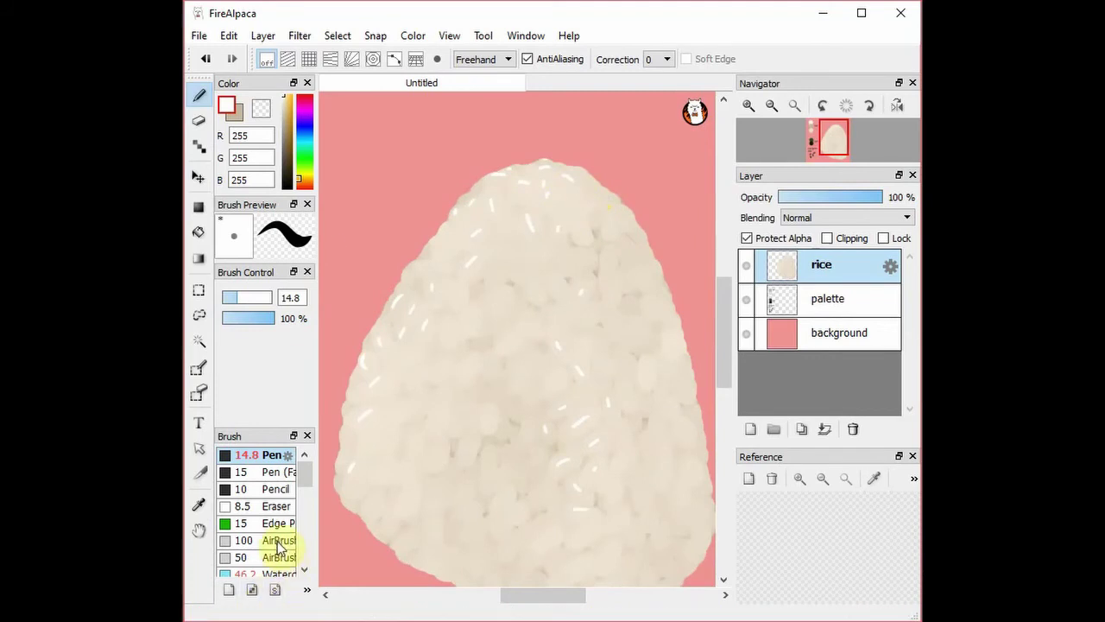
# Soften the white highlights along the rice ball's left edge and top into grains with the Watercolor brush at size 25.
pyautogui.scroll(-2, 304, 504)
pyautogui.click(281, 504)
pyautogui.moveTo(255, 292); pyautogui.dragTo(247, 298)
pyautogui.moveTo(365, 382); pyautogui.dragTo(373, 366)
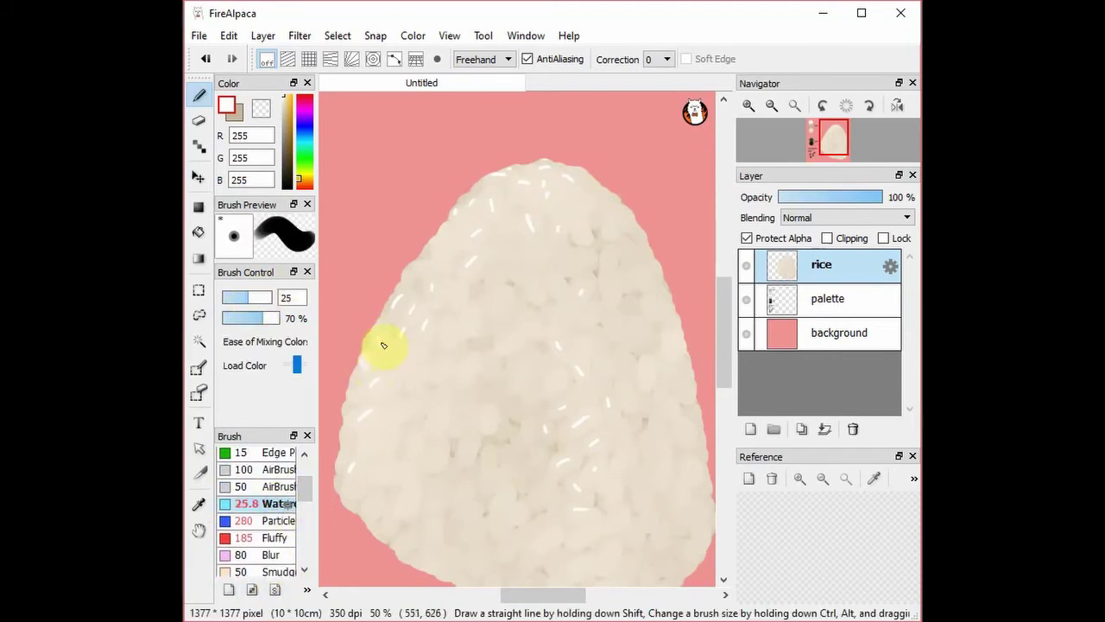
pyautogui.moveTo(421, 307); pyautogui.dragTo(442, 296)
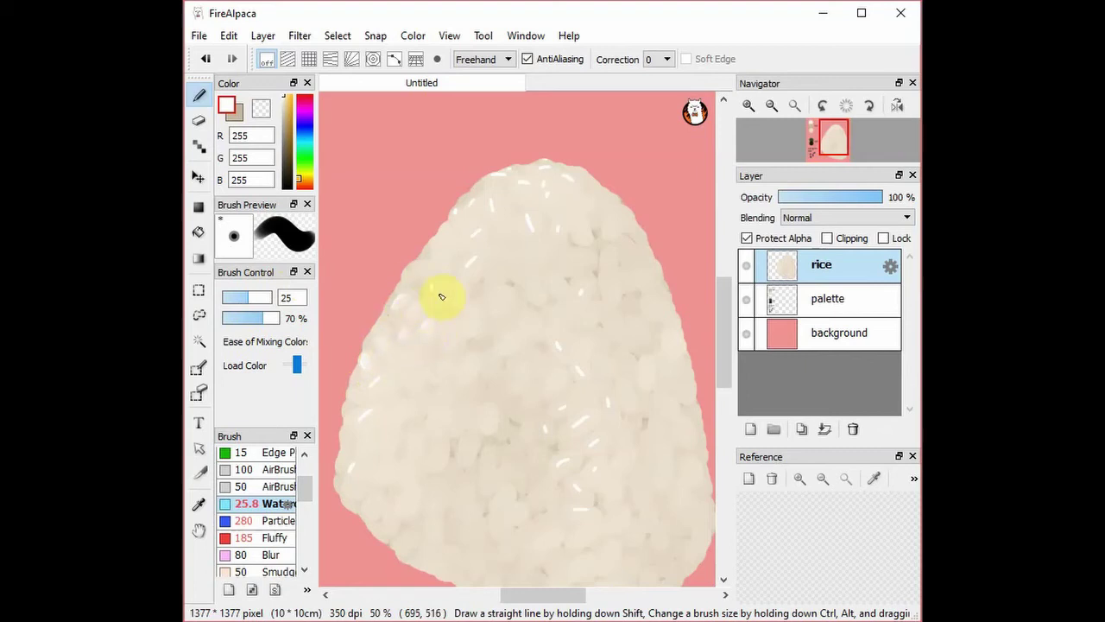
pyautogui.moveTo(474, 242)
pyautogui.mouseDown()
pyautogui.moveTo(463, 207)
pyautogui.moveTo(458, 225)
pyautogui.moveTo(510, 191)
pyautogui.moveTo(495, 176)
pyautogui.moveTo(532, 187)
pyautogui.moveTo(529, 197)
pyautogui.moveTo(513, 172)
pyautogui.moveTo(565, 179)
pyautogui.mouseUp()
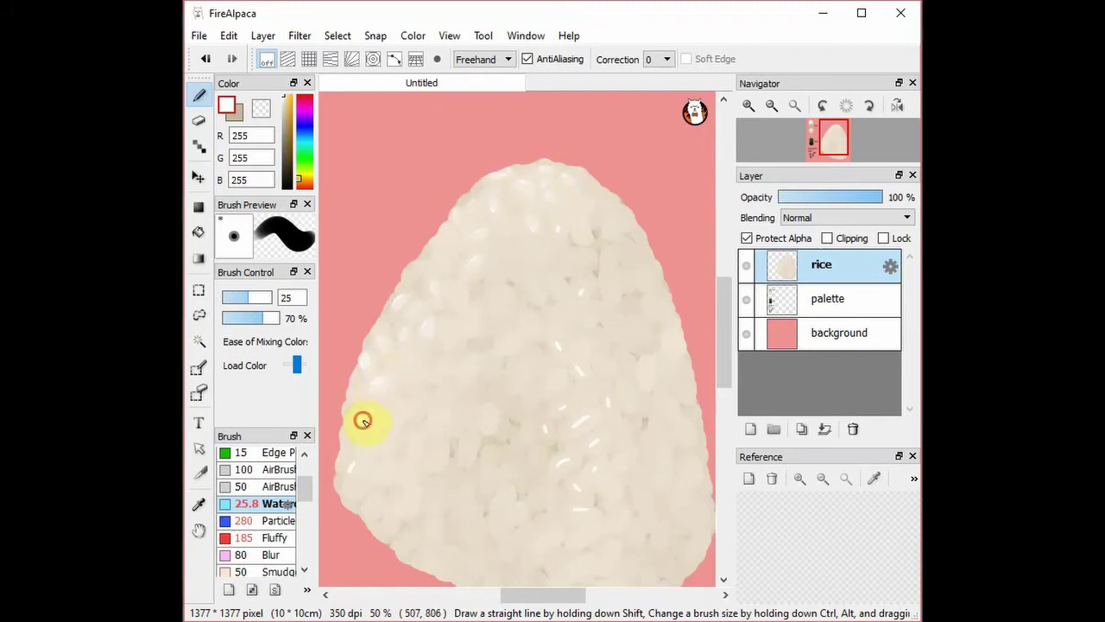
# Blend the white highlights on the upper-middle face of the rice ball into soft grains.
pyautogui.moveTo(562, 347)
pyautogui.mouseDown()
pyautogui.moveTo(589, 288)
pyautogui.moveTo(560, 240)
pyautogui.mouseUp()
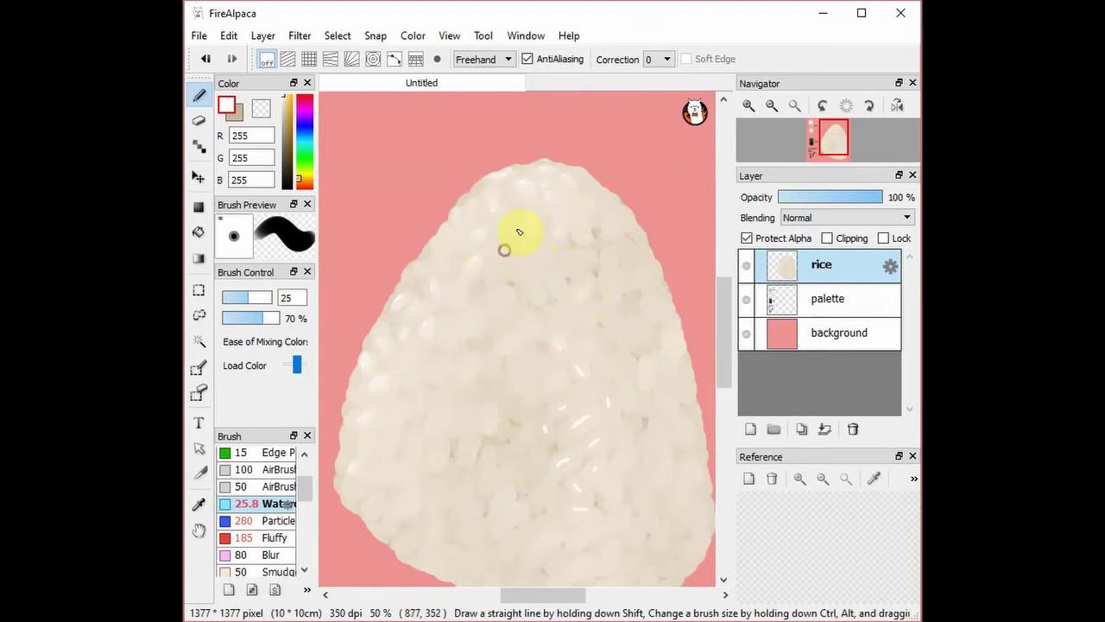
pyautogui.moveTo(437, 257); pyautogui.dragTo(457, 270)
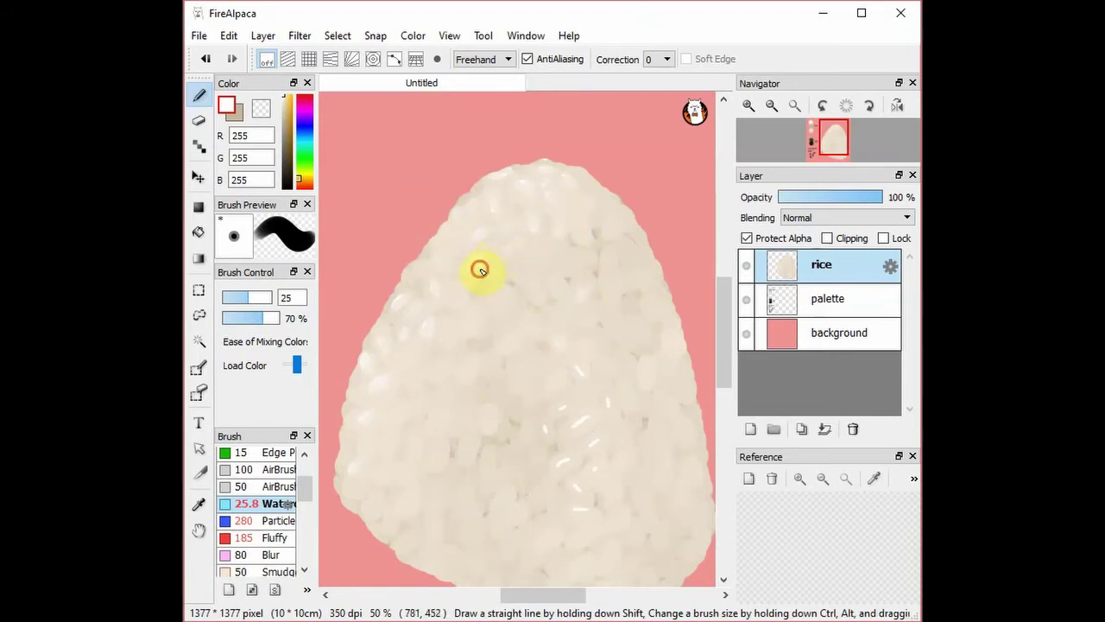
pyautogui.moveTo(579, 222); pyautogui.dragTo(588, 239)
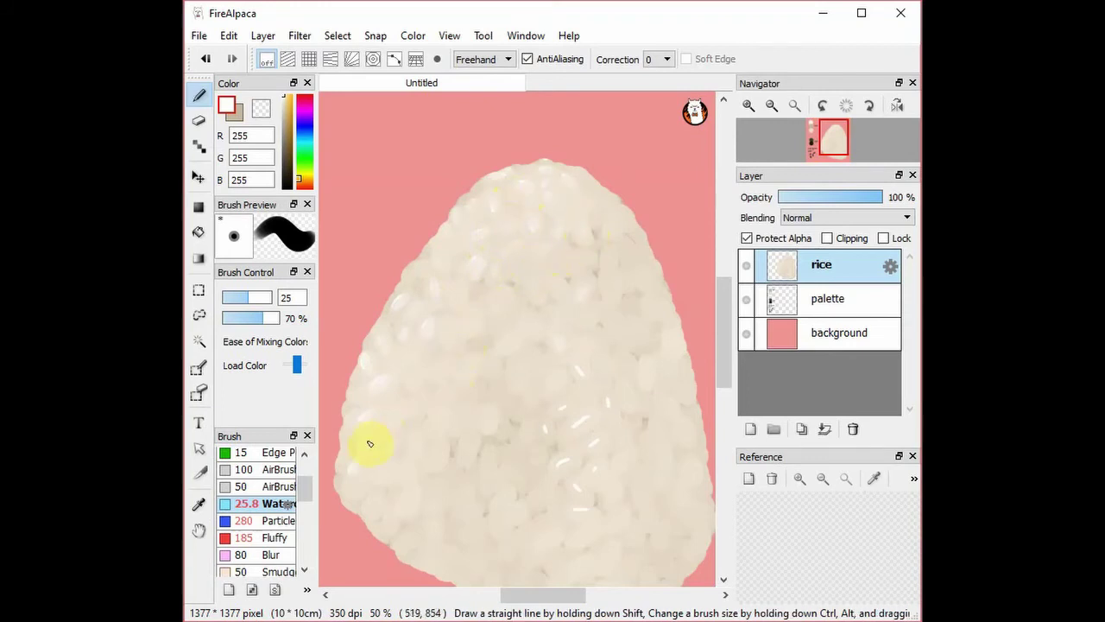
# Blend the remaining white highlights along the rice ball's left edge and upper face into soft grains.
pyautogui.moveTo(341, 437); pyautogui.dragTo(367, 380)
pyautogui.click(381, 325)
pyautogui.moveTo(381, 326); pyautogui.dragTo(448, 258)
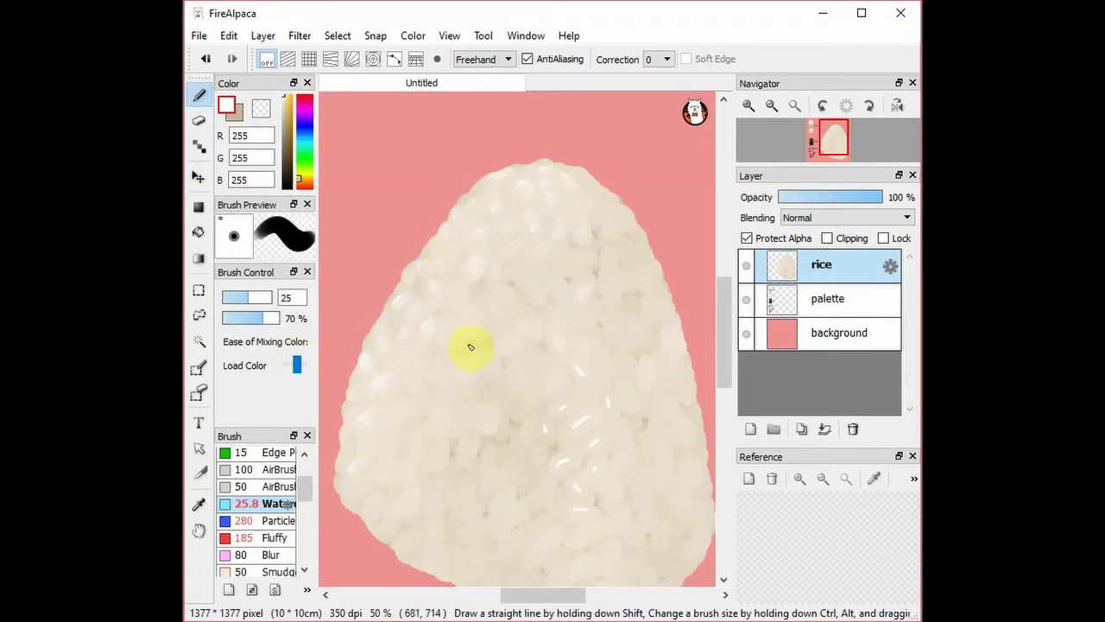
pyautogui.click(611, 253)
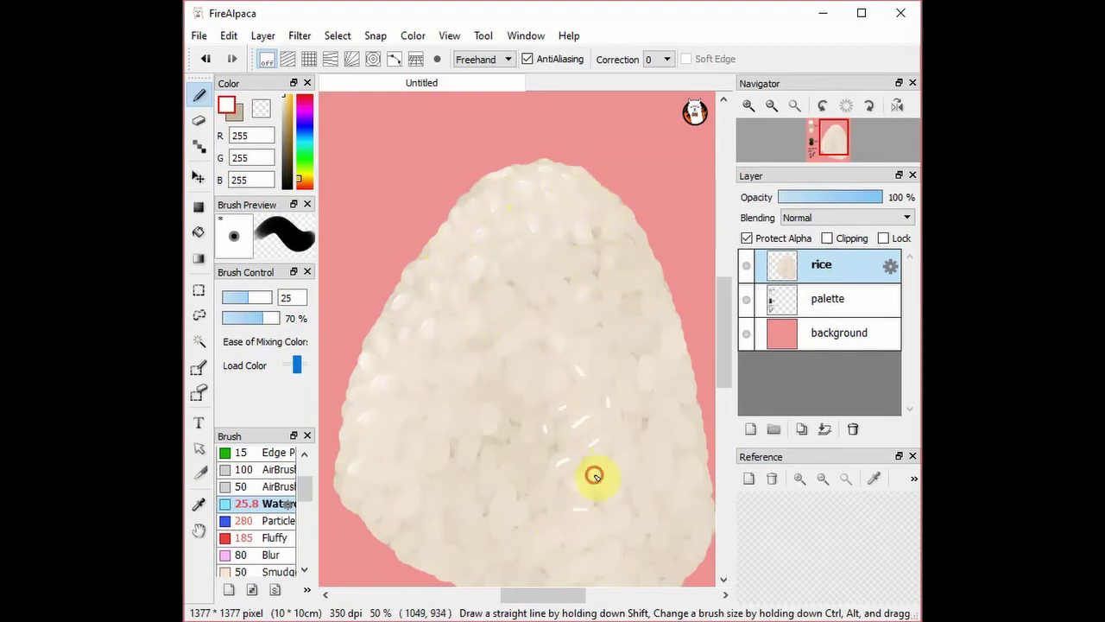
# Soften the short white highlights at the right-centre of the rice ball's face into rounded grains.
pyautogui.moveTo(613, 401); pyautogui.dragTo(609, 408)
pyautogui.moveTo(574, 429)
pyautogui.mouseDown()
pyautogui.moveTo(588, 418)
pyautogui.moveTo(566, 405)
pyautogui.mouseUp()
pyautogui.moveTo(576, 366); pyautogui.dragTo(583, 375)
pyautogui.moveTo(546, 425); pyautogui.dragTo(568, 458)
pyautogui.moveTo(590, 397); pyautogui.dragTo(591, 398)
pyautogui.click(576, 509)
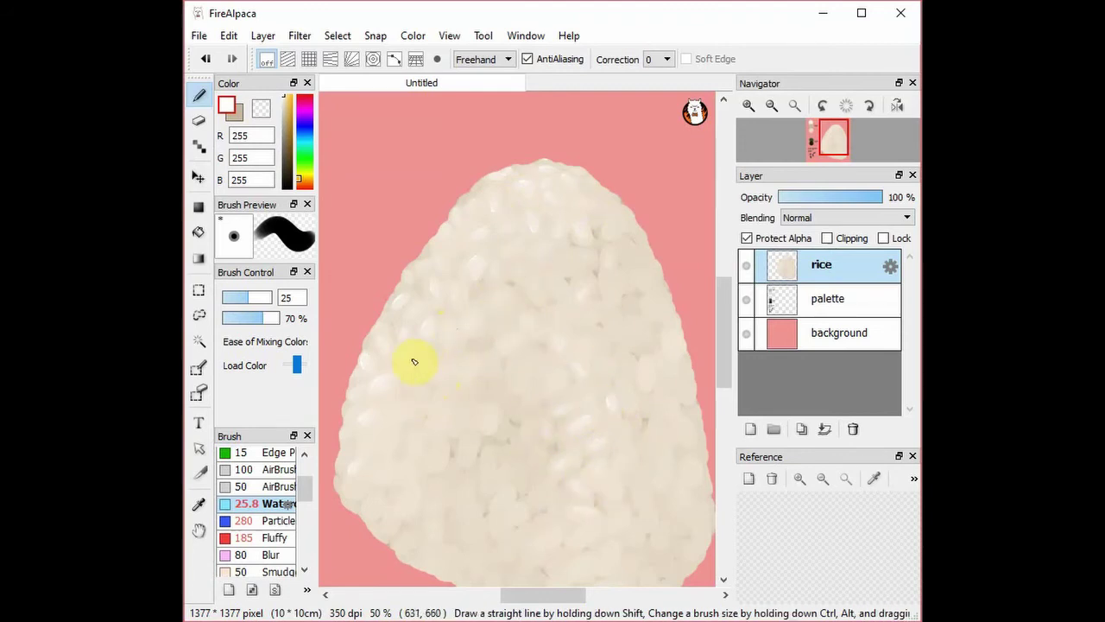
# Touch up the highlighted grains near the rice ball's lower-left edge and on its right side.
pyautogui.click(377, 473)
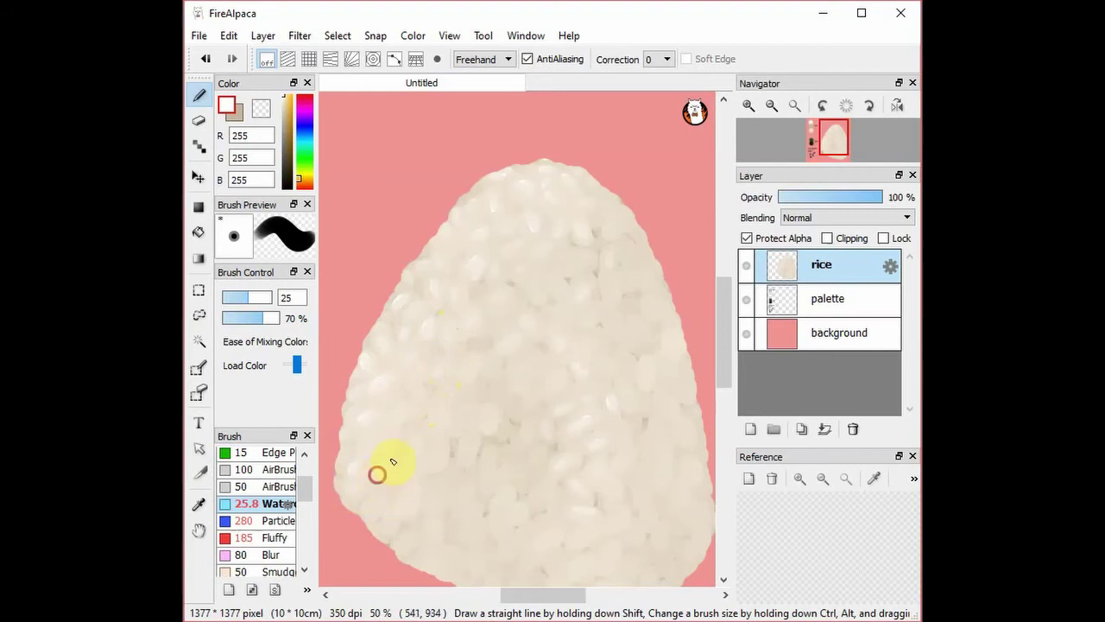
pyautogui.click(363, 448)
pyautogui.scroll(-3, 597, 253)
pyautogui.click(645, 295)
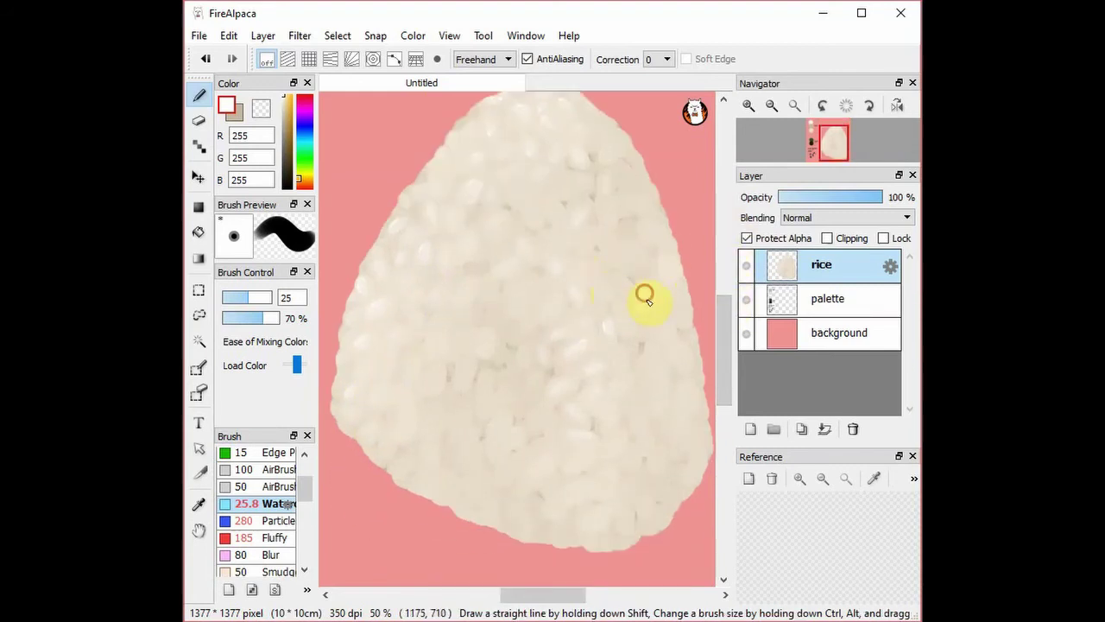
# Set the Watercolor brush to size 32 and sample the lightest rice colour (RGB 255, 245, 230) from the palette.
pyautogui.moveTo(506, 596); pyautogui.dragTo(473, 597)
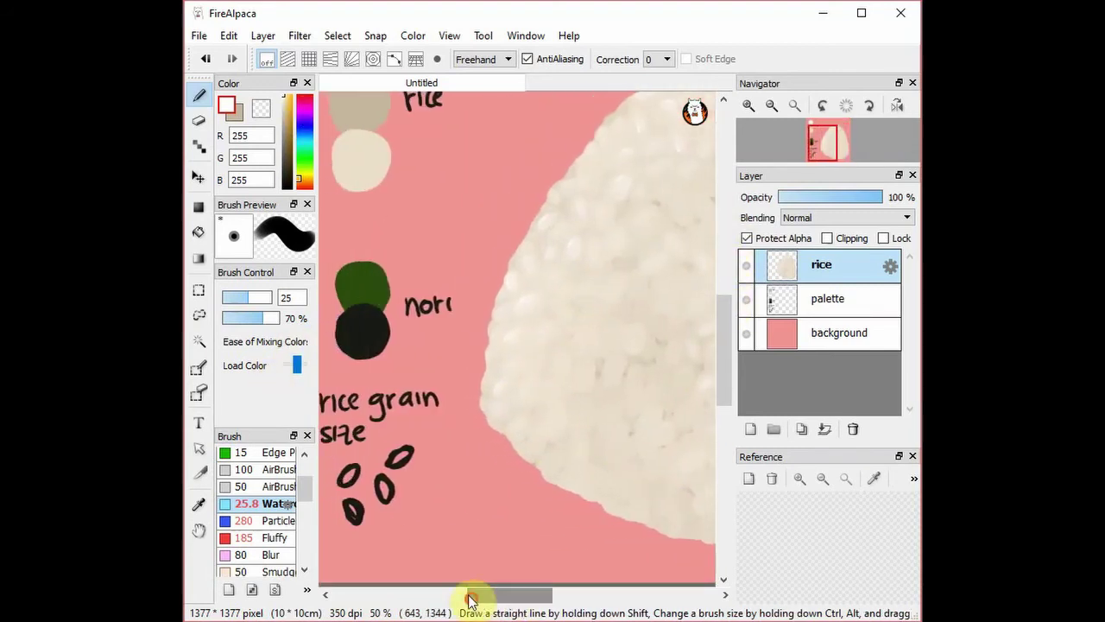
pyautogui.press('i')
pyautogui.click(377, 147)
pyautogui.moveTo(247, 298); pyautogui.dragTo(253, 299)
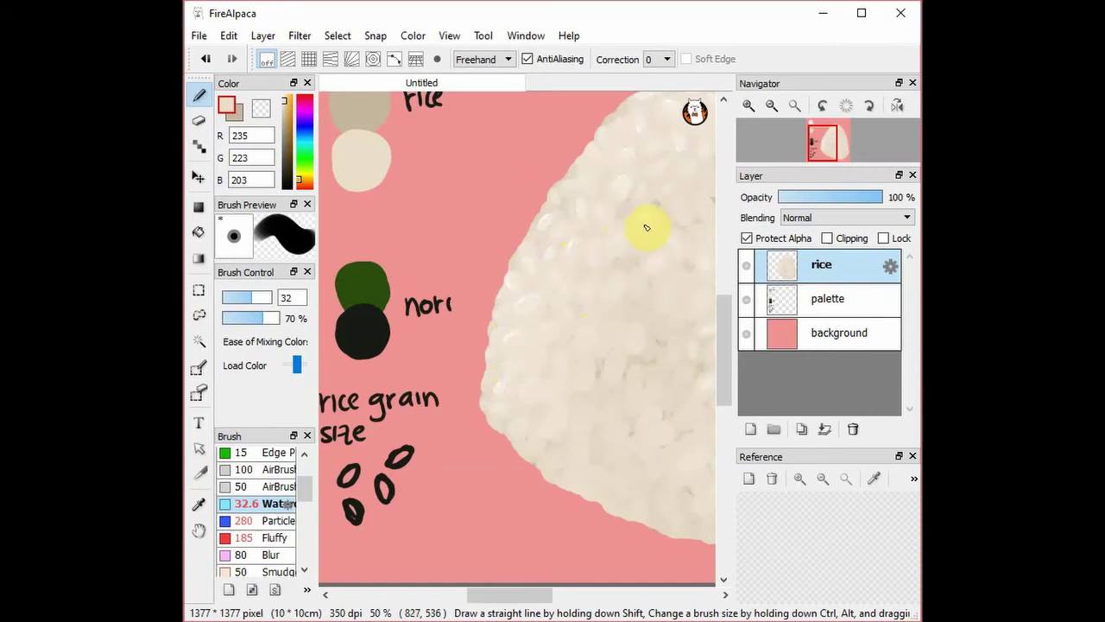
pyautogui.scroll(4, 727, 298)
pyautogui.press('ctrl')
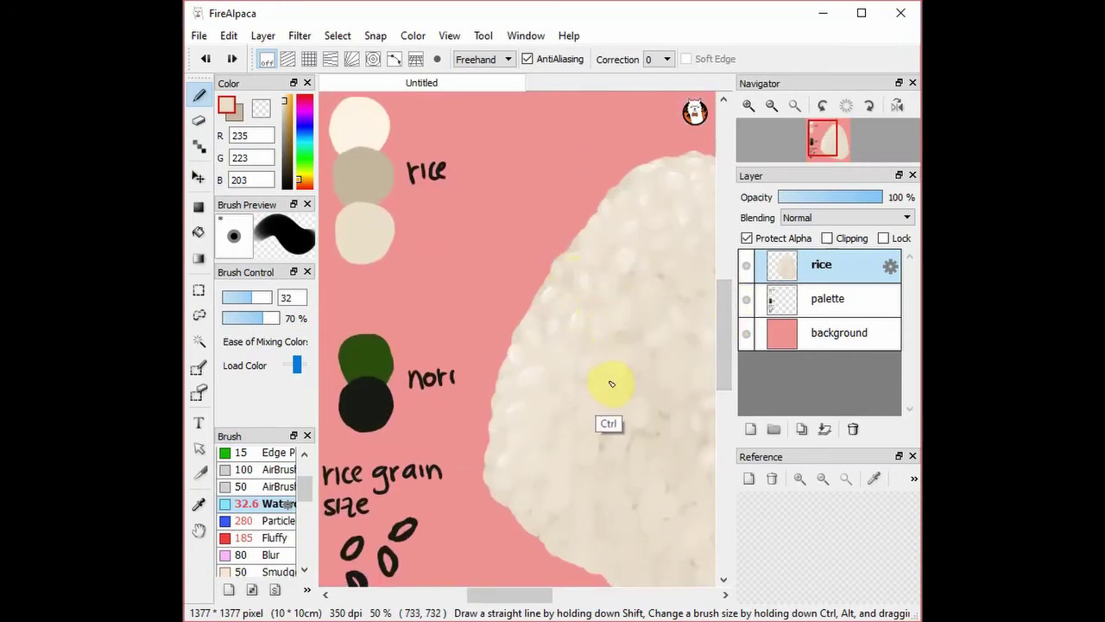
pyautogui.keyDown('ctrl'); pyautogui.click(358, 119); pyautogui.keyUp('ctrl')
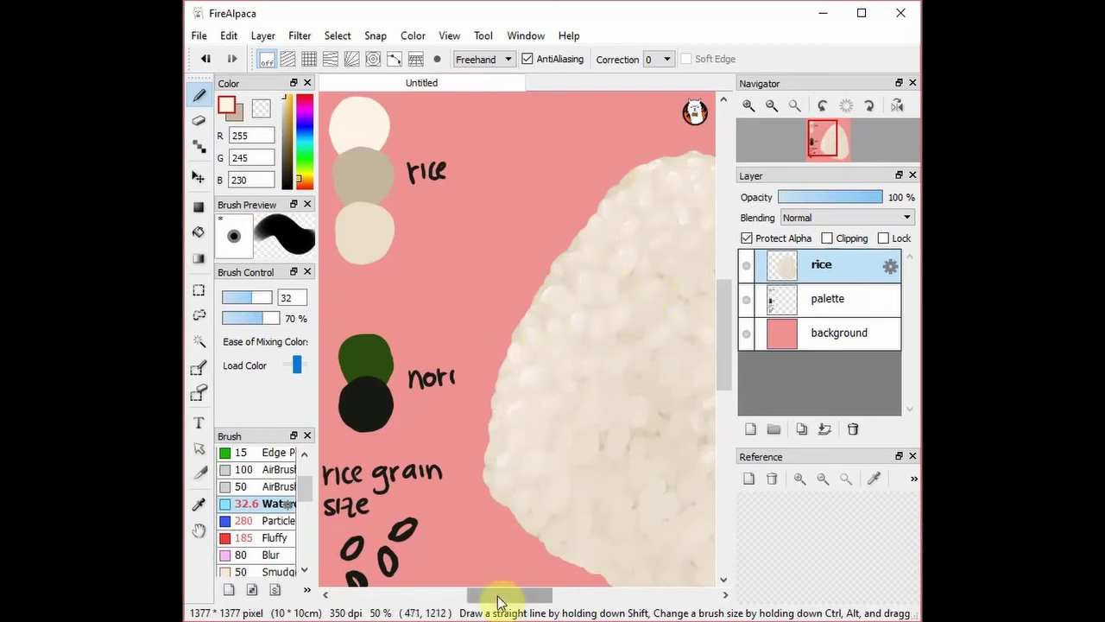
# Paint soft cream grains over the rice ball's upper face, centre and right side with the Watercolor brush.
pyautogui.moveTo(493, 595); pyautogui.dragTo(514, 595)
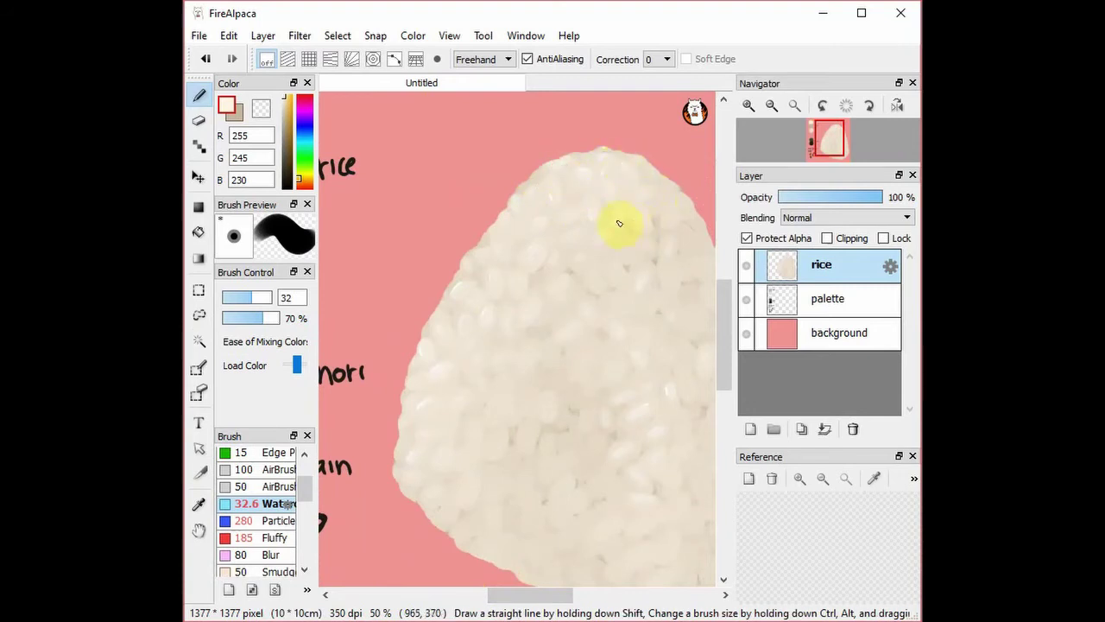
pyautogui.moveTo(521, 595); pyautogui.dragTo(541, 595)
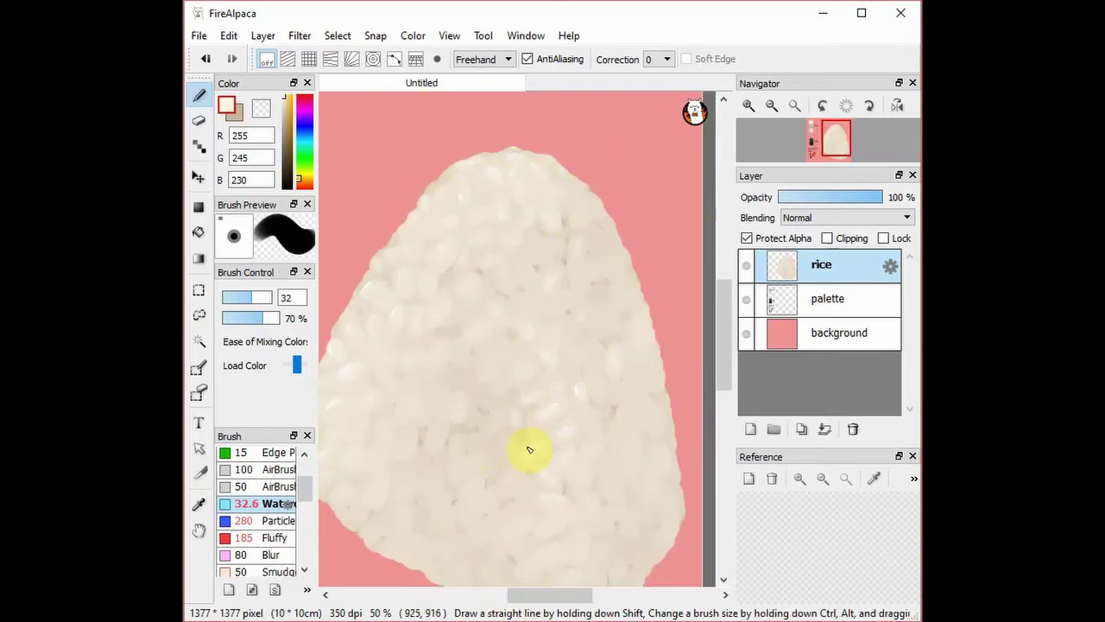
pyautogui.moveTo(542, 424); pyautogui.dragTo(552, 410)
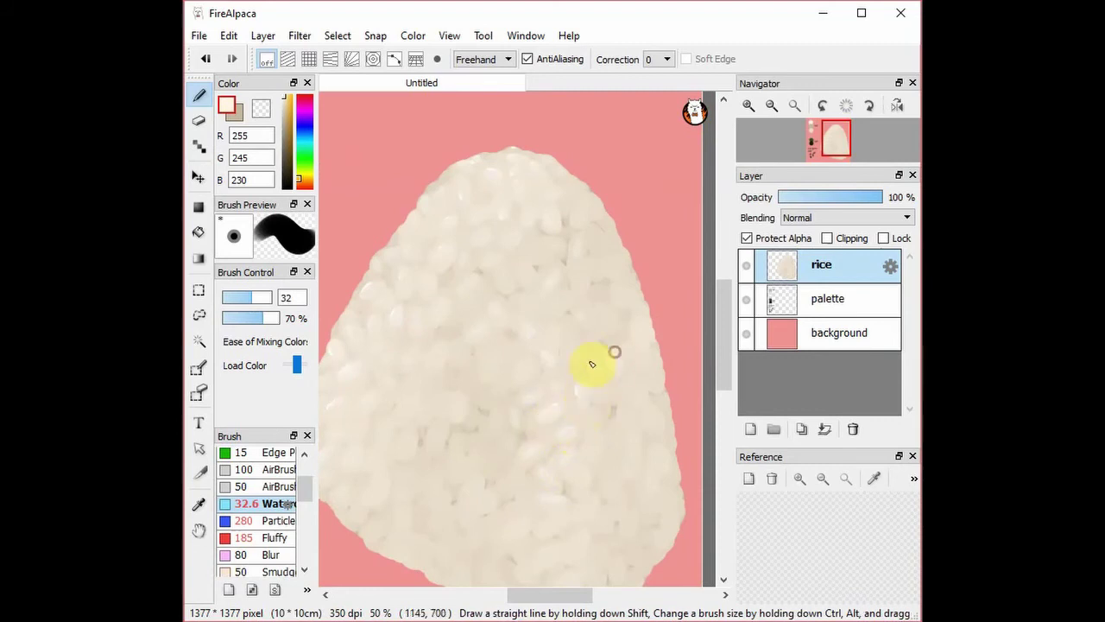
pyautogui.moveTo(548, 292)
pyautogui.mouseDown()
pyautogui.moveTo(582, 239)
pyautogui.moveTo(578, 272)
pyautogui.mouseUp()
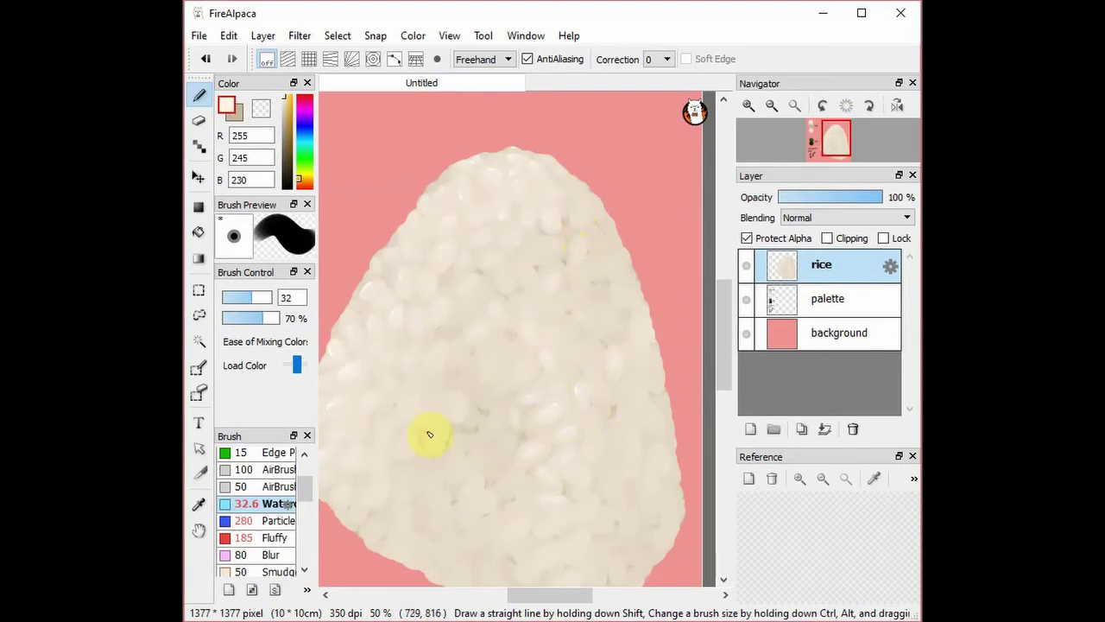
pyautogui.moveTo(544, 500); pyautogui.dragTo(544, 479)
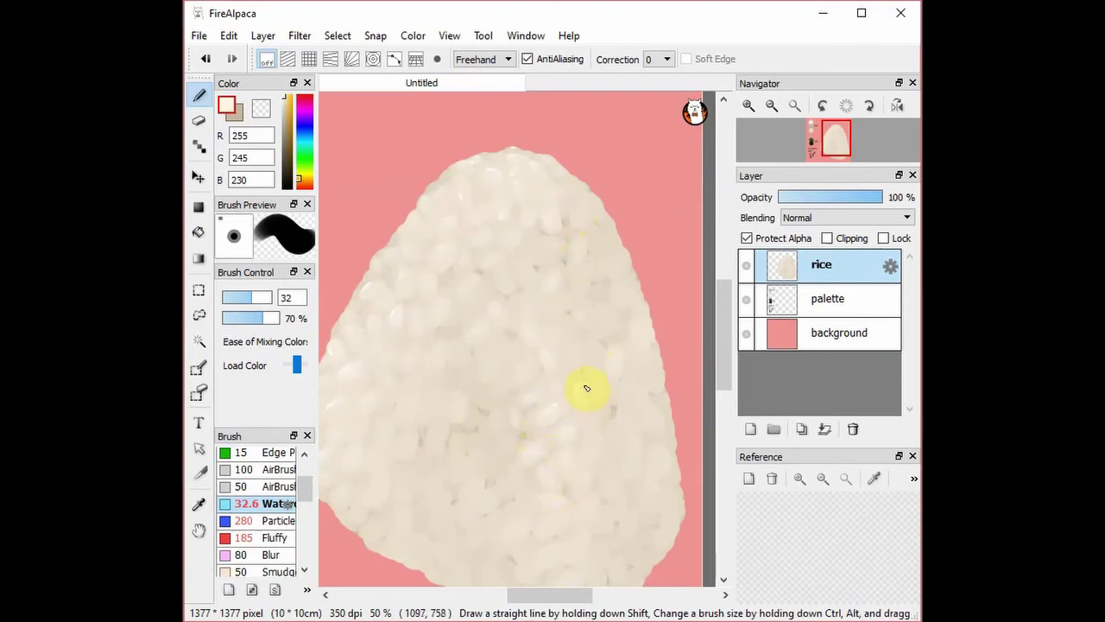
pyautogui.moveTo(595, 348); pyautogui.dragTo(583, 543)
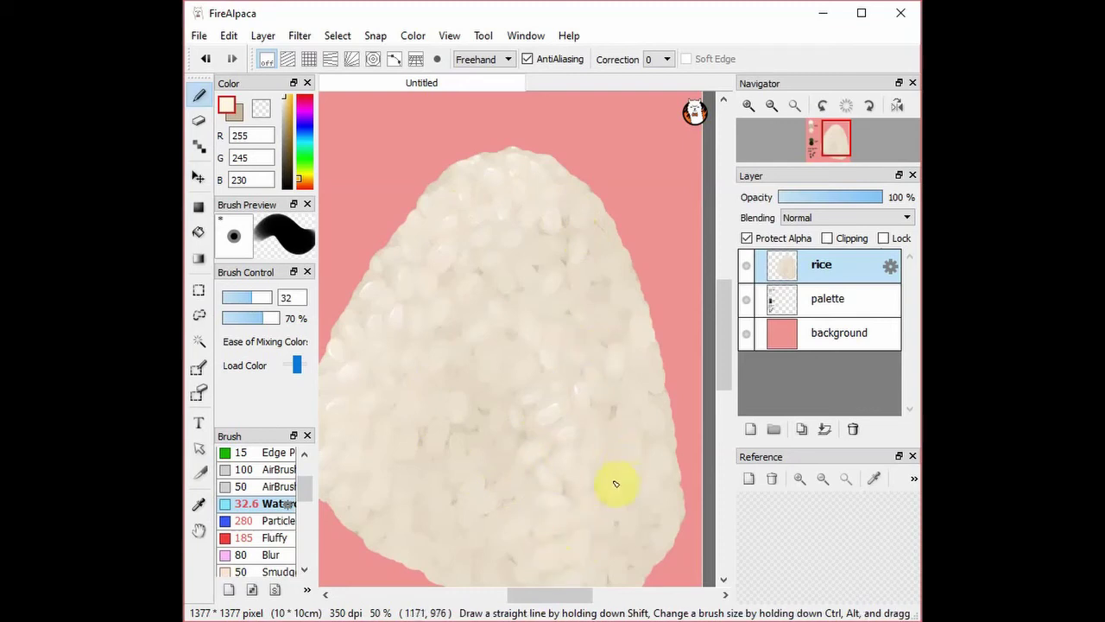
# Dab cream grains along the middle and lower right side of the rice ball.
pyautogui.scroll(-1, 396, 322)
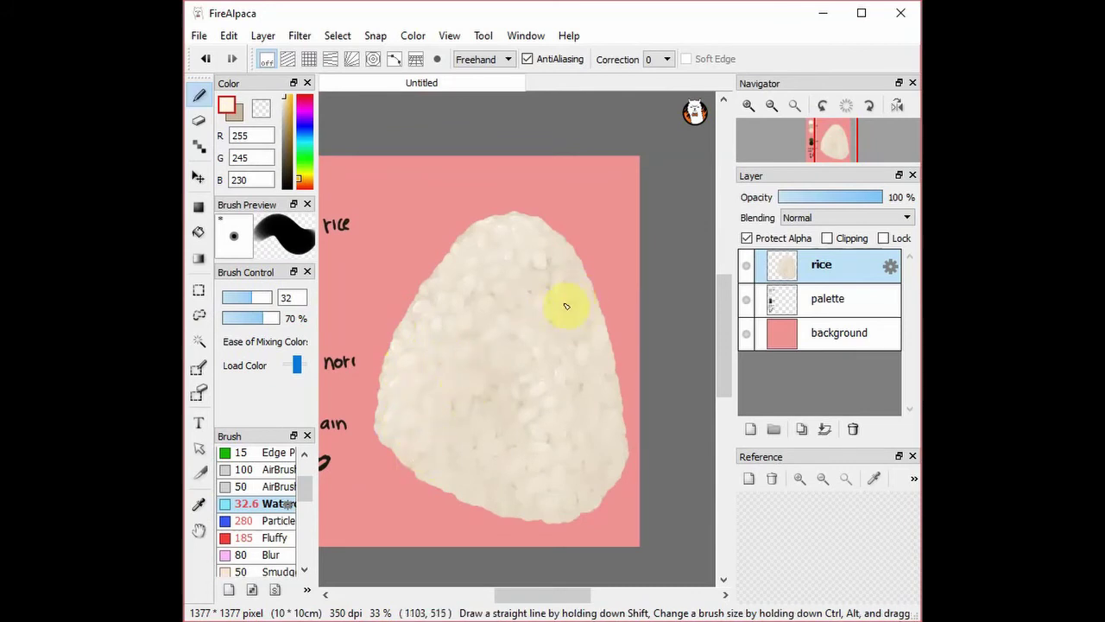
pyautogui.click(589, 389)
pyautogui.click(605, 390)
pyautogui.click(612, 365)
pyautogui.click(608, 433)
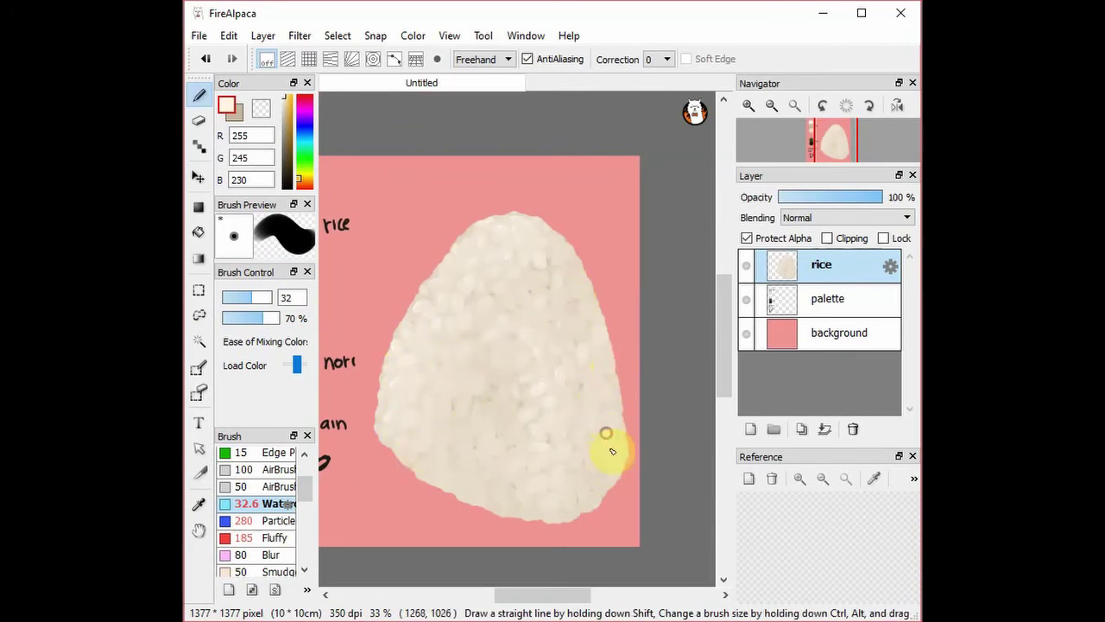
pyautogui.click(589, 461)
pyautogui.click(615, 463)
pyautogui.click(608, 487)
pyautogui.click(573, 458)
pyautogui.click(584, 493)
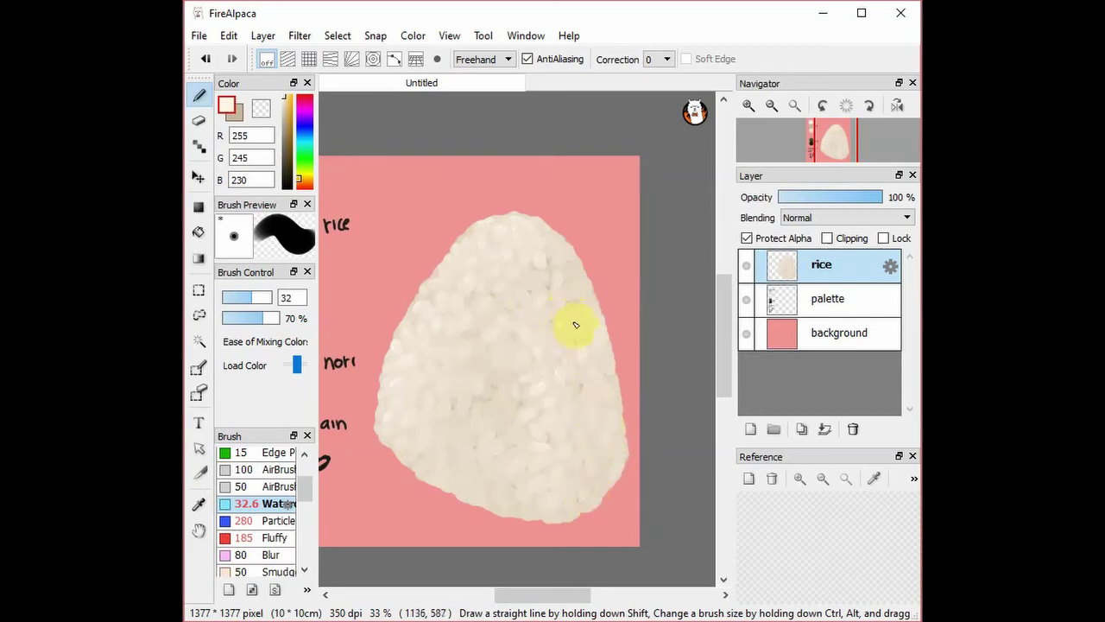
# Dab a few more cream grains onto the upper-right part of the rice ball.
pyautogui.click(541, 321)
pyautogui.click(572, 285)
pyautogui.click(565, 271)
pyautogui.click(570, 250)
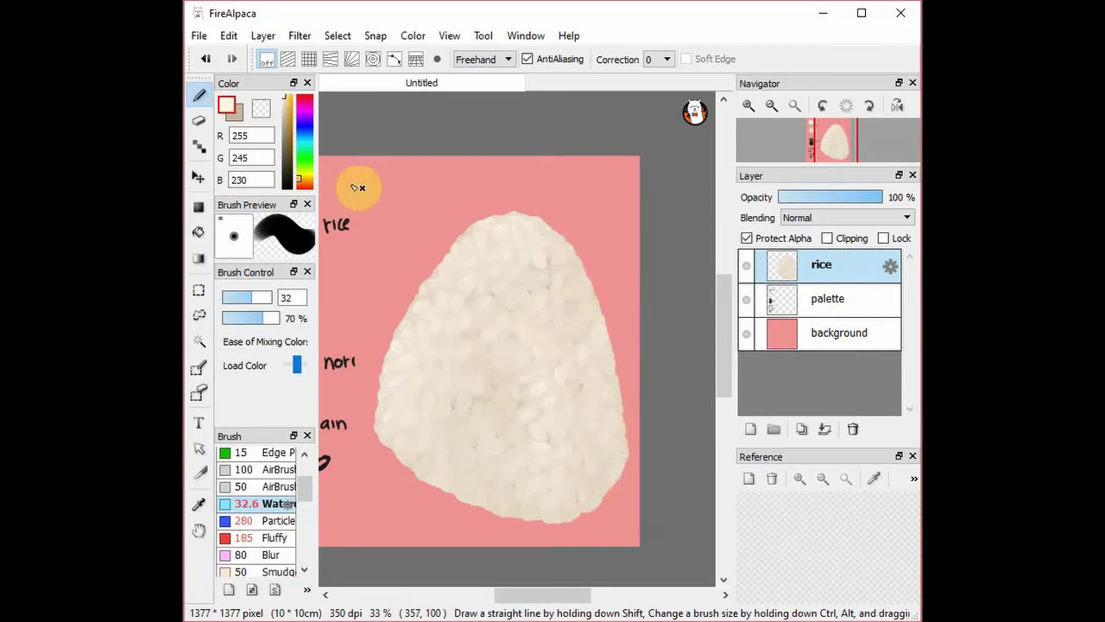
# Add a new layer above rice and set the Pen brush at size 14.8 to the palette's dark nori colour (RGB 25, 28, 23).
pyautogui.click(750, 430)
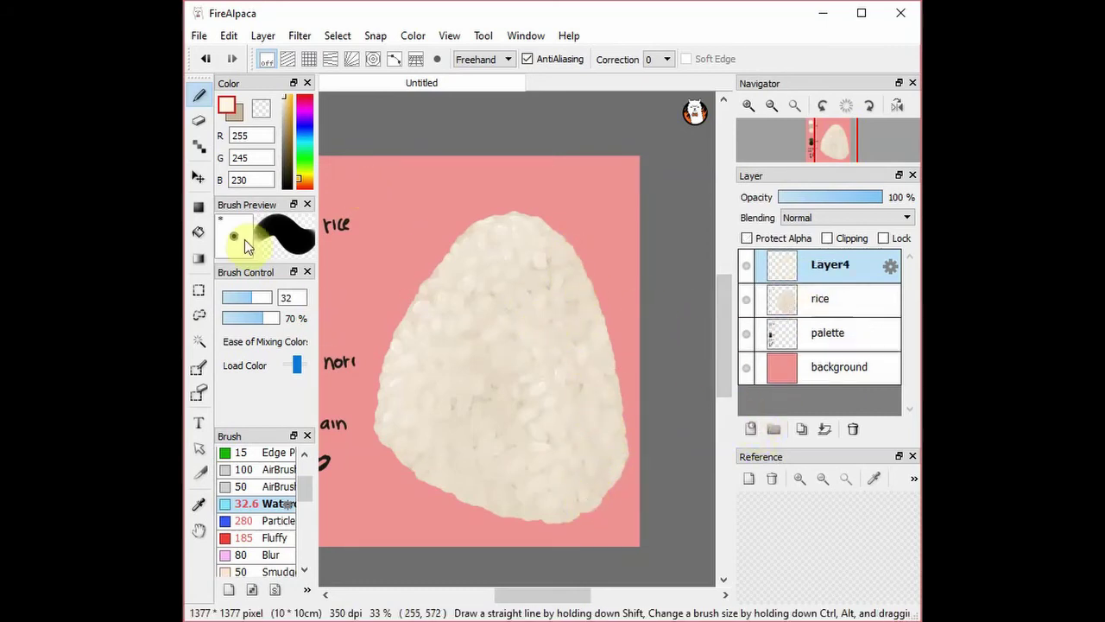
pyautogui.scroll(2, 276, 484)
pyautogui.click(259, 454)
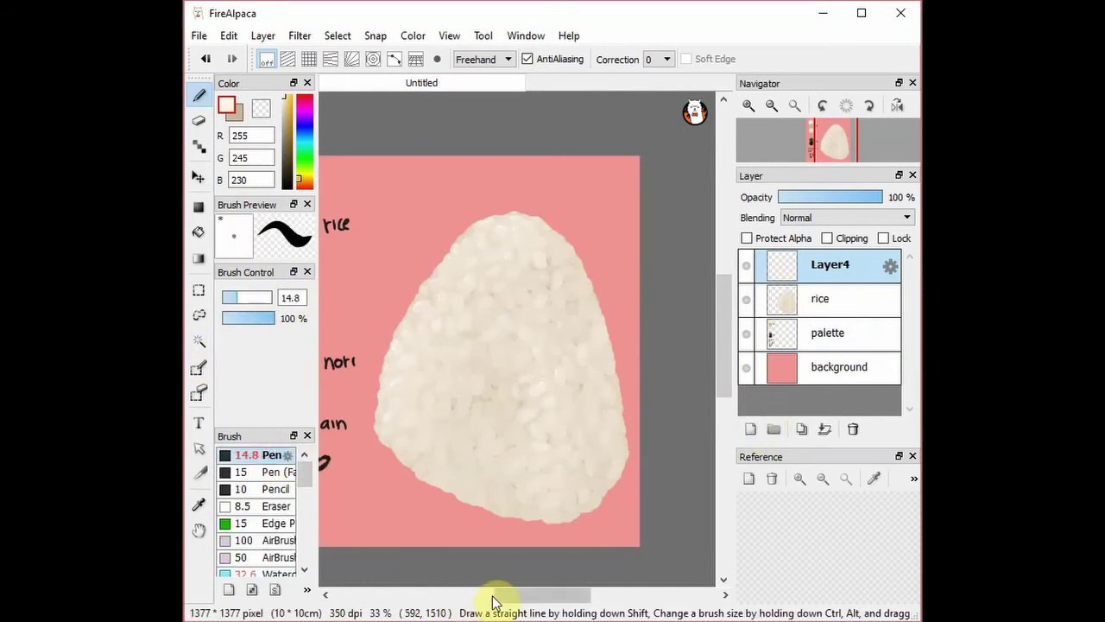
pyautogui.moveTo(506, 596); pyautogui.dragTo(480, 603)
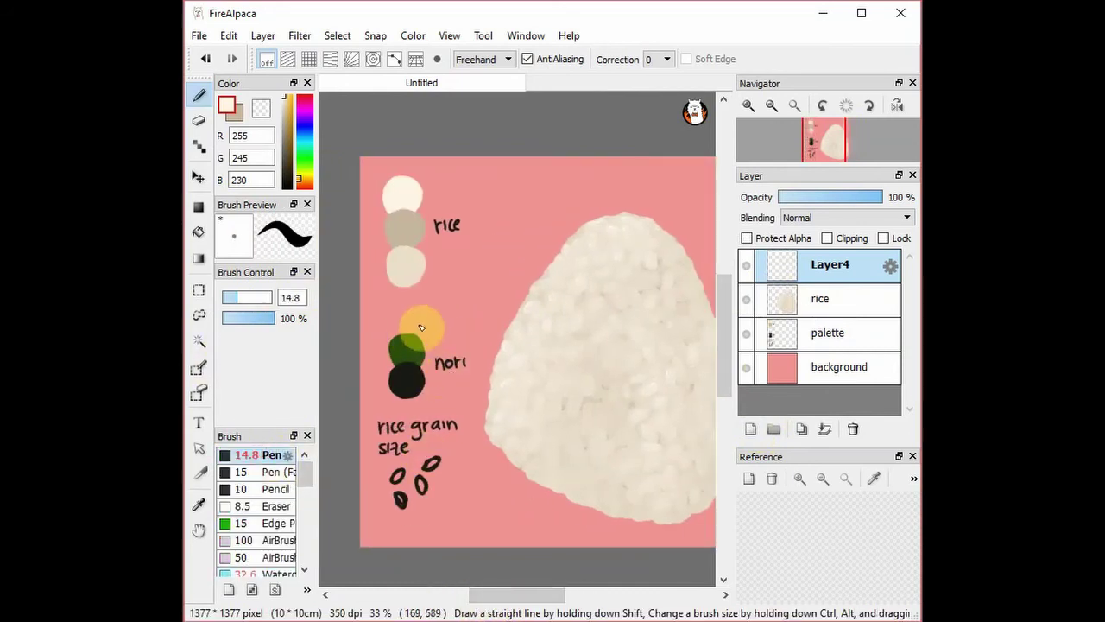
pyautogui.press('alt')
pyautogui.keyDown('alt'); pyautogui.click(414, 377); pyautogui.keyUp('alt')
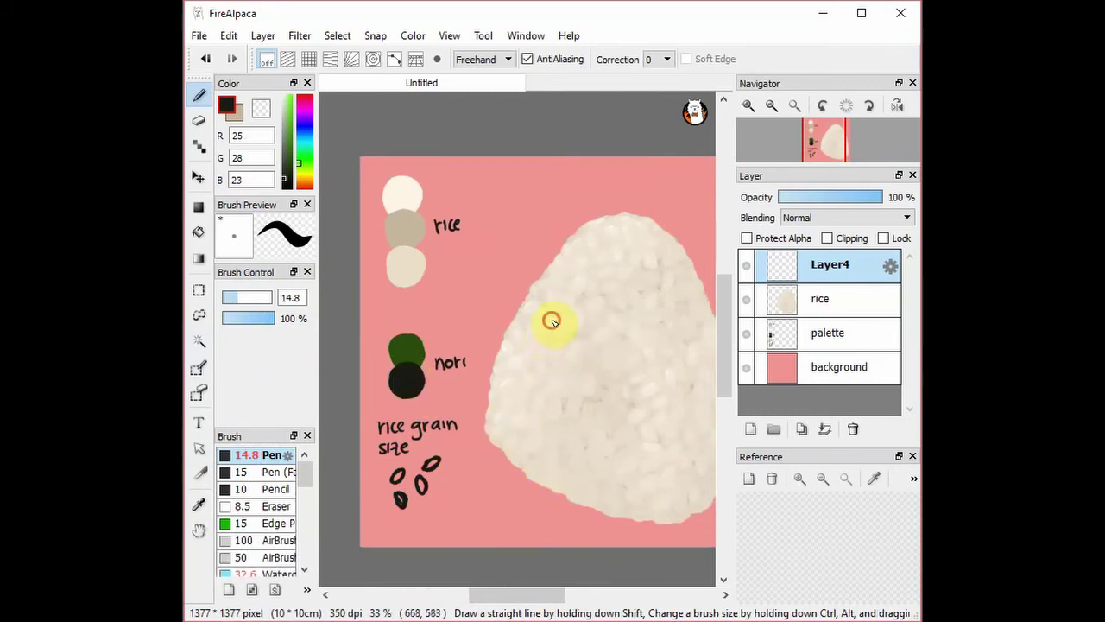
# Sketch a four-sided nori outline over the lower left of the rice ball, slightly overhanging its bottom edge.
pyautogui.moveTo(511, 436); pyautogui.dragTo(504, 455)
pyautogui.moveTo(539, 336); pyautogui.dragTo(601, 360)
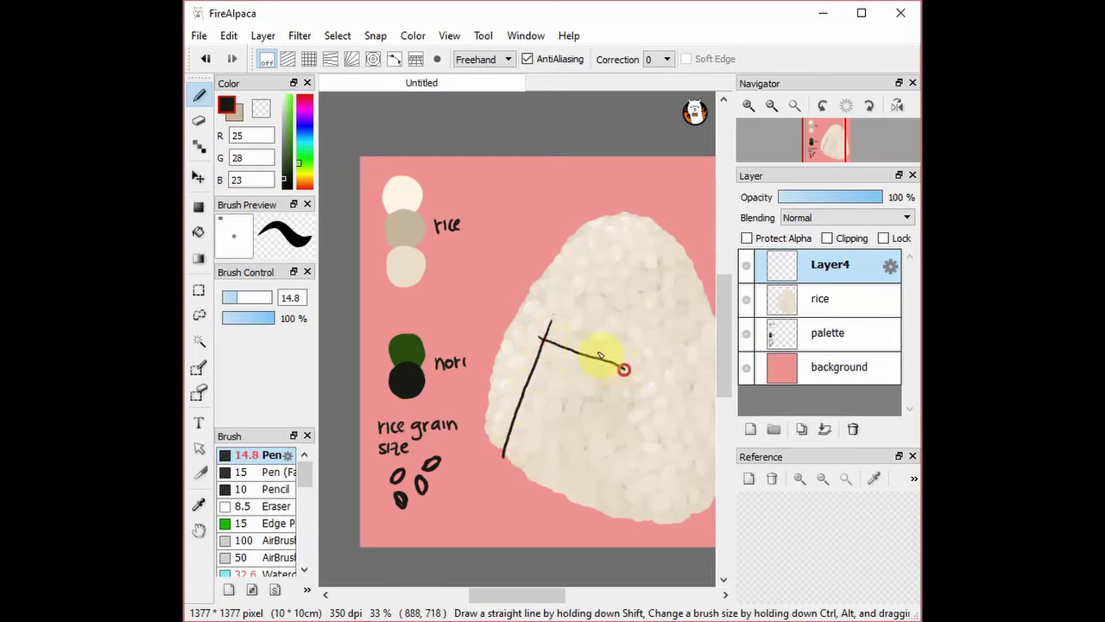
pyautogui.moveTo(536, 344); pyautogui.dragTo(620, 363)
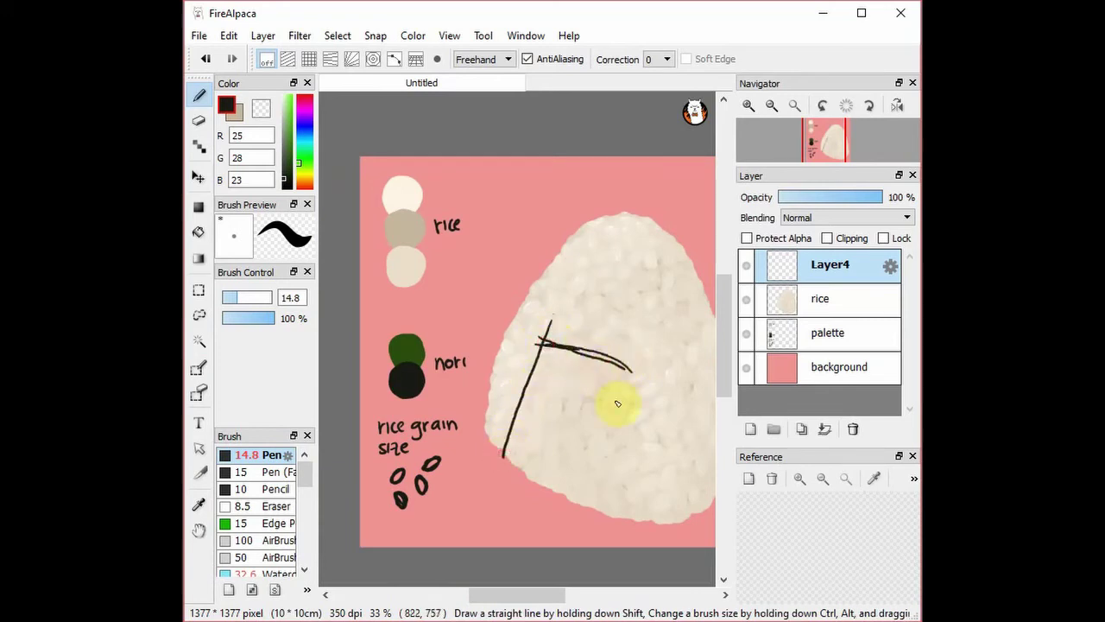
pyautogui.moveTo(633, 413); pyautogui.dragTo(622, 517)
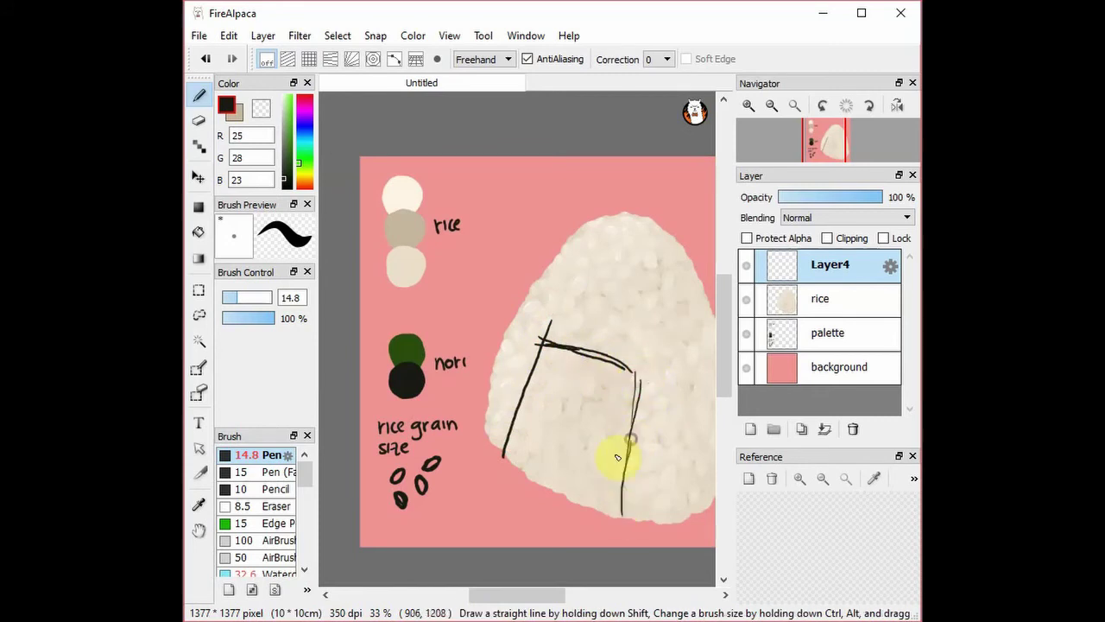
pyautogui.moveTo(499, 460)
pyautogui.mouseDown()
pyautogui.moveTo(549, 510)
pyautogui.moveTo(533, 491)
pyautogui.moveTo(622, 523)
pyautogui.mouseUp()
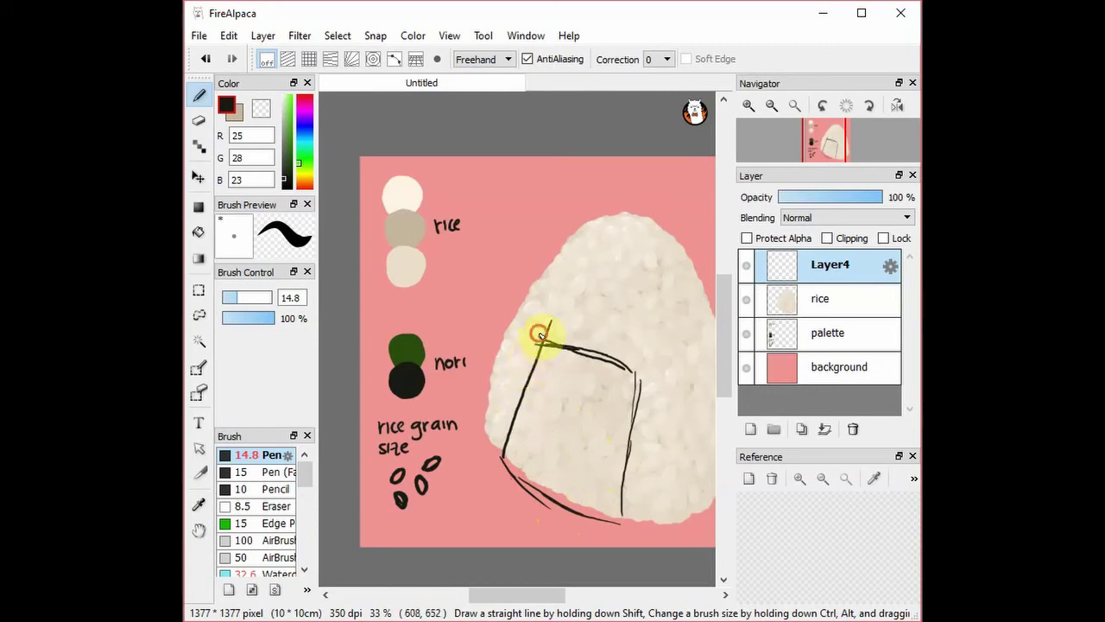
pyautogui.moveTo(539, 333)
pyautogui.mouseDown()
pyautogui.moveTo(511, 456)
pyautogui.moveTo(517, 414)
pyautogui.moveTo(503, 439)
pyautogui.moveTo(548, 343)
pyautogui.moveTo(604, 365)
pyautogui.mouseUp()
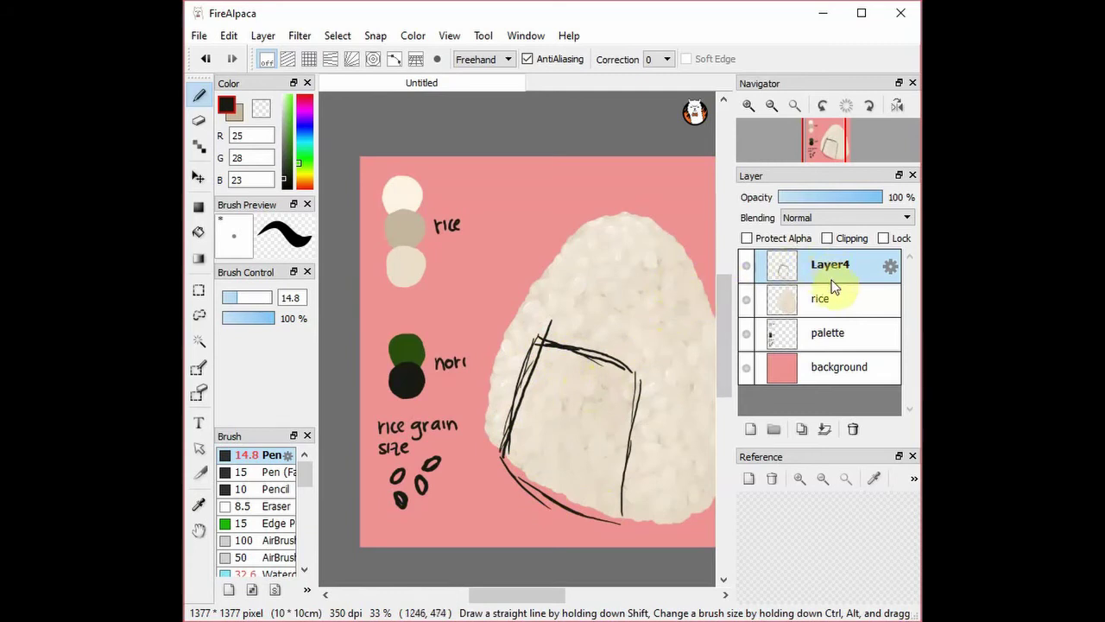
# Add a new layer directly above the rice layer, beneath the nori sketch.
pyautogui.click(846, 303)
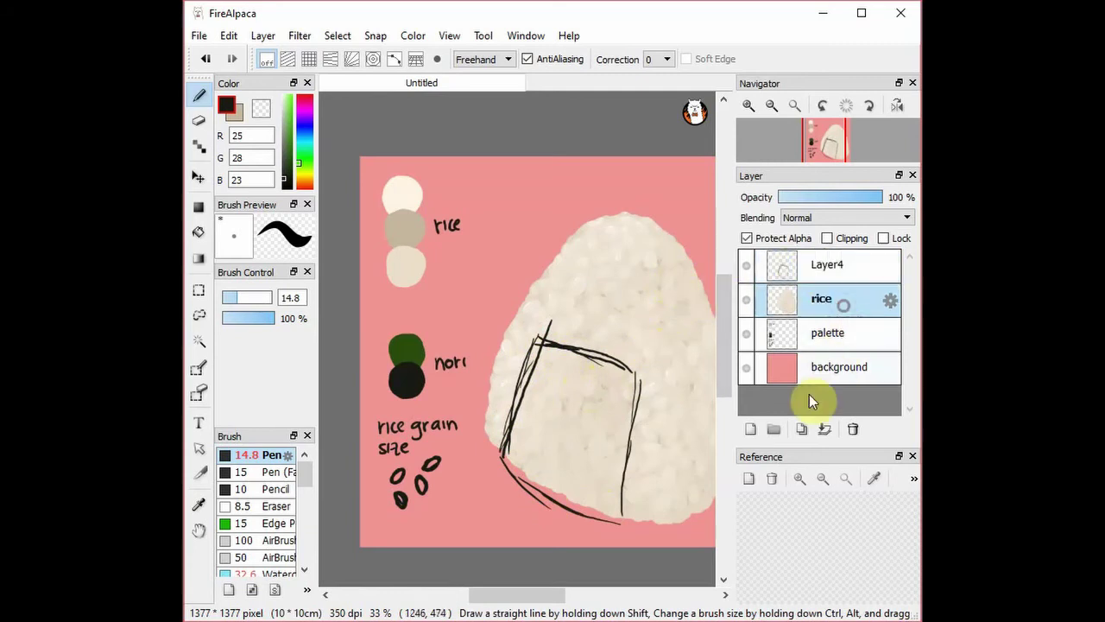
pyautogui.click(750, 477)
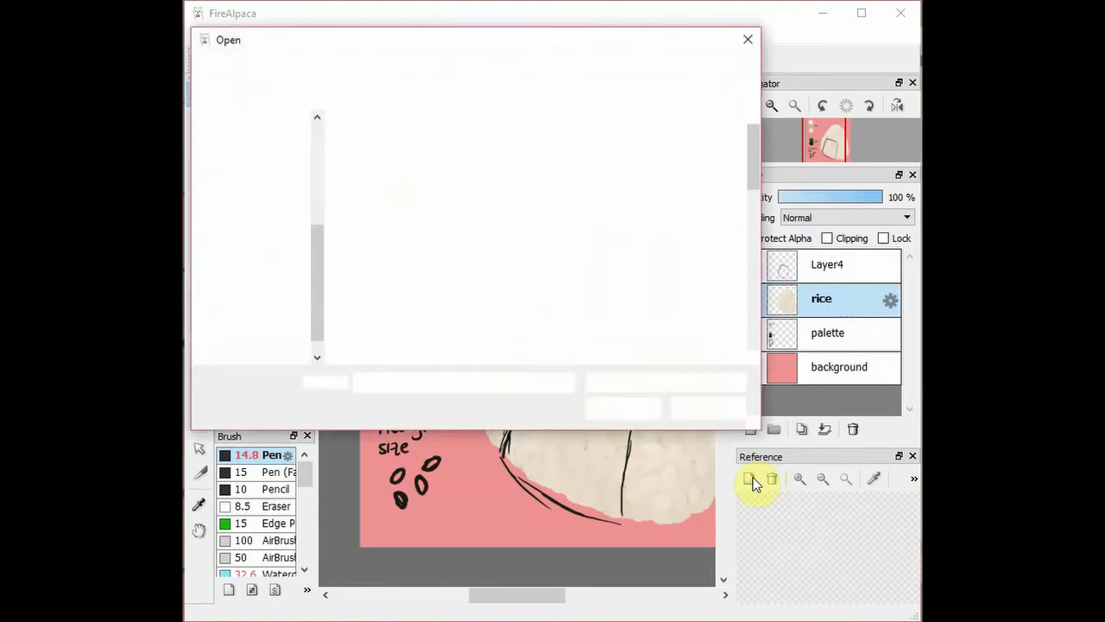
pyautogui.click(748, 39)
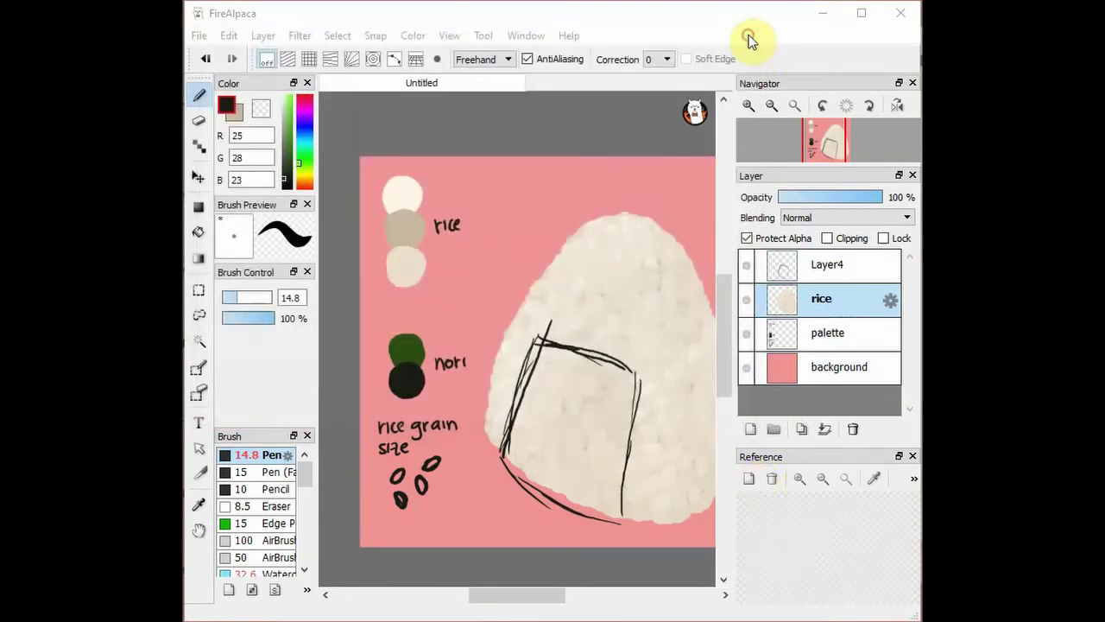
pyautogui.click(751, 429)
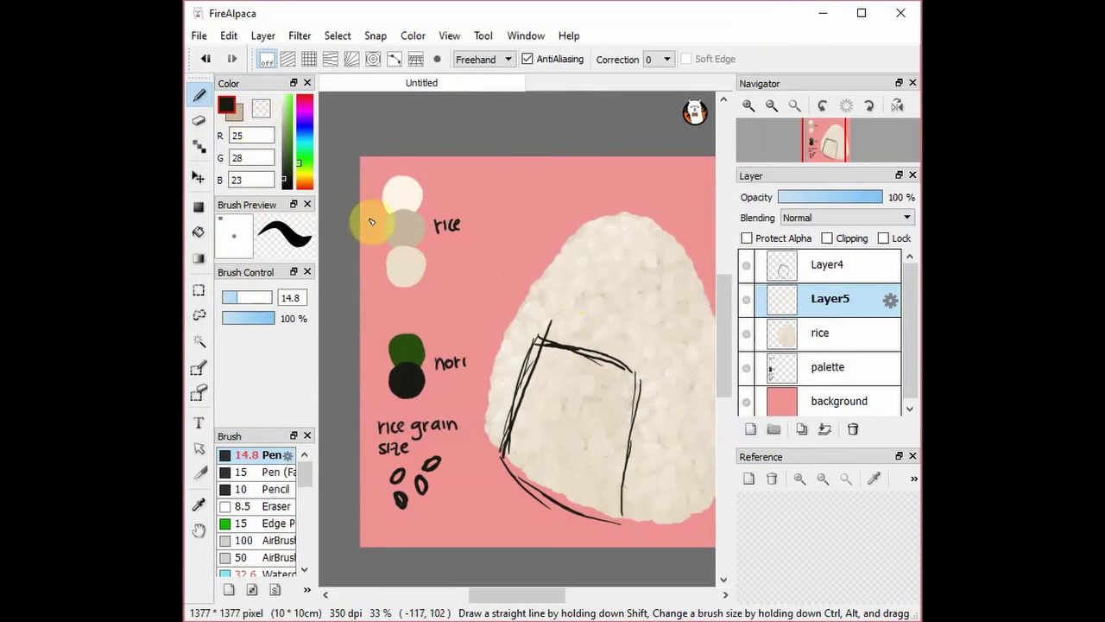
# Set up the AirBrush at size 122 with the palette's darker rice colour (RGB 198, 183, 158).
pyautogui.click(235, 113)
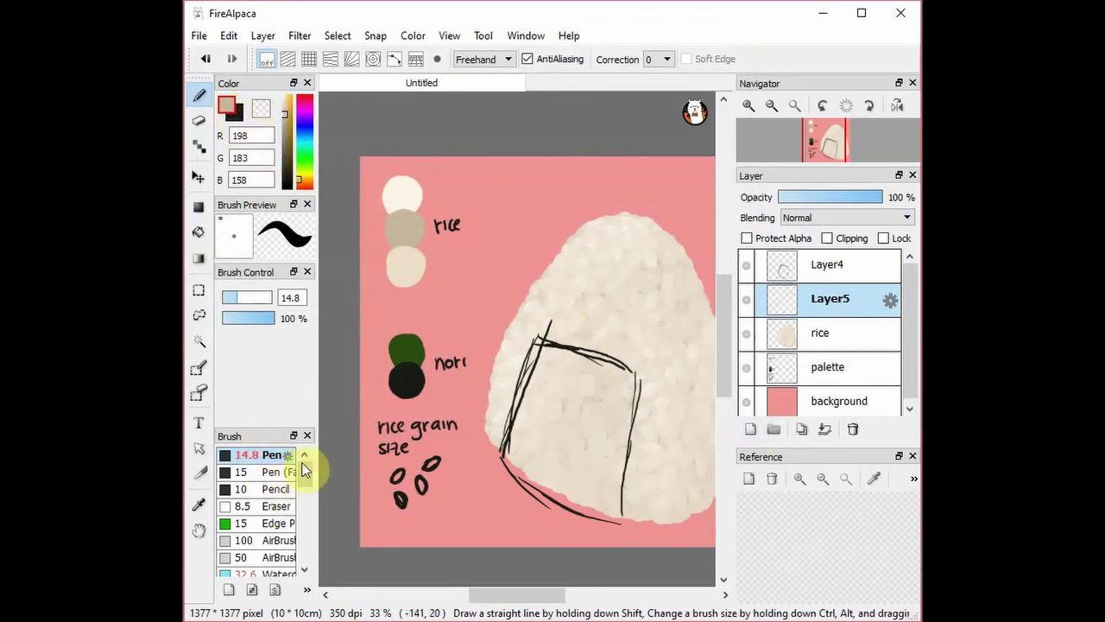
pyautogui.press('i')
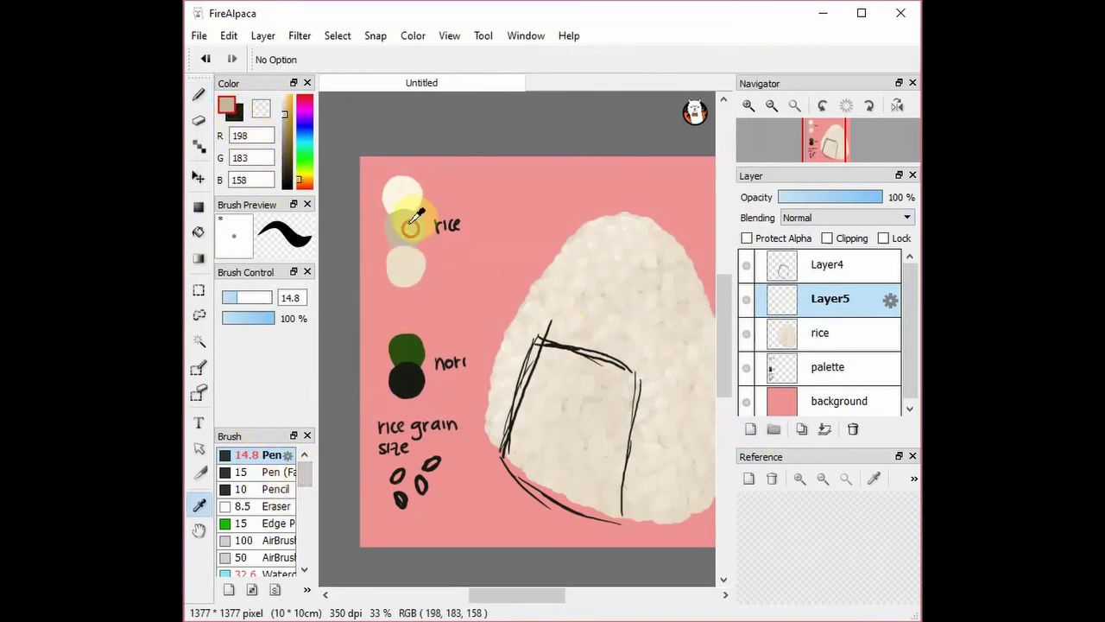
pyautogui.press('b')
pyautogui.click(278, 542)
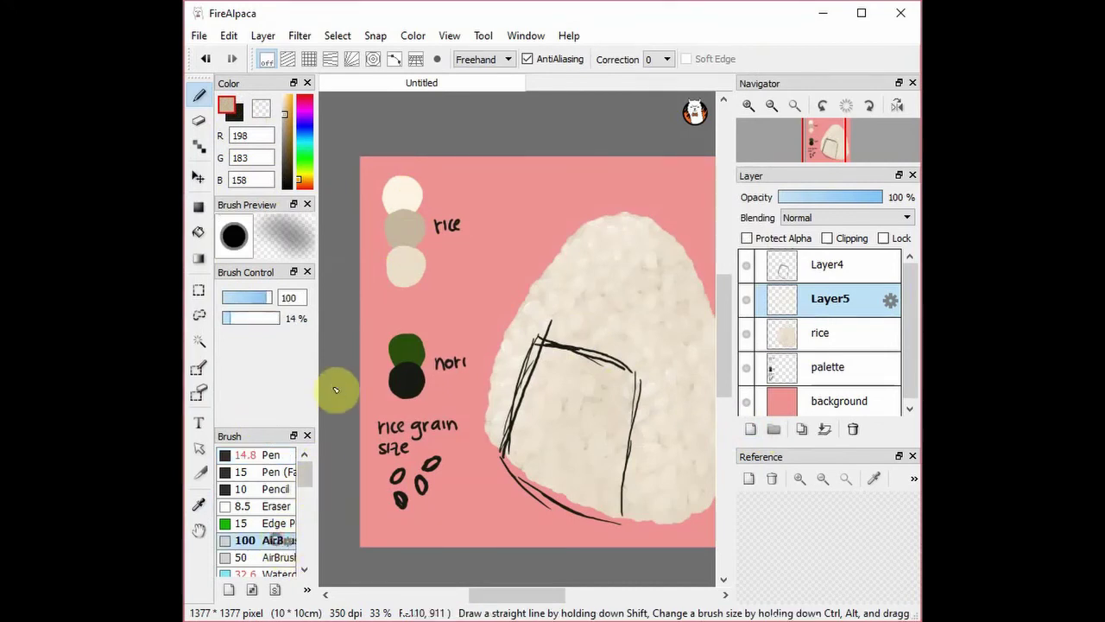
pyautogui.moveTo(271, 298)
pyautogui.mouseDown()
pyautogui.moveTo(256, 298)
pyautogui.moveTo(270, 308)
pyautogui.mouseUp()
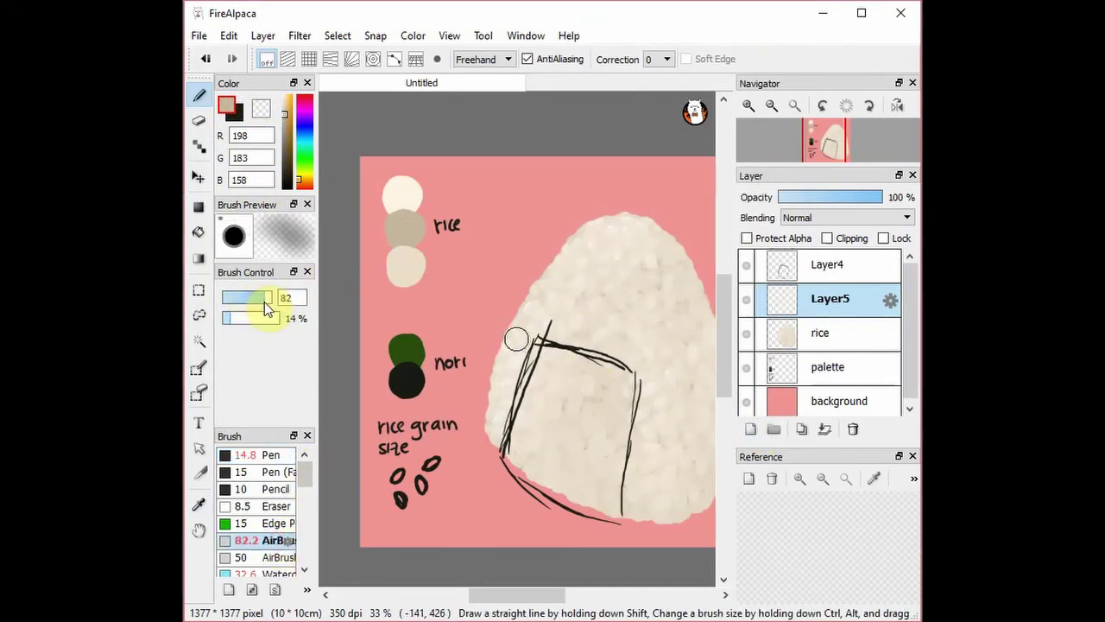
# Airbrush soft shadows on Layer5 along the sketched nori outline's edges, checking them with the Layer4 sketch briefly hidden.
pyautogui.moveTo(518, 350)
pyautogui.mouseDown()
pyautogui.moveTo(525, 365)
pyautogui.moveTo(569, 359)
pyautogui.moveTo(562, 348)
pyautogui.moveTo(592, 353)
pyautogui.moveTo(555, 345)
pyautogui.moveTo(615, 361)
pyautogui.mouseUp()
pyautogui.moveTo(628, 482)
pyautogui.mouseDown()
pyautogui.moveTo(636, 433)
pyautogui.moveTo(623, 510)
pyautogui.moveTo(634, 420)
pyautogui.moveTo(623, 458)
pyautogui.mouseUp()
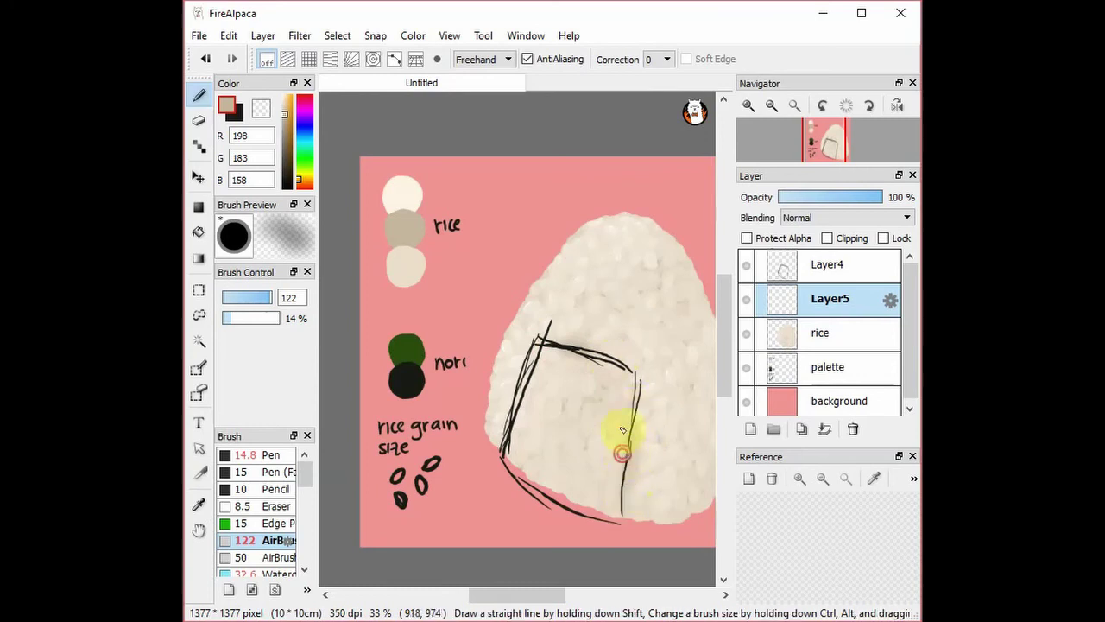
pyautogui.press('ctrl')
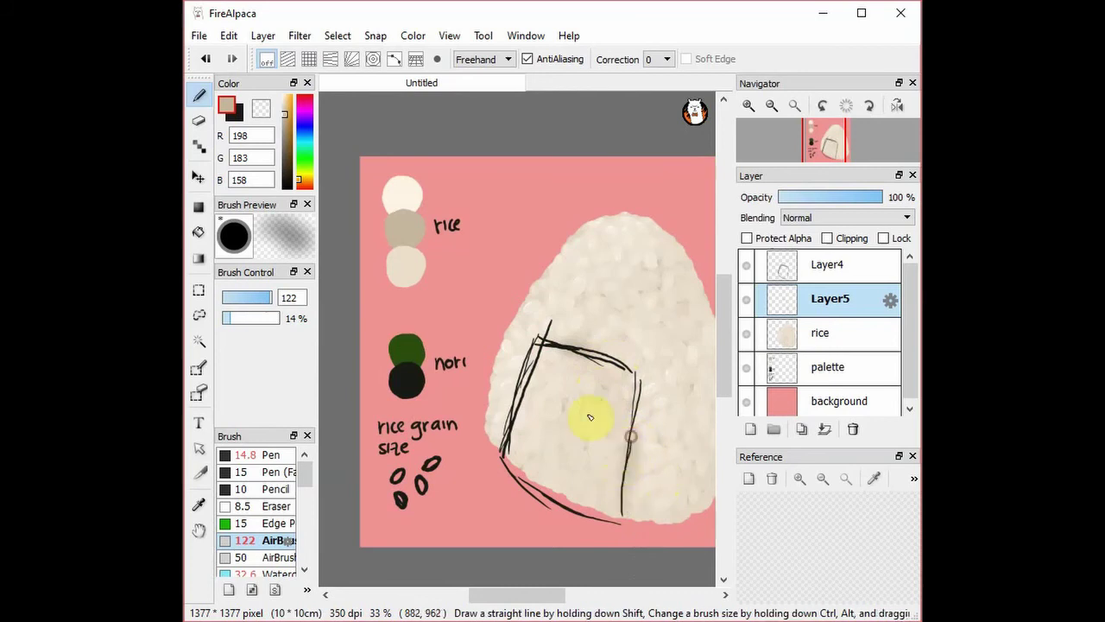
pyautogui.moveTo(530, 377)
pyautogui.mouseDown()
pyautogui.moveTo(505, 442)
pyautogui.moveTo(538, 347)
pyautogui.mouseUp()
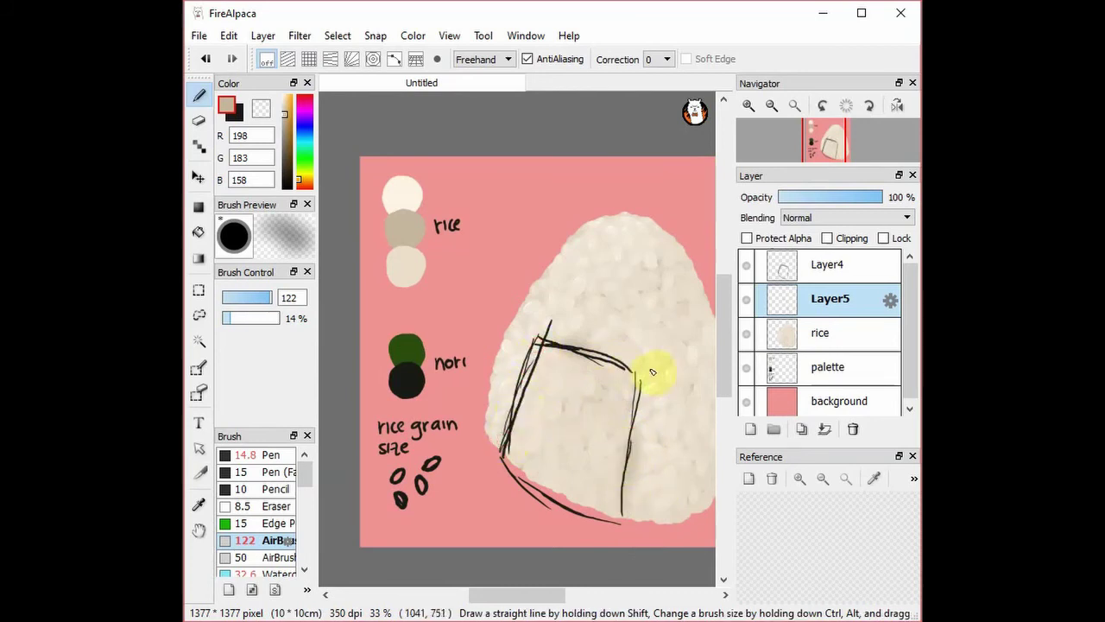
pyautogui.moveTo(630, 370)
pyautogui.mouseDown()
pyautogui.moveTo(600, 347)
pyautogui.moveTo(610, 359)
pyautogui.moveTo(561, 348)
pyautogui.moveTo(592, 355)
pyautogui.mouseUp()
pyautogui.moveTo(639, 394)
pyautogui.mouseDown()
pyautogui.moveTo(630, 445)
pyautogui.moveTo(638, 382)
pyautogui.mouseUp()
pyautogui.click(747, 267)
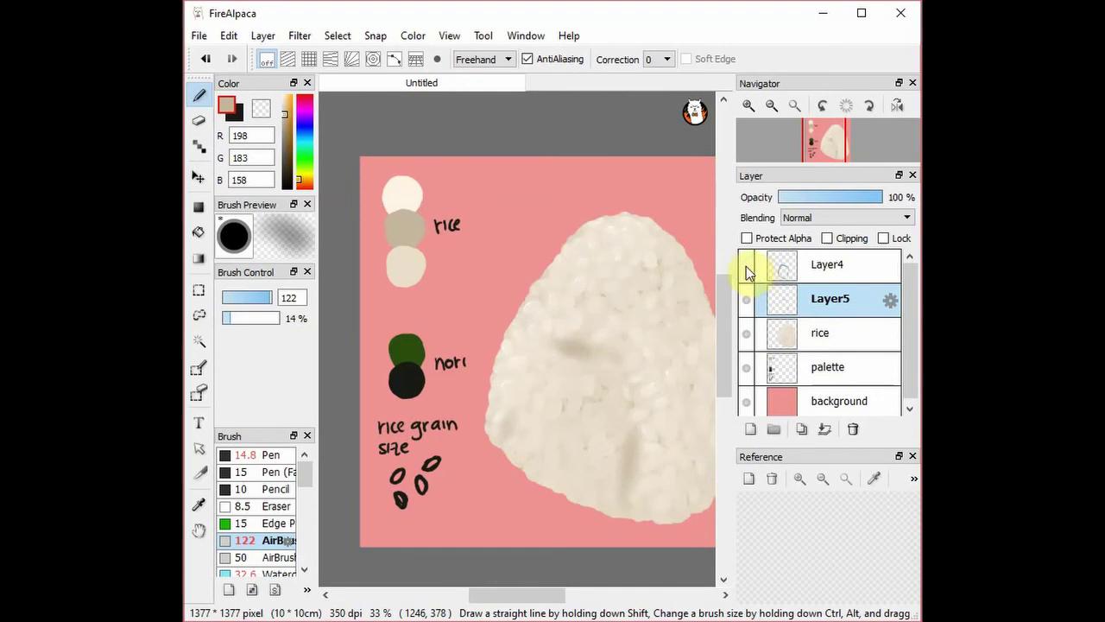
pyautogui.click(746, 266)
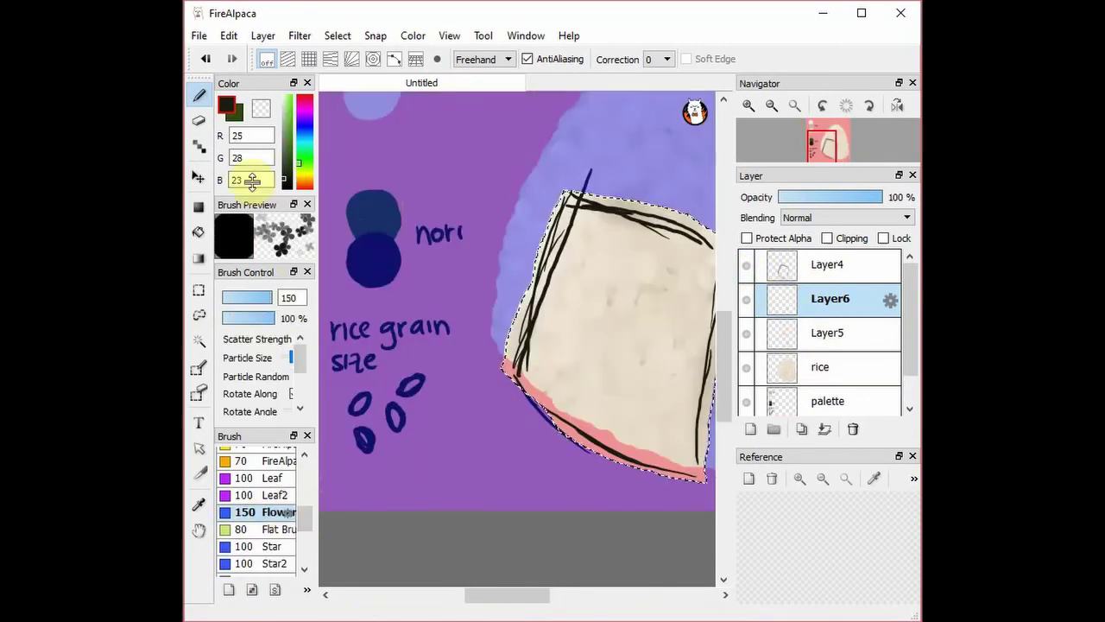
# Test the Flower brush in dark nori colour inside the nori selection, undo the stroke, and reduce the brush size to 88.
pyautogui.moveTo(593, 352); pyautogui.dragTo(612, 264)
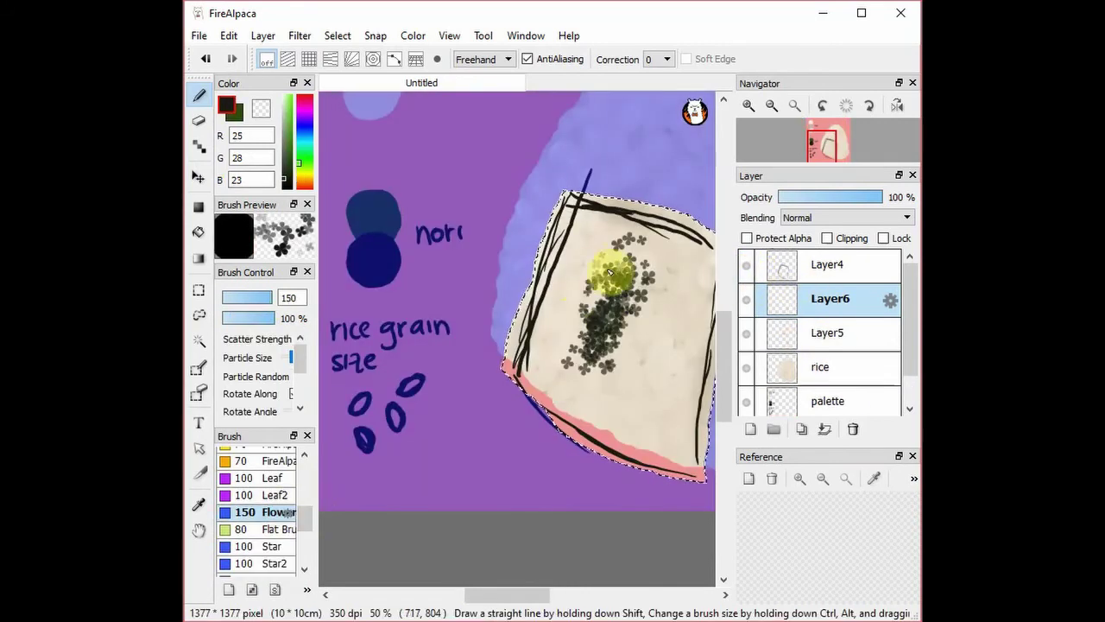
pyautogui.hotkey('ctrl', 'z')
pyautogui.moveTo(268, 298); pyautogui.dragTo(264, 302)
pyautogui.moveTo(589, 350); pyautogui.dragTo(602, 197)
pyautogui.hotkey('ctrl', 'z')
pyautogui.moveTo(502, 596)
pyautogui.mouseDown()
pyautogui.moveTo(543, 597)
pyautogui.moveTo(529, 596)
pyautogui.mouseUp()
pyautogui.moveTo(403, 344)
pyautogui.mouseDown()
pyautogui.moveTo(509, 197)
pyautogui.moveTo(602, 316)
pyautogui.moveTo(538, 353)
pyautogui.moveTo(533, 216)
pyautogui.moveTo(547, 363)
pyautogui.moveTo(406, 348)
pyautogui.moveTo(457, 323)
pyautogui.mouseUp()
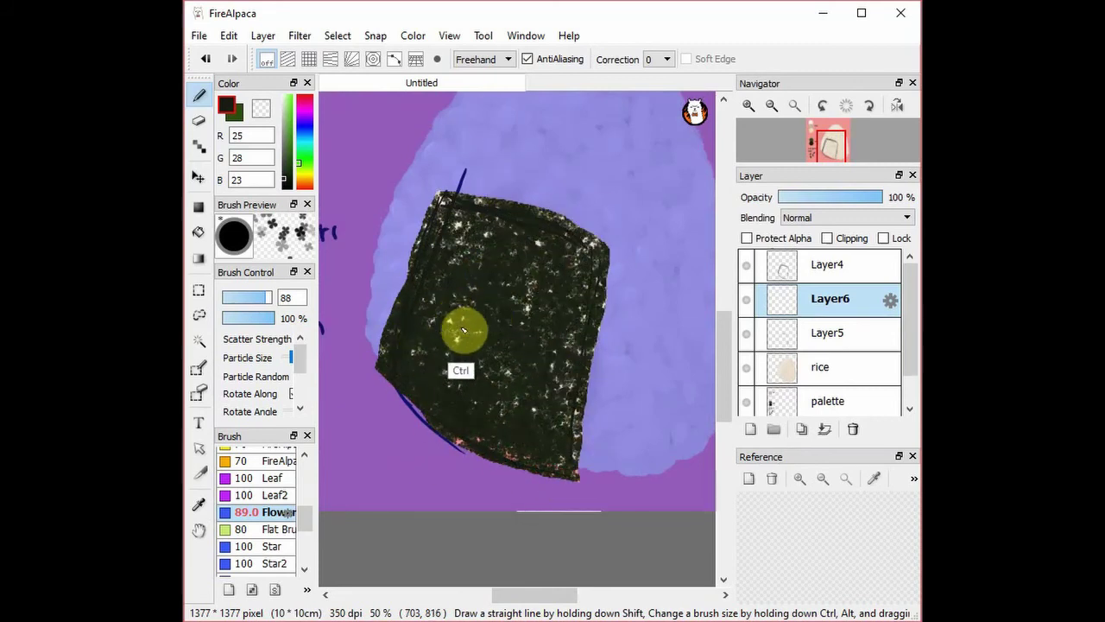
pyautogui.click(210, 61)
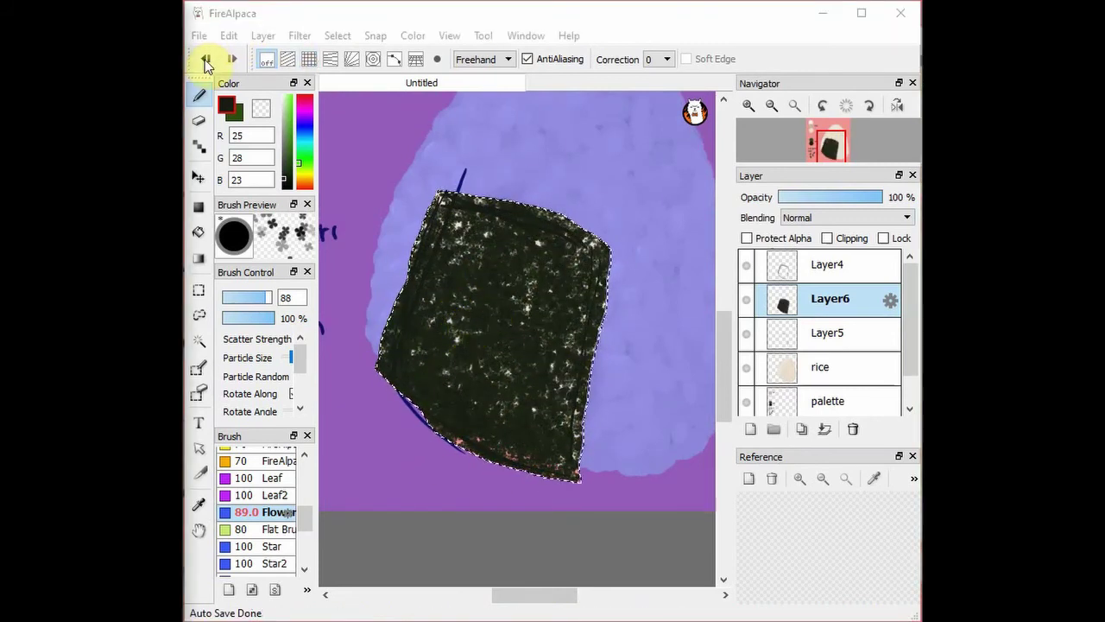
pyautogui.click(250, 151)
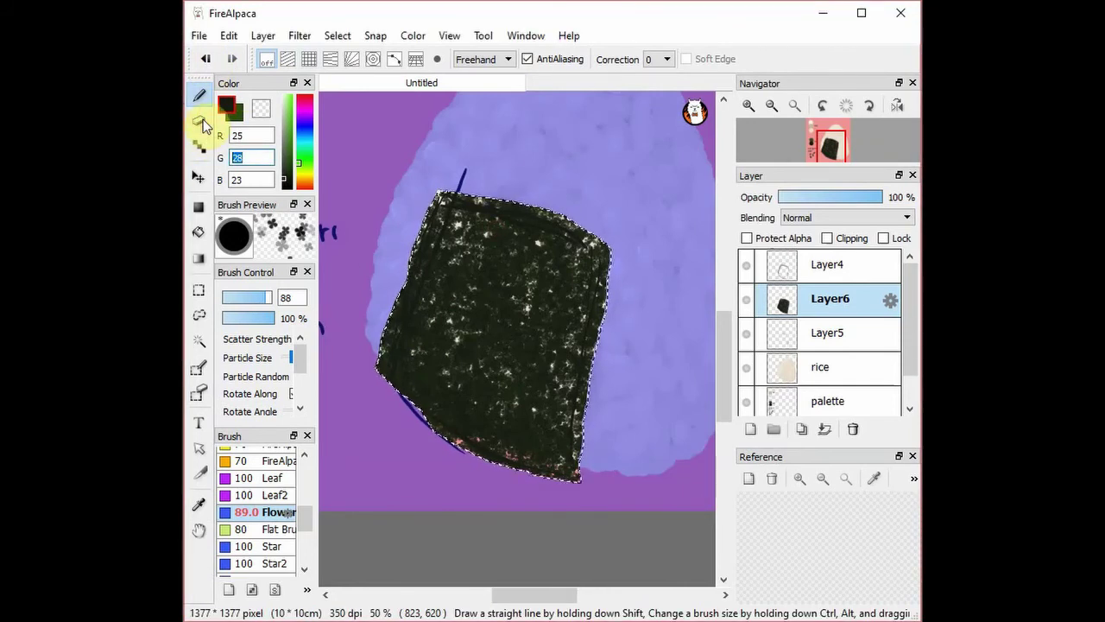
pyautogui.moveTo(729, 1); pyautogui.dragTo(731, 139)
pyautogui.click(859, 151)
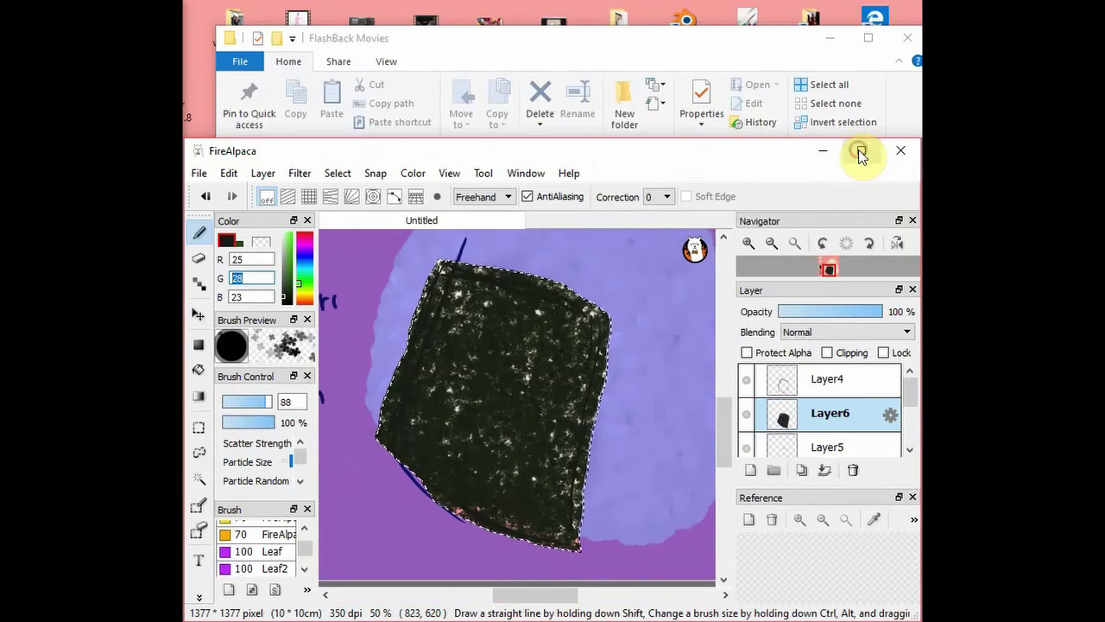
pyautogui.click(861, 153)
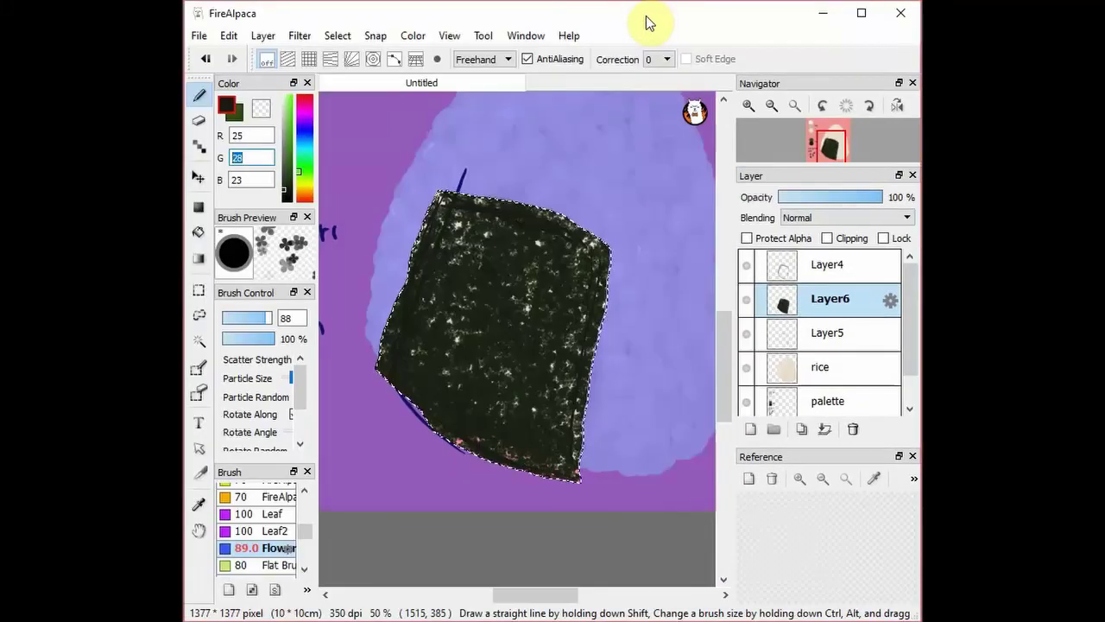
pyautogui.hotkey('ctrl', 'd')
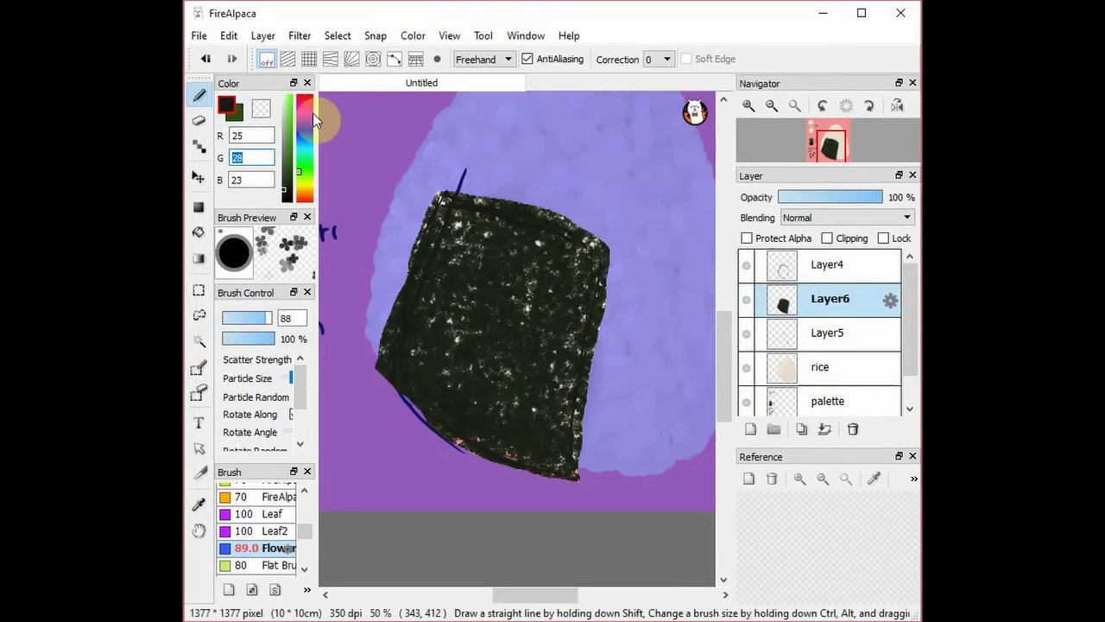
pyautogui.click(206, 61)
pyautogui.click(206, 60)
# Fill the nori selection on Layer6 with dense, overlapping Flower brush strokes in dark nori colour (RGB 25, 28, 23).
pyautogui.moveTo(436, 246); pyautogui.dragTo(424, 385)
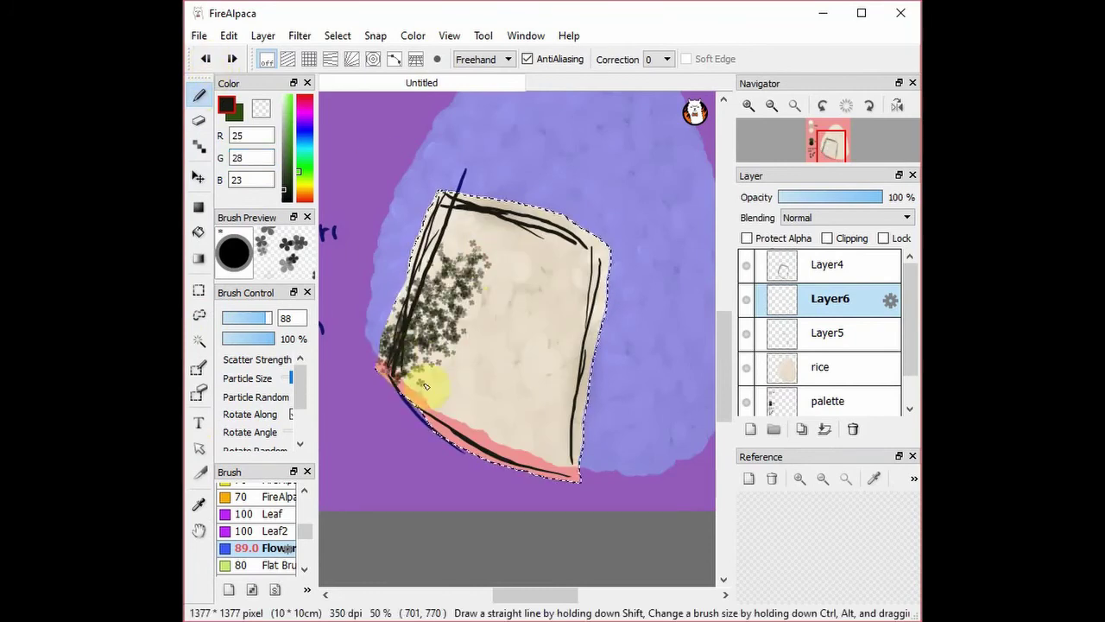
pyautogui.moveTo(492, 431); pyautogui.dragTo(537, 468)
pyautogui.moveTo(581, 425)
pyautogui.mouseDown()
pyautogui.moveTo(589, 316)
pyautogui.moveTo(513, 448)
pyautogui.moveTo(582, 397)
pyautogui.mouseUp()
pyautogui.moveTo(447, 181)
pyautogui.mouseDown()
pyautogui.moveTo(410, 336)
pyautogui.moveTo(455, 422)
pyautogui.mouseUp()
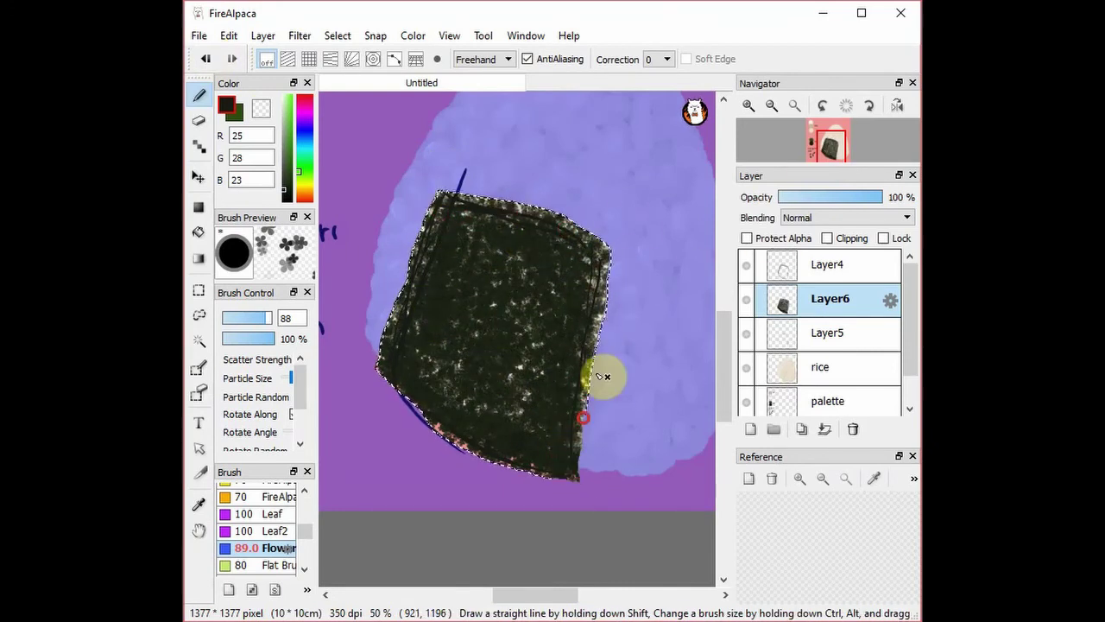
# Protect Layer6's alpha, mottle the nori with green (RGB 43, 79, 15), hide the Layer4 sketch, and return to the dark colour.
pyautogui.click(746, 238)
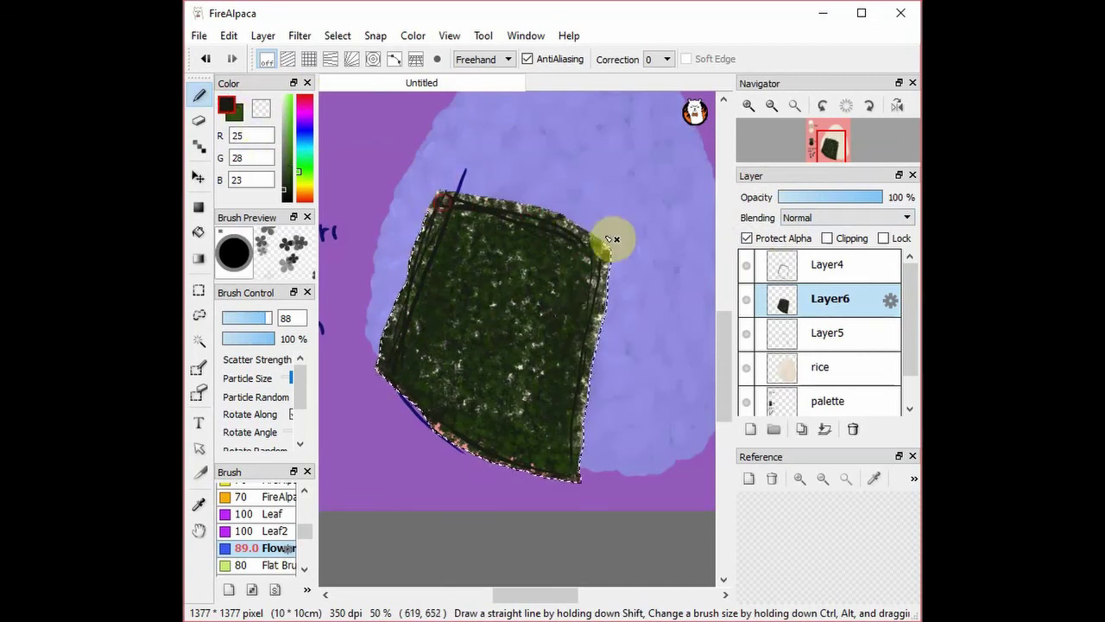
pyautogui.moveTo(612, 239)
pyautogui.mouseDown()
pyautogui.moveTo(517, 396)
pyautogui.moveTo(596, 457)
pyautogui.mouseUp()
pyautogui.press('x')
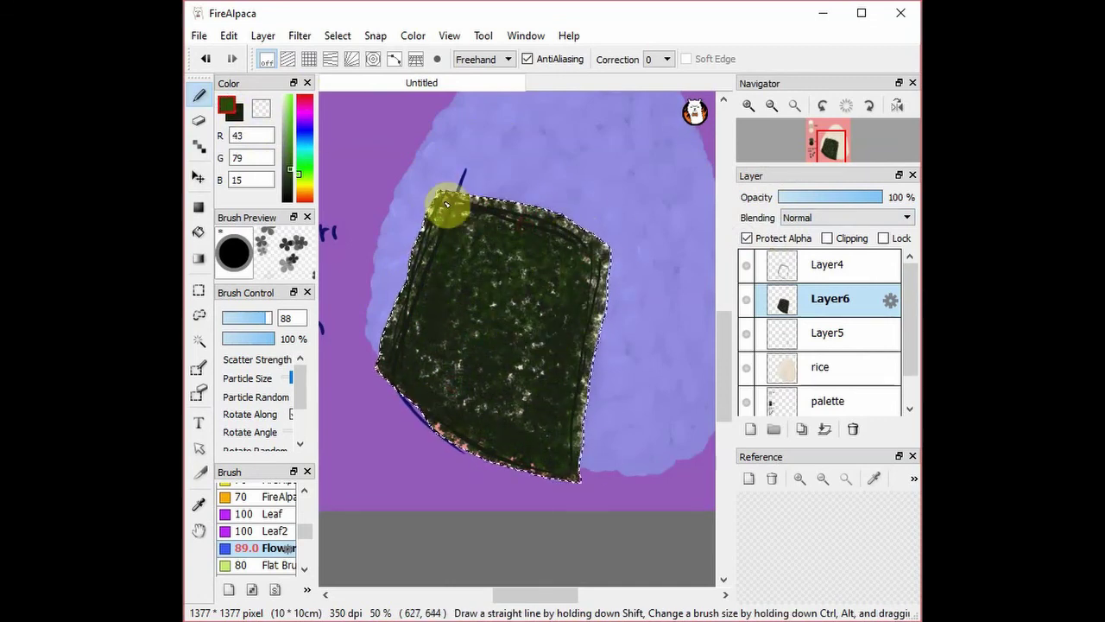
pyautogui.click(747, 266)
pyautogui.click(239, 115)
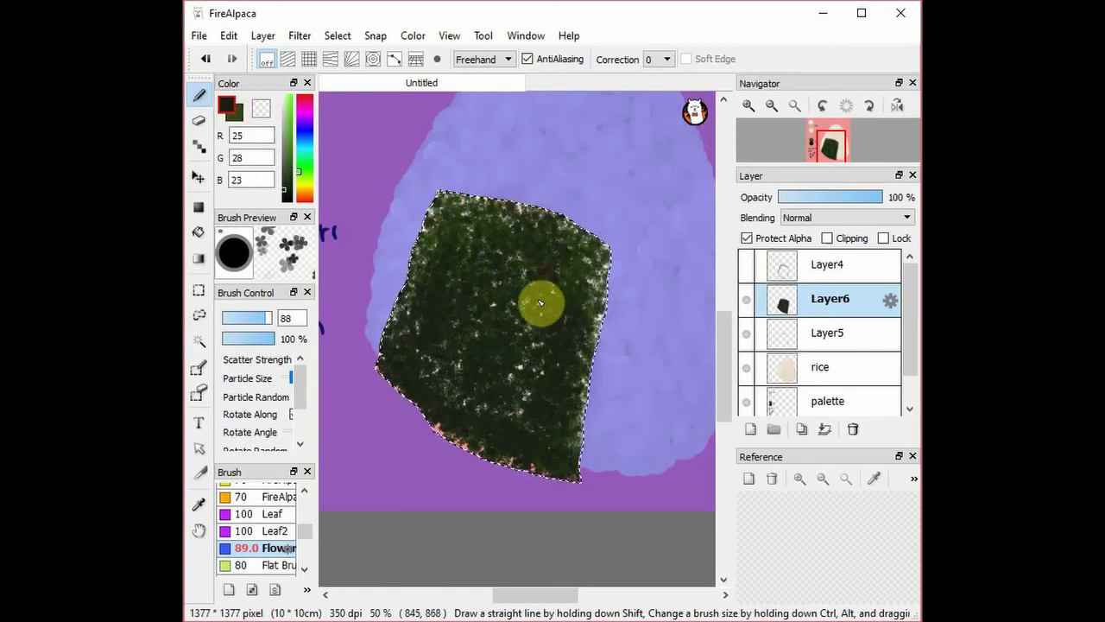
# Turn off Protect Alpha, add more dark Flower texture to the nori, then show the Layer4 sketch and clear the selection.
pyautogui.click(746, 238)
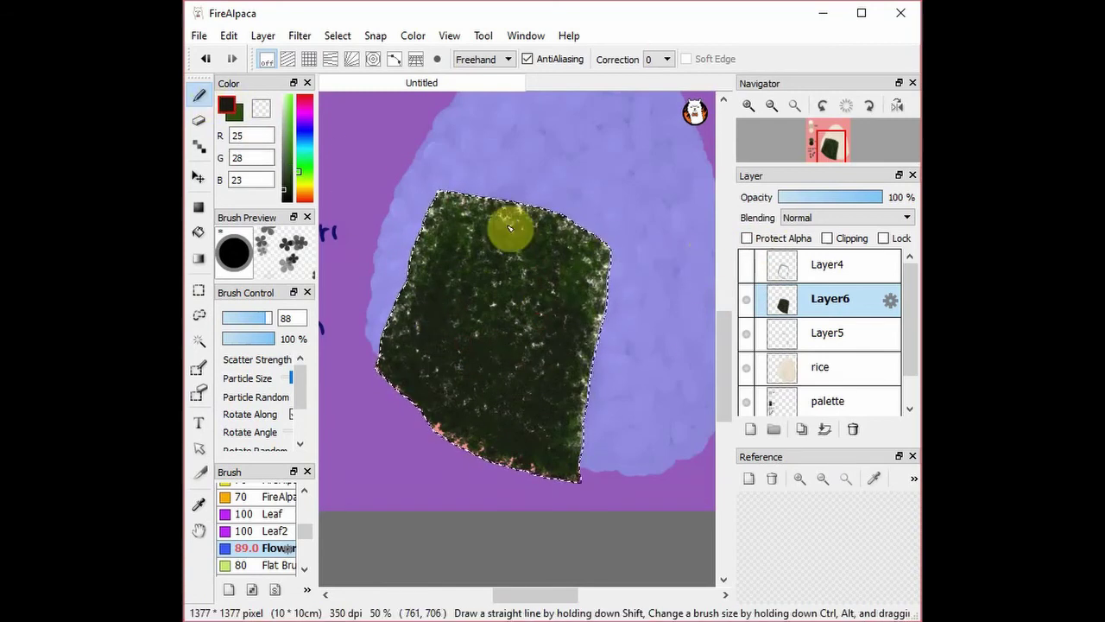
pyautogui.moveTo(510, 228); pyautogui.dragTo(444, 239)
pyautogui.click(747, 265)
pyautogui.click(199, 290)
pyautogui.click(371, 148)
# Set the Eraser to size 39 and lower Layer6's opacity to 58% to see the rice edge through the nori.
pyautogui.click(199, 120)
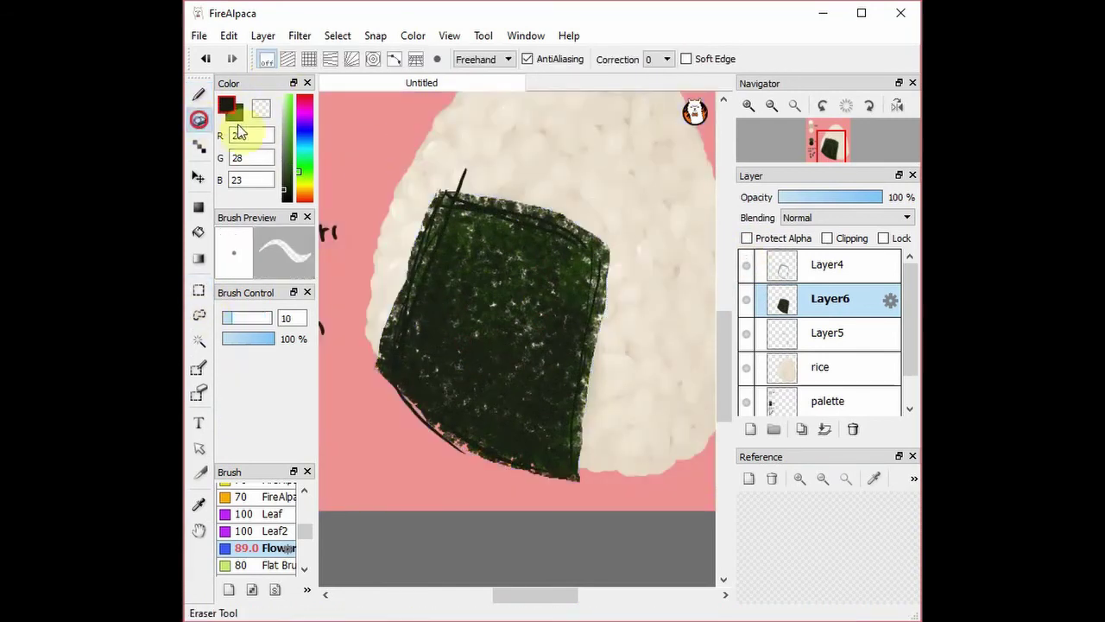
pyautogui.moveTo(258, 320); pyautogui.dragTo(256, 320)
pyautogui.scroll(2, 600, 383)
pyautogui.moveTo(722, 378); pyautogui.dragTo(723, 403)
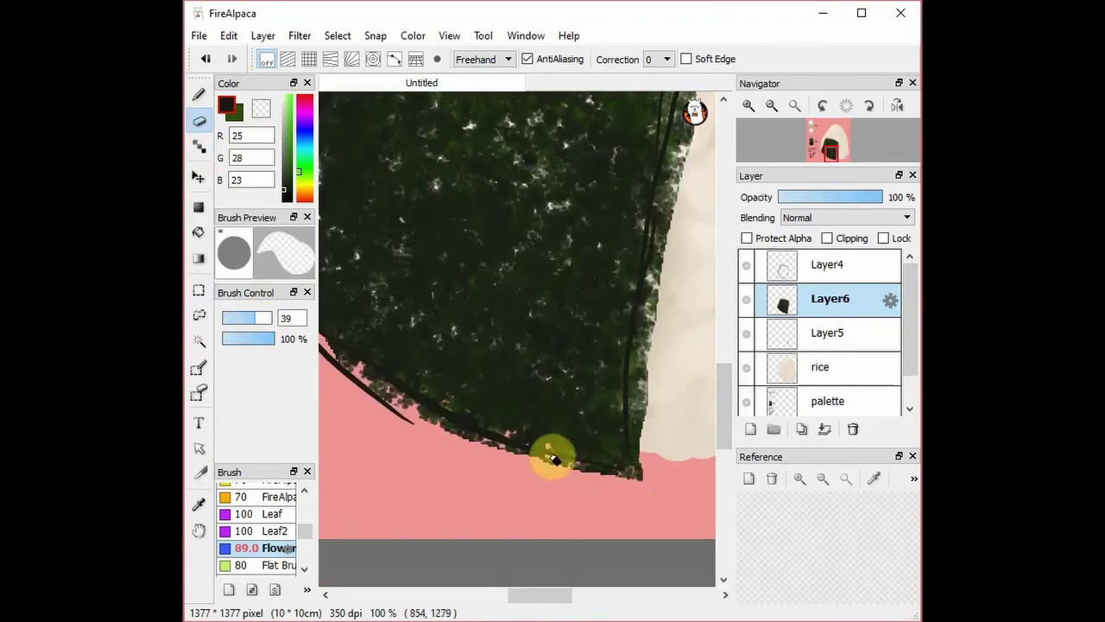
pyautogui.moveTo(822, 198)
pyautogui.mouseDown()
pyautogui.moveTo(810, 215)
pyautogui.moveTo(841, 207)
pyautogui.mouseUp()
# Erase the nori overhanging the rice ball's bottom edge, following the rice contour closely.
pyautogui.moveTo(626, 483)
pyautogui.mouseDown()
pyautogui.moveTo(636, 476)
pyautogui.moveTo(530, 462)
pyautogui.moveTo(526, 444)
pyautogui.moveTo(457, 424)
pyautogui.moveTo(506, 431)
pyautogui.moveTo(362, 373)
pyautogui.mouseUp()
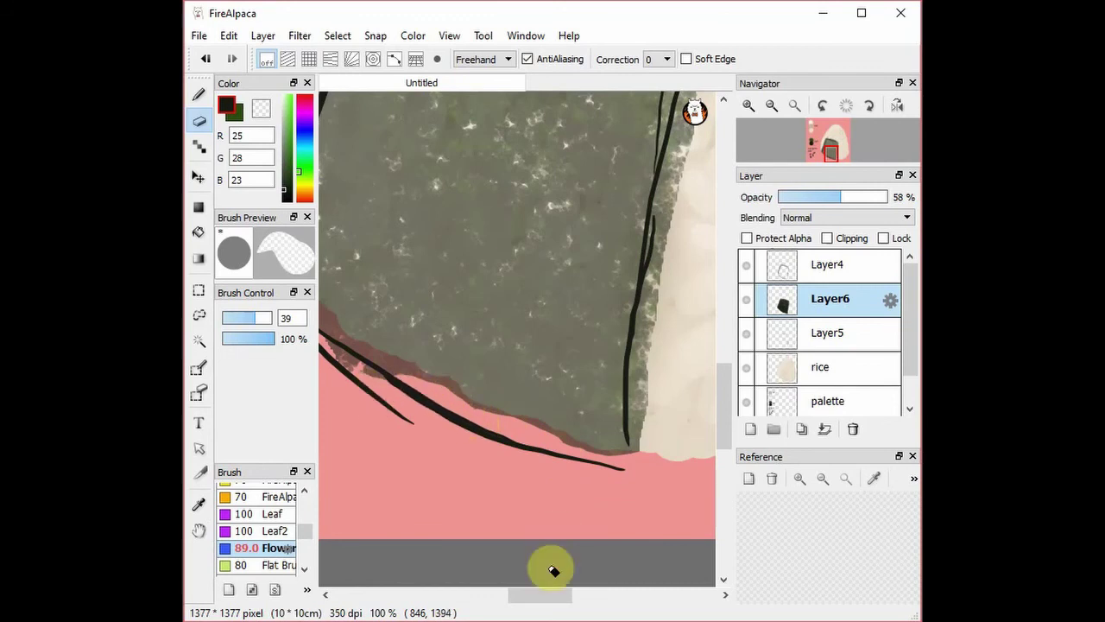
pyautogui.moveTo(550, 595); pyautogui.dragTo(521, 595)
pyautogui.moveTo(432, 258)
pyautogui.mouseDown()
pyautogui.moveTo(554, 380)
pyautogui.moveTo(465, 308)
pyautogui.moveTo(548, 366)
pyautogui.mouseUp()
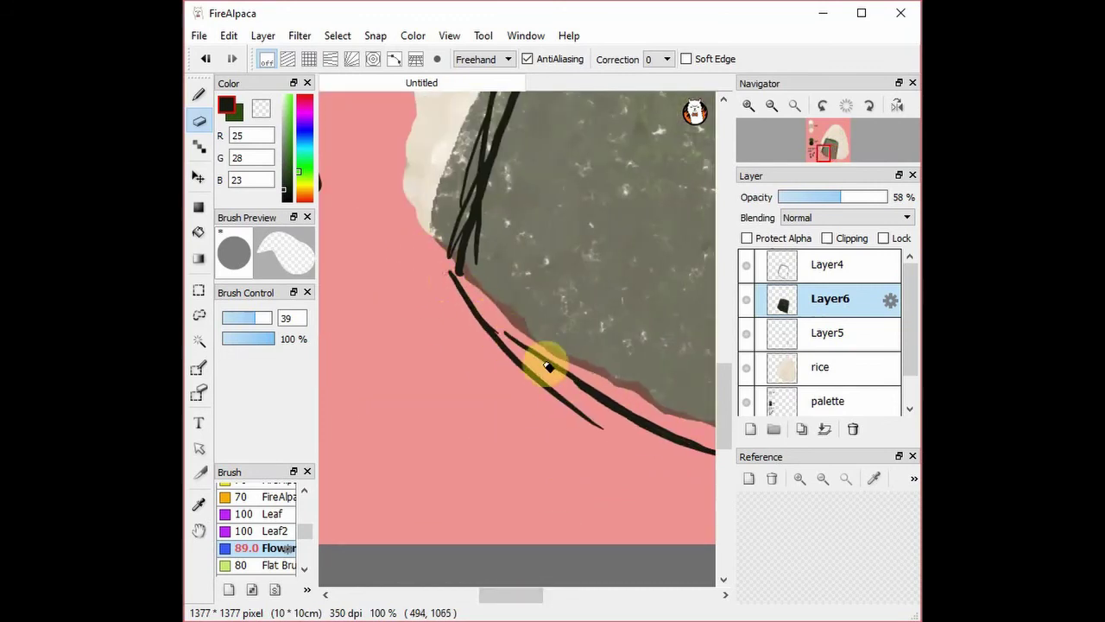
# Erase the rough nori texture along the right and left sides so both edges follow the sketch.
pyautogui.moveTo(515, 595); pyautogui.dragTo(552, 595)
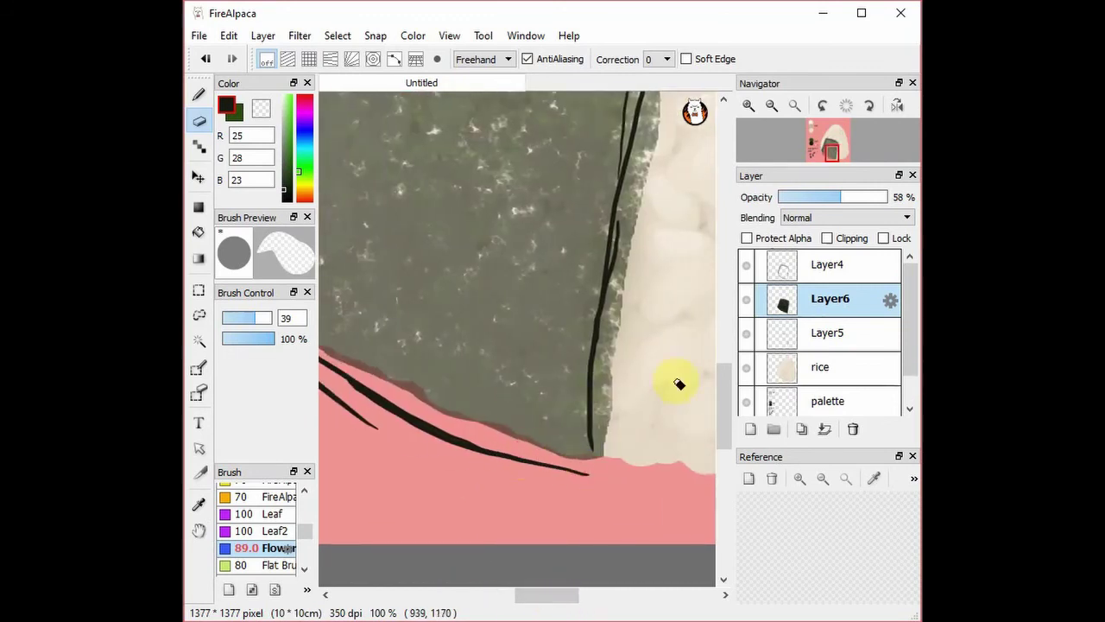
pyautogui.scroll(3, 679, 384)
pyautogui.moveTo(671, 116)
pyautogui.mouseDown()
pyautogui.moveTo(616, 424)
pyautogui.moveTo(608, 566)
pyautogui.mouseUp()
pyautogui.scroll(2, 608, 566)
pyautogui.moveTo(566, 596); pyautogui.dragTo(533, 596)
pyautogui.moveTo(510, 259)
pyautogui.mouseDown()
pyautogui.moveTo(527, 204)
pyautogui.moveTo(419, 502)
pyautogui.mouseUp()
pyautogui.scroll(-1, 416, 483)
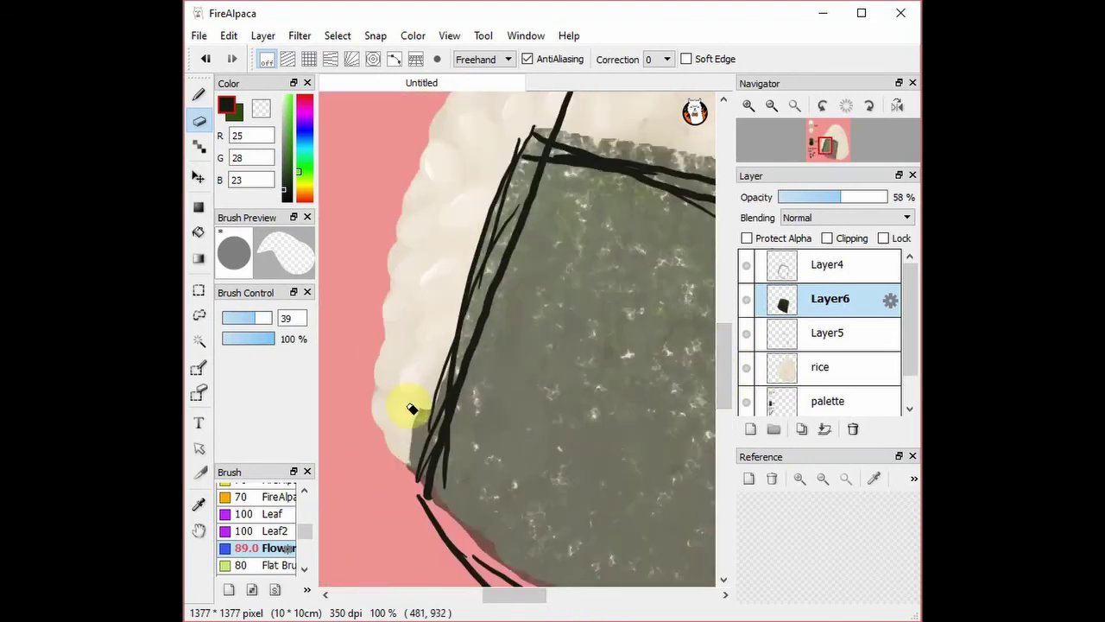
pyautogui.moveTo(412, 409)
pyautogui.mouseDown()
pyautogui.moveTo(411, 483)
pyautogui.moveTo(429, 419)
pyautogui.mouseUp()
# Trim the nori's top edge, reduce the Eraser to size 12.4, hide the Layer4 sketch, and smooth the remaining rough edges.
pyautogui.moveTo(509, 595); pyautogui.dragTo(532, 601)
pyautogui.moveTo(395, 130)
pyautogui.mouseDown()
pyautogui.moveTo(626, 180)
pyautogui.moveTo(674, 209)
pyautogui.mouseUp()
pyautogui.click(234, 317)
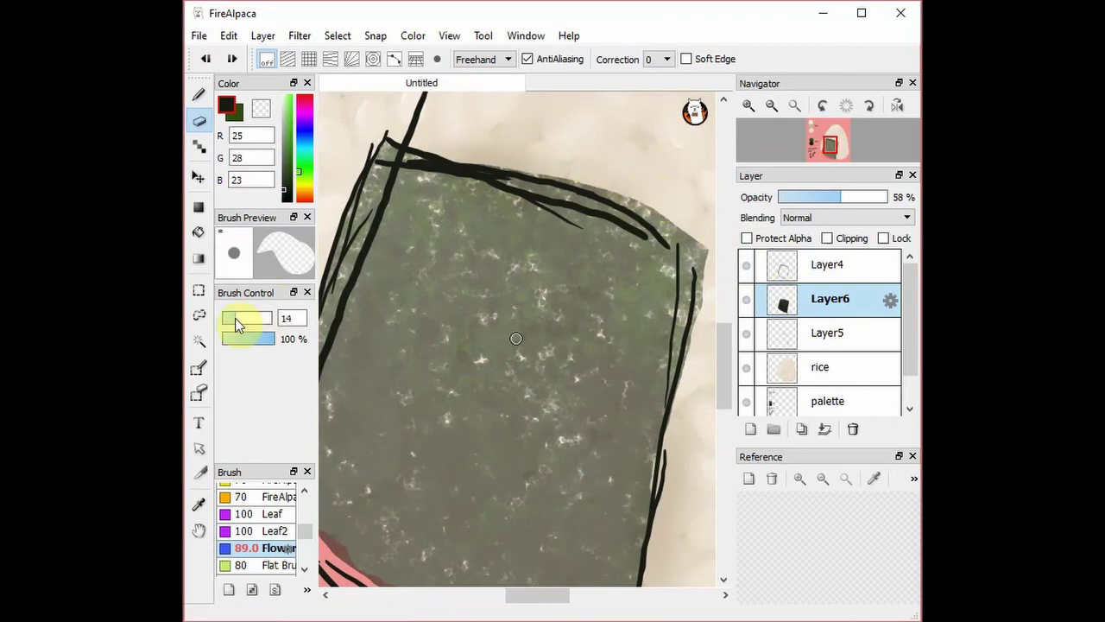
pyautogui.click(746, 265)
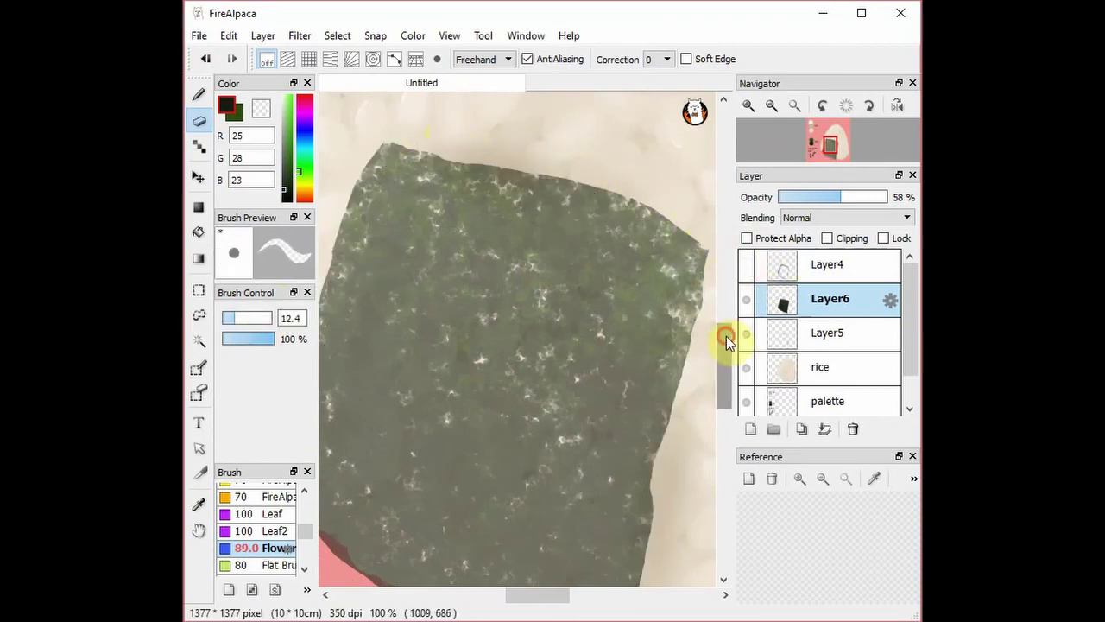
pyautogui.moveTo(727, 336); pyautogui.dragTo(725, 354)
pyautogui.moveTo(537, 596); pyautogui.dragTo(516, 595)
pyautogui.moveTo(415, 320); pyautogui.dragTo(418, 350)
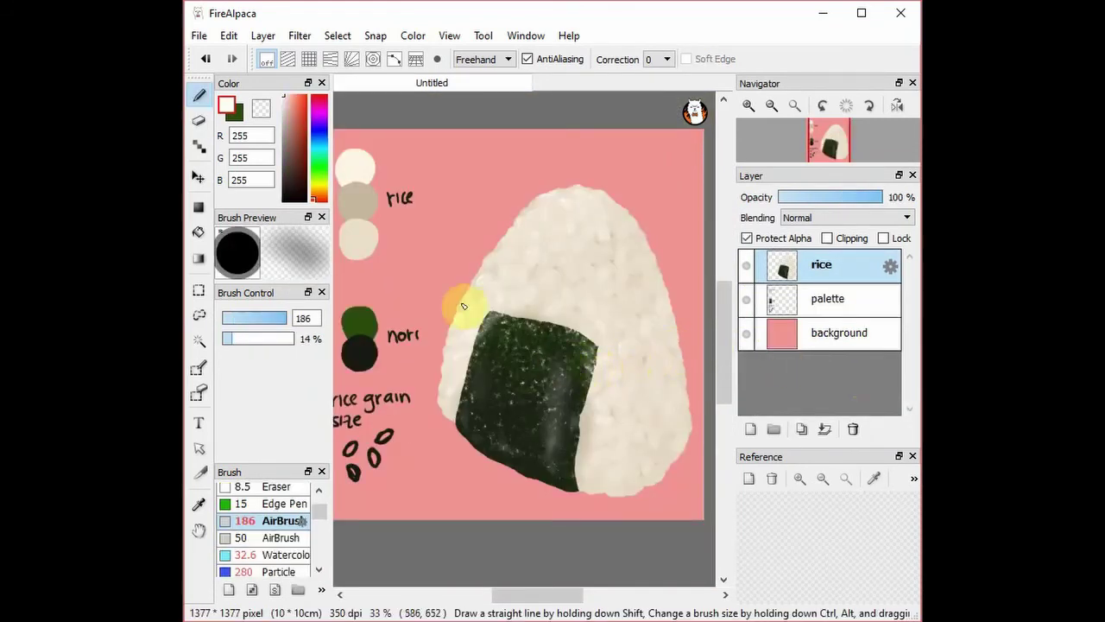
# Try moving the merged rice ball slightly upward on the canvas.
pyautogui.click(198, 180)
pyautogui.moveTo(570, 371); pyautogui.dragTo(575, 340)
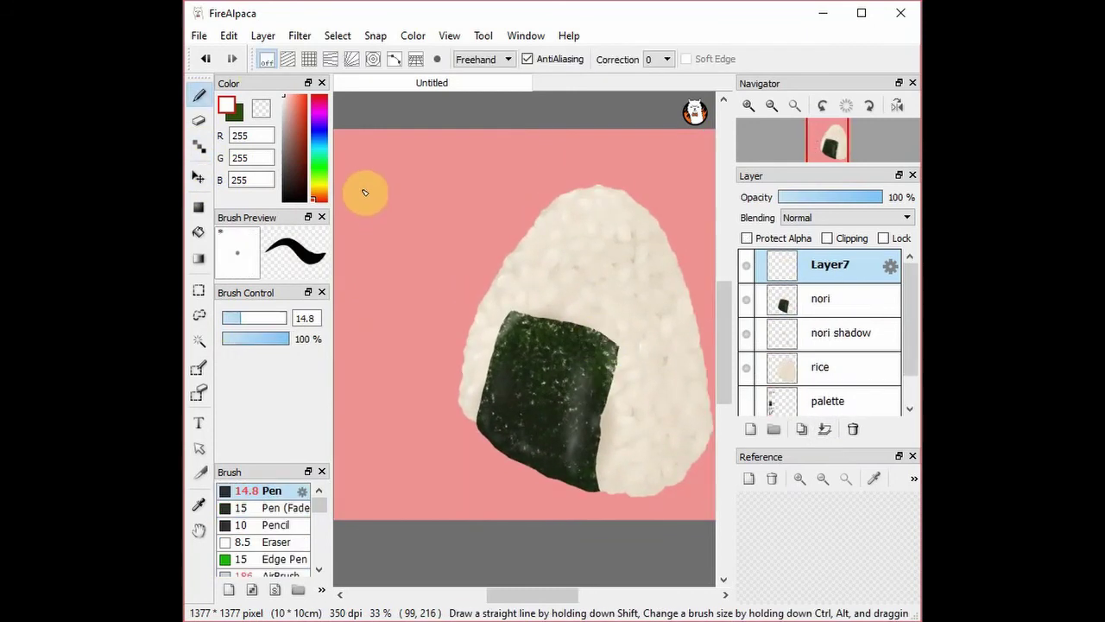
# Handwrite どうぞ with a small heart in white on Layer7 beside the rice ball, and sign the artist's handle with a square icon below.
pyautogui.moveTo(365, 192)
pyautogui.mouseDown()
pyautogui.moveTo(395, 178)
pyautogui.moveTo(406, 192)
pyautogui.moveTo(407, 178)
pyautogui.moveTo(434, 192)
pyautogui.moveTo(446, 179)
pyautogui.moveTo(469, 210)
pyautogui.moveTo(476, 174)
pyautogui.mouseUp()
pyautogui.moveTo(479, 165); pyautogui.dragTo(514, 181)
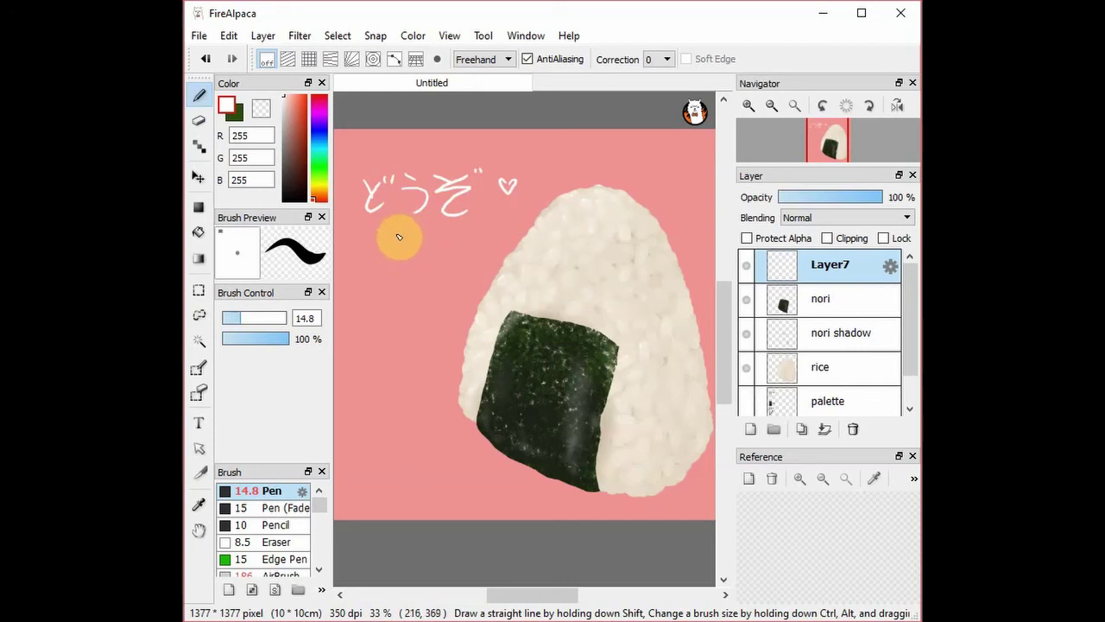
pyautogui.moveTo(413, 259); pyautogui.dragTo(458, 244)
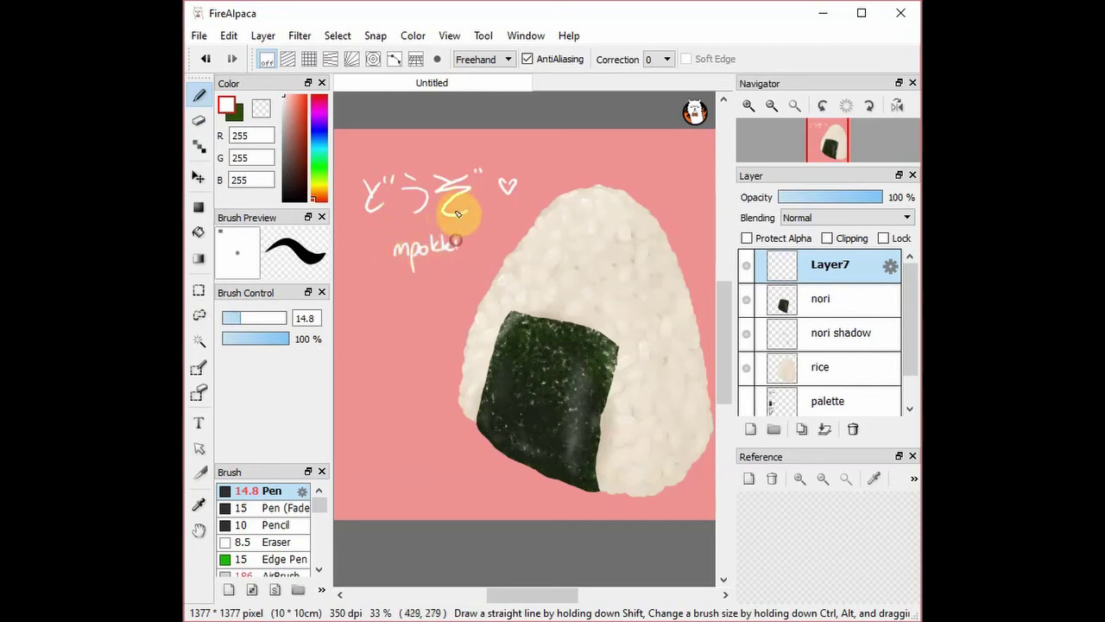
pyautogui.moveTo(360, 240)
pyautogui.mouseDown()
pyautogui.moveTo(365, 259)
pyautogui.moveTo(380, 259)
pyautogui.moveTo(363, 260)
pyautogui.mouseUp()
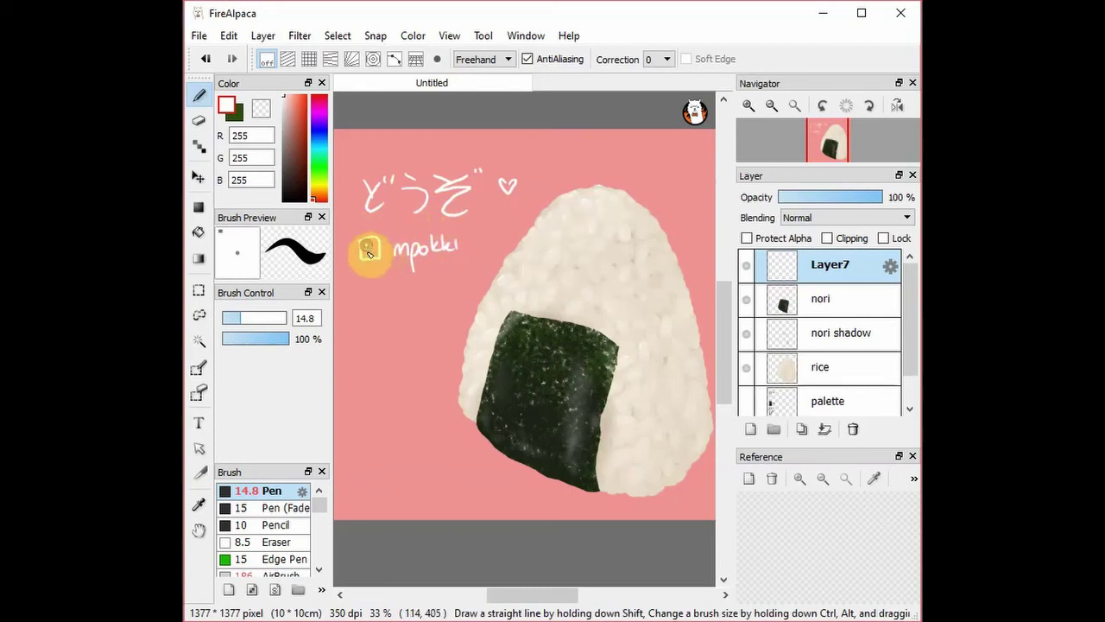